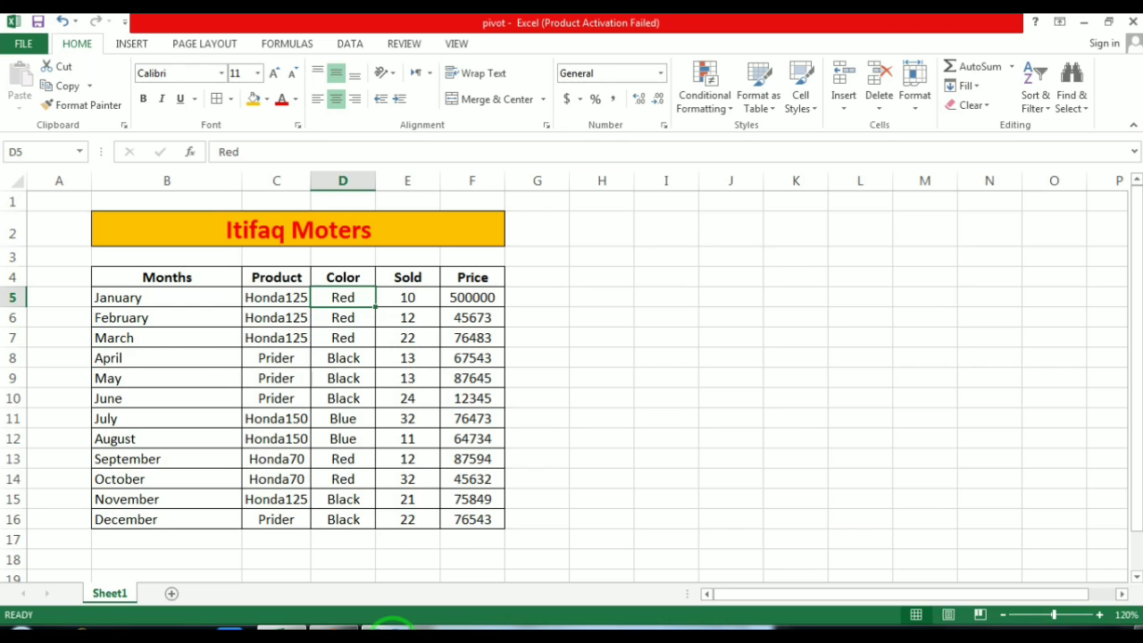
# Convert the sales data in B4:F16, from Months to Price, into a table with headers.
pyautogui.click(140, 283)
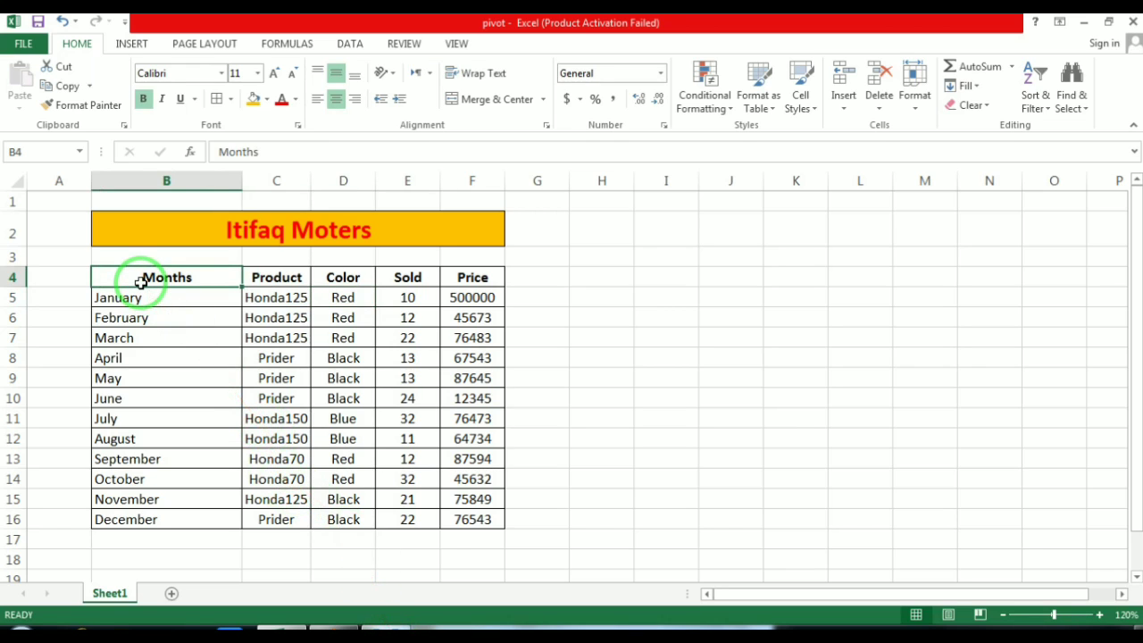
pyautogui.moveTo(125, 282); pyautogui.dragTo(468, 517)
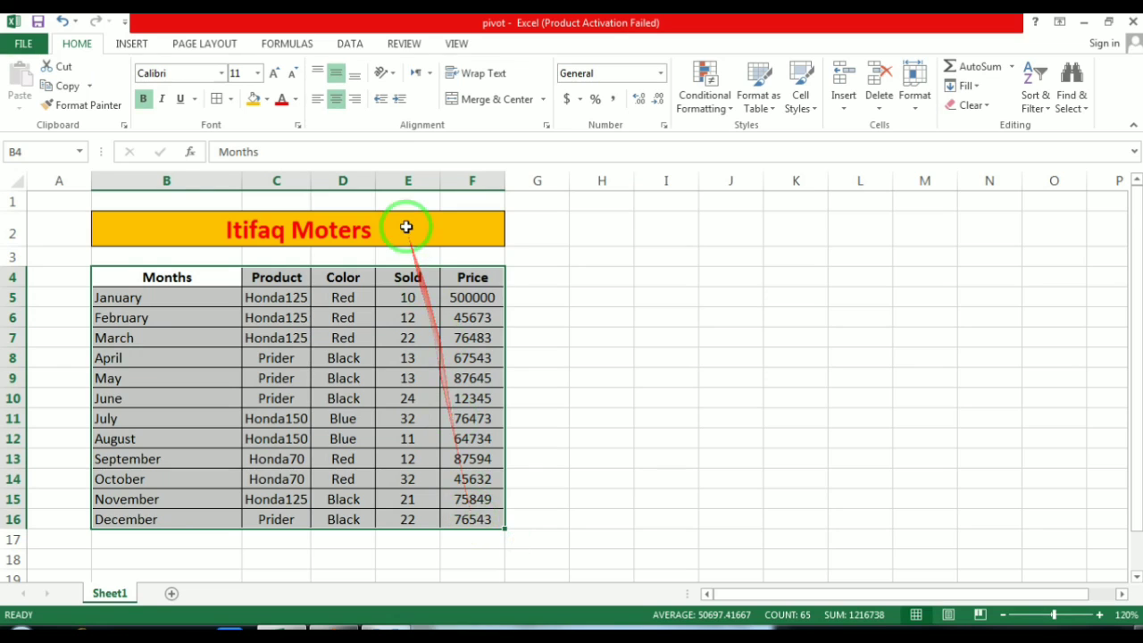
pyautogui.click(131, 45)
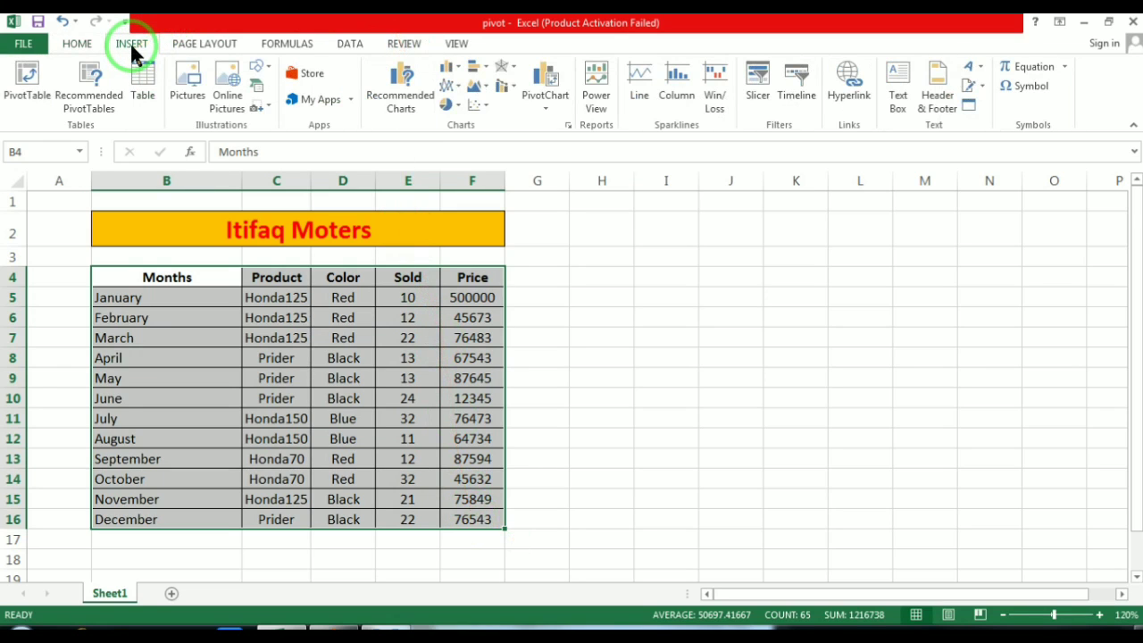
pyautogui.click(141, 98)
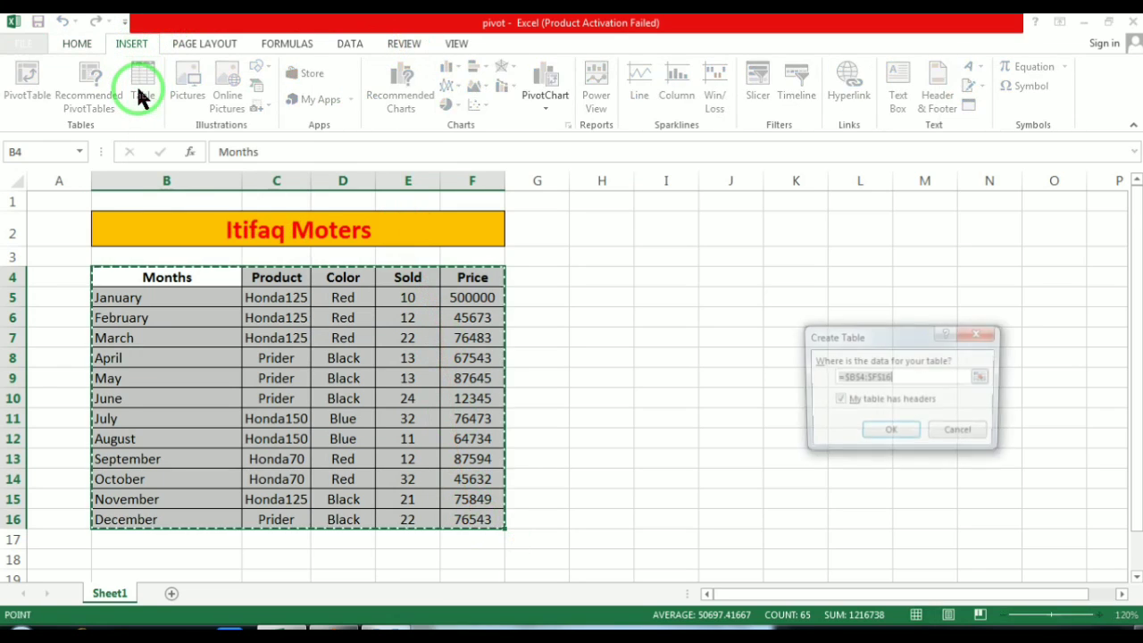
pyautogui.click(890, 433)
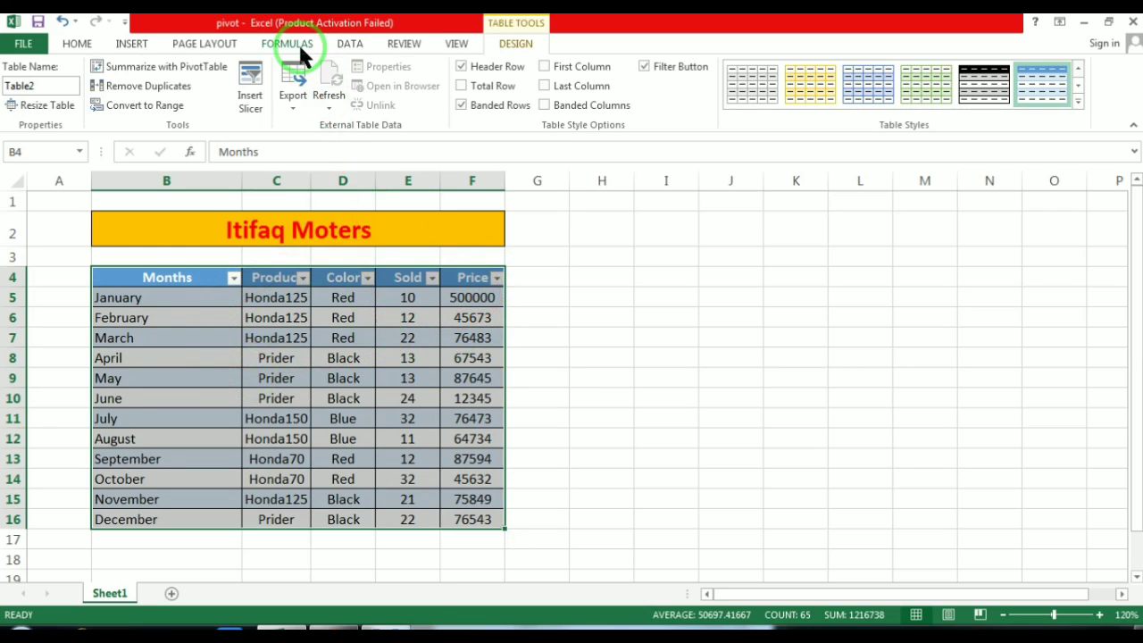
# Insert a PivotTable based on the whole monthly sales table, placing it on a new worksheet.
pyautogui.click(138, 46)
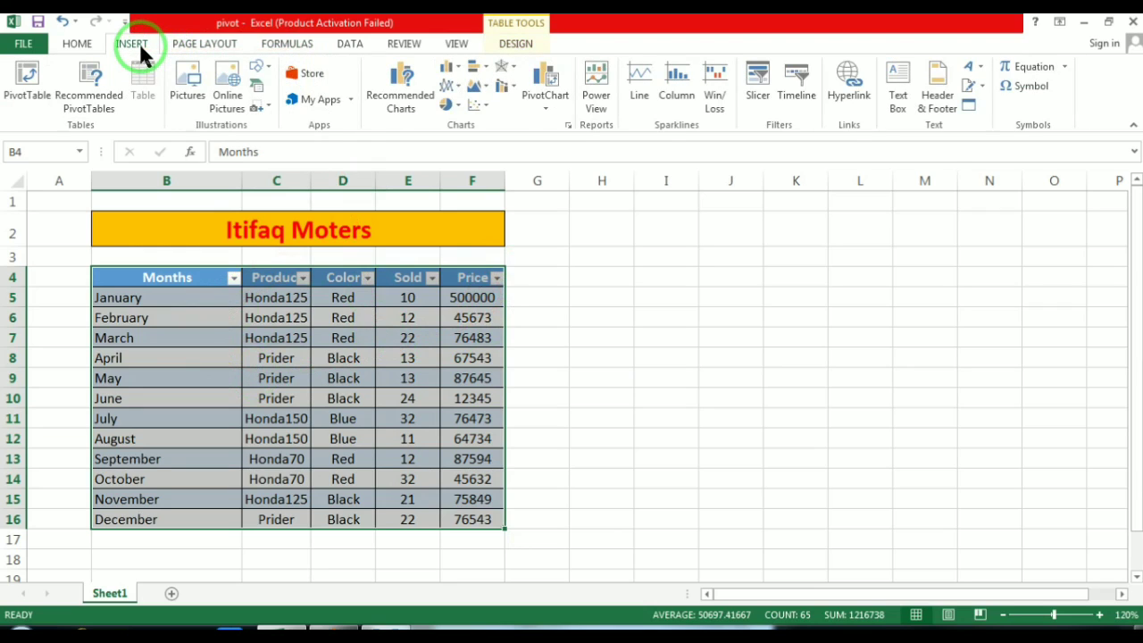
pyautogui.click(14, 103)
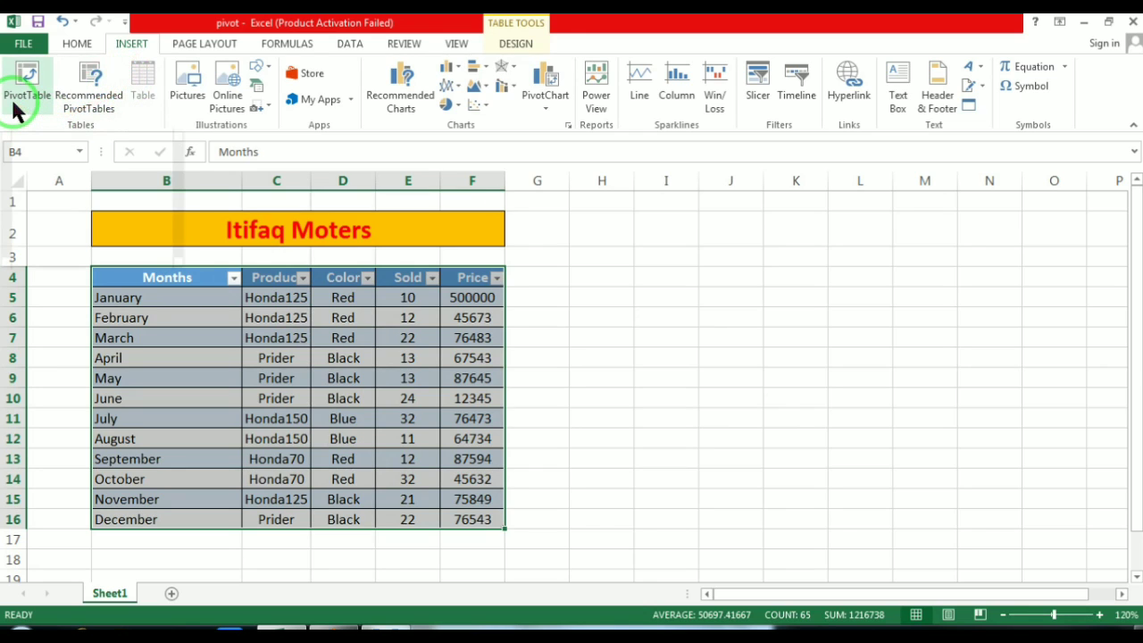
pyautogui.click(177, 310)
pyautogui.moveTo(143, 276); pyautogui.dragTo(468, 517)
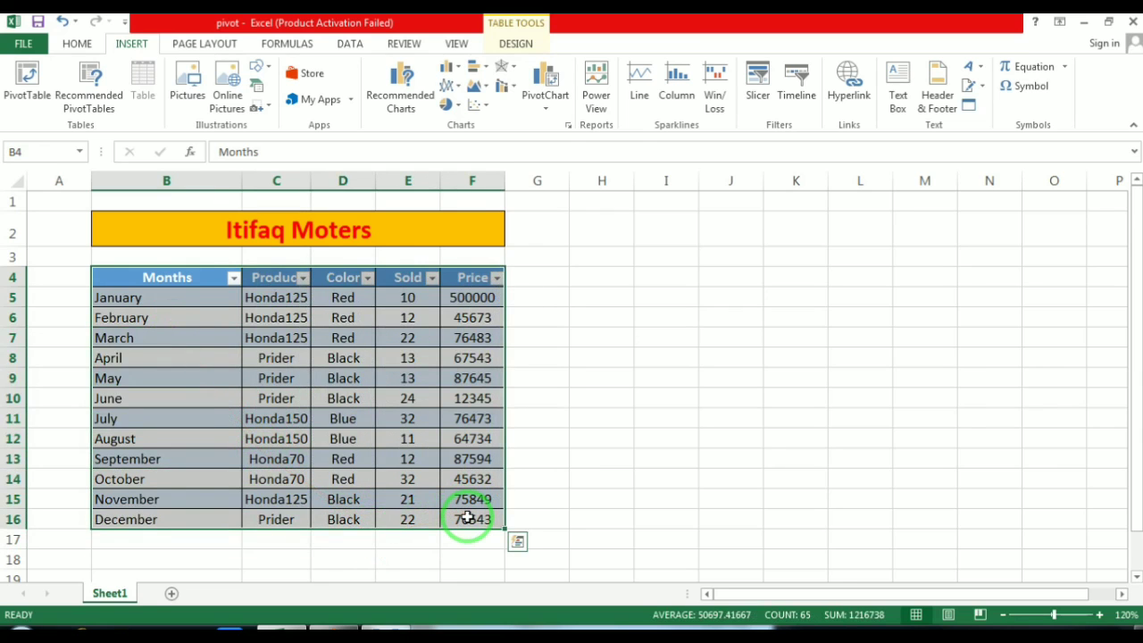
pyautogui.click(27, 82)
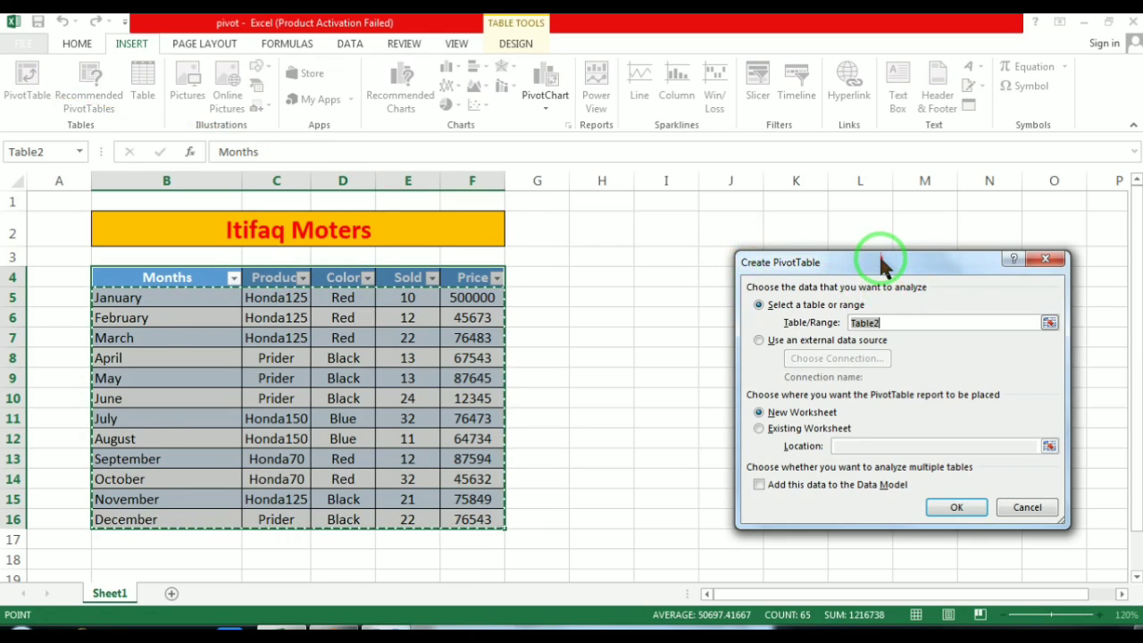
pyautogui.moveTo(880, 260); pyautogui.dragTo(501, 225)
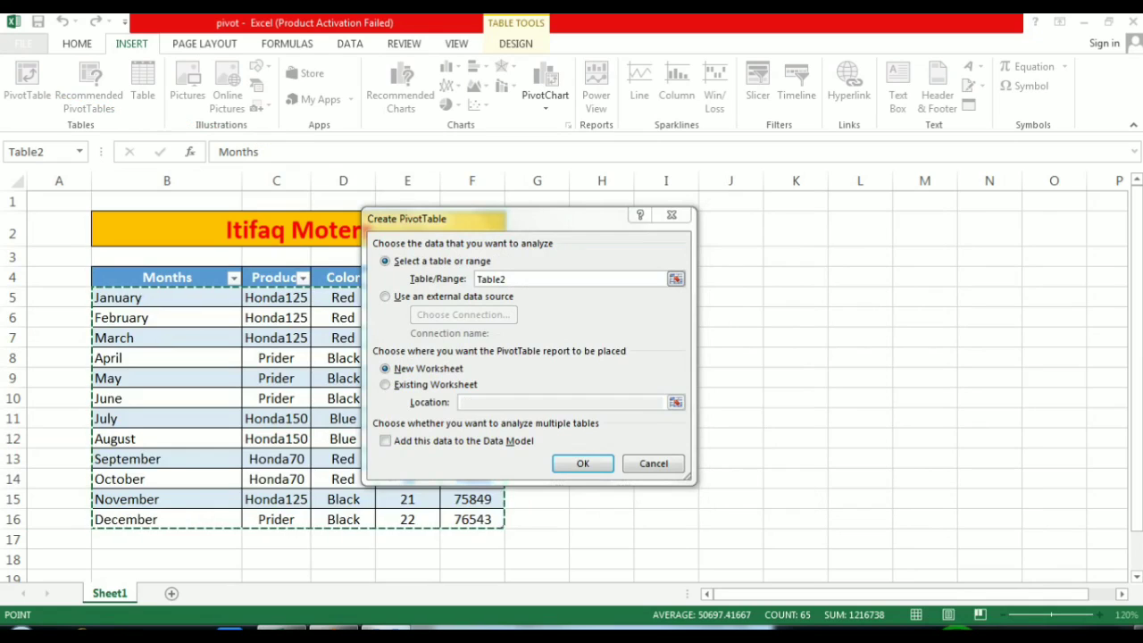
pyautogui.click(980, 630)
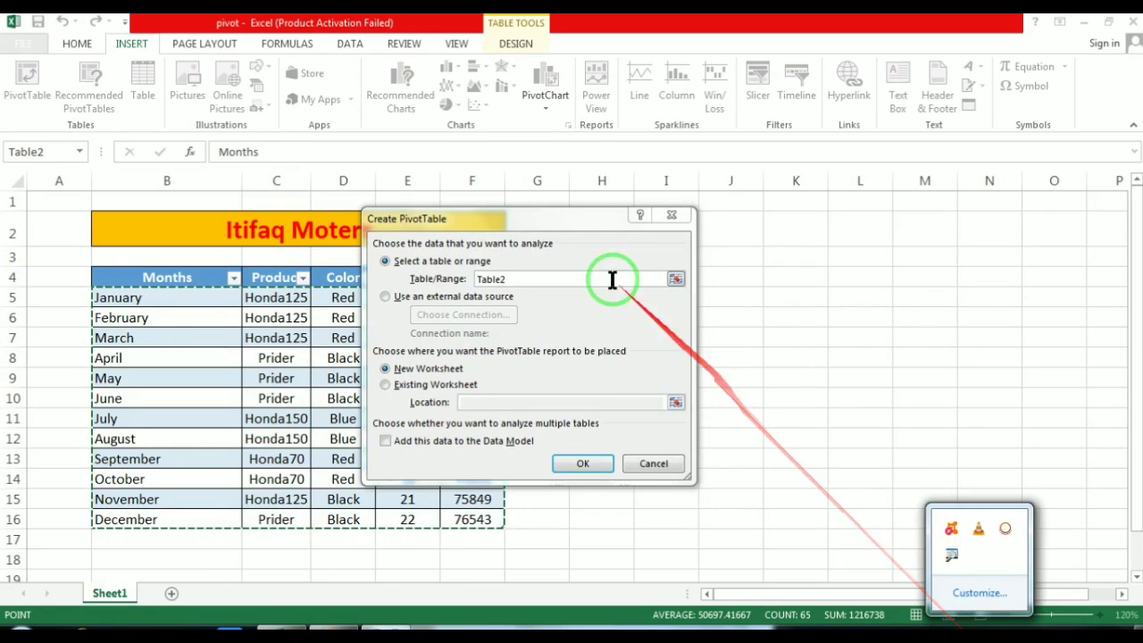
pyautogui.click(565, 225)
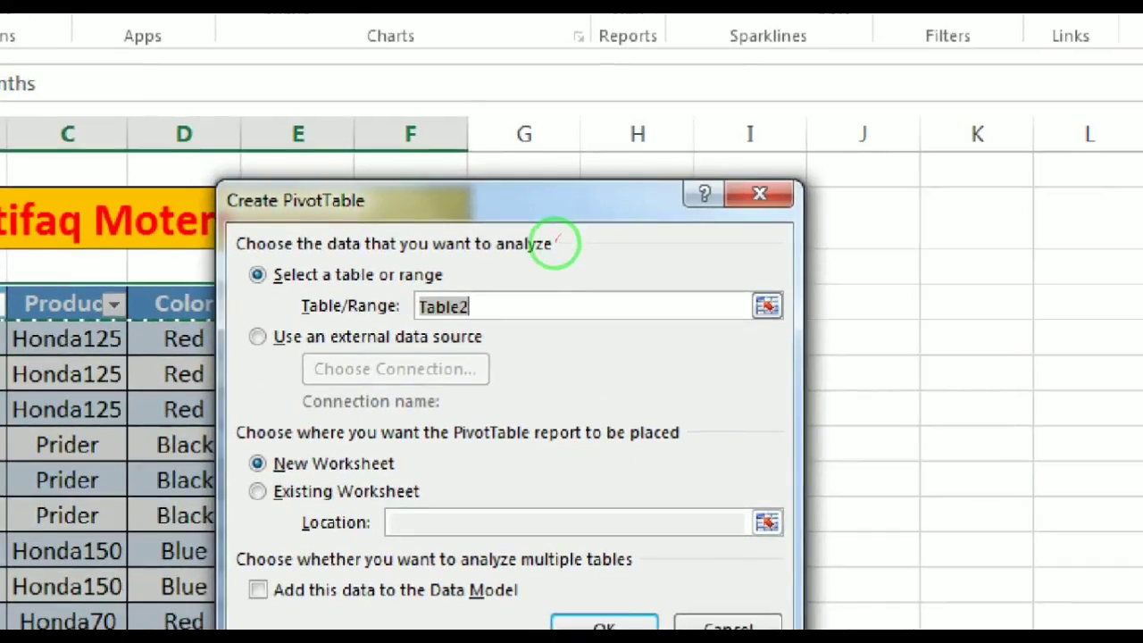
pyautogui.click(544, 277)
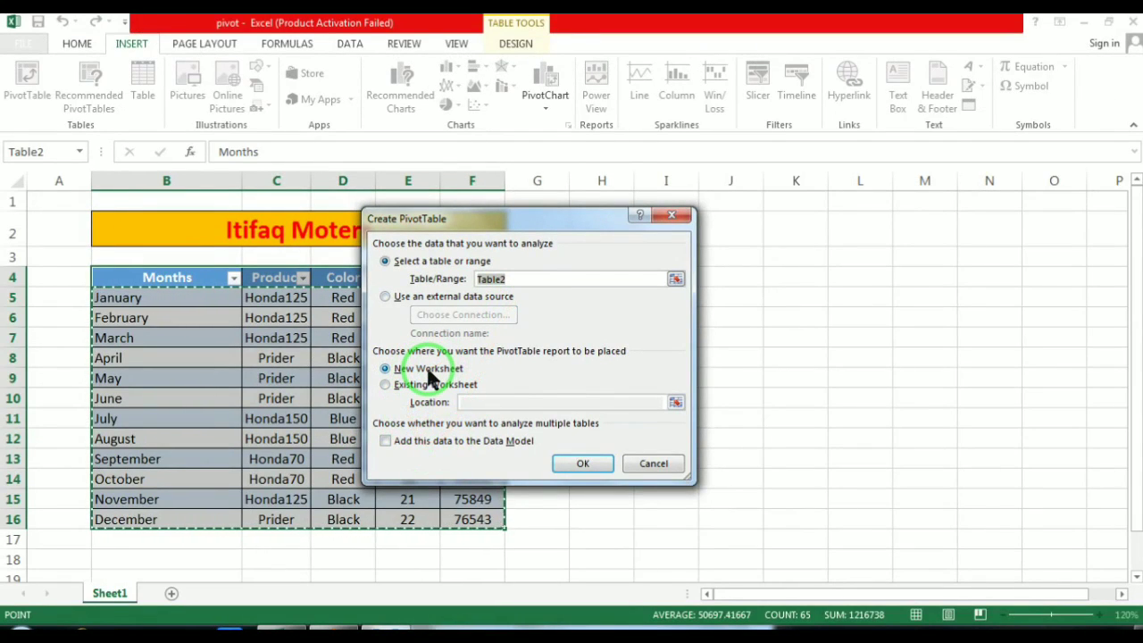
pyautogui.click(584, 469)
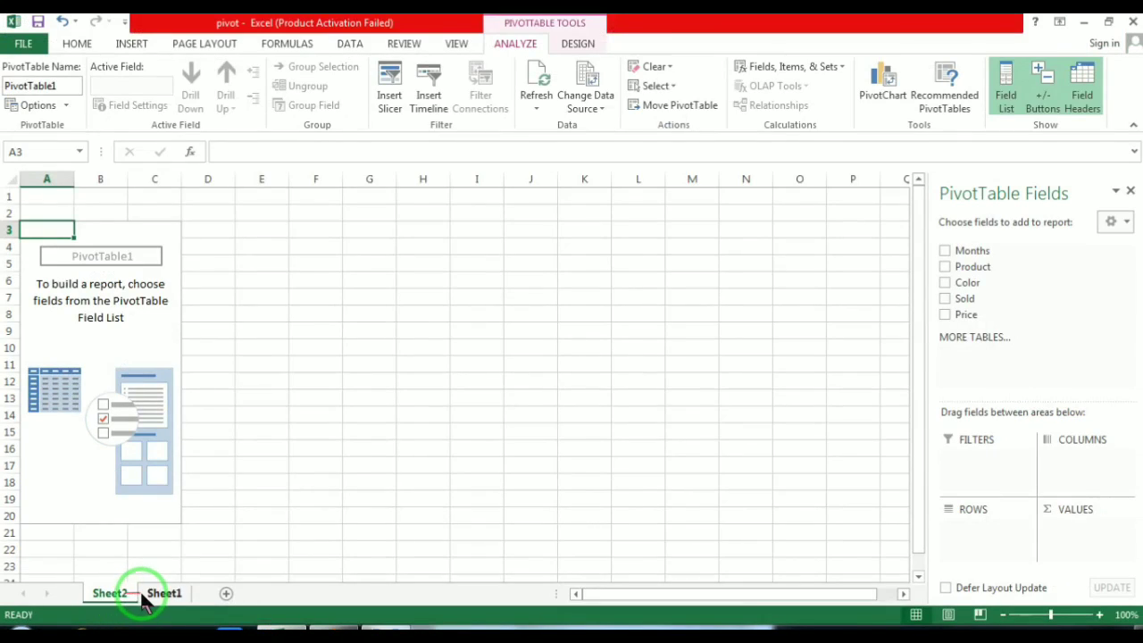
pyautogui.click(145, 594)
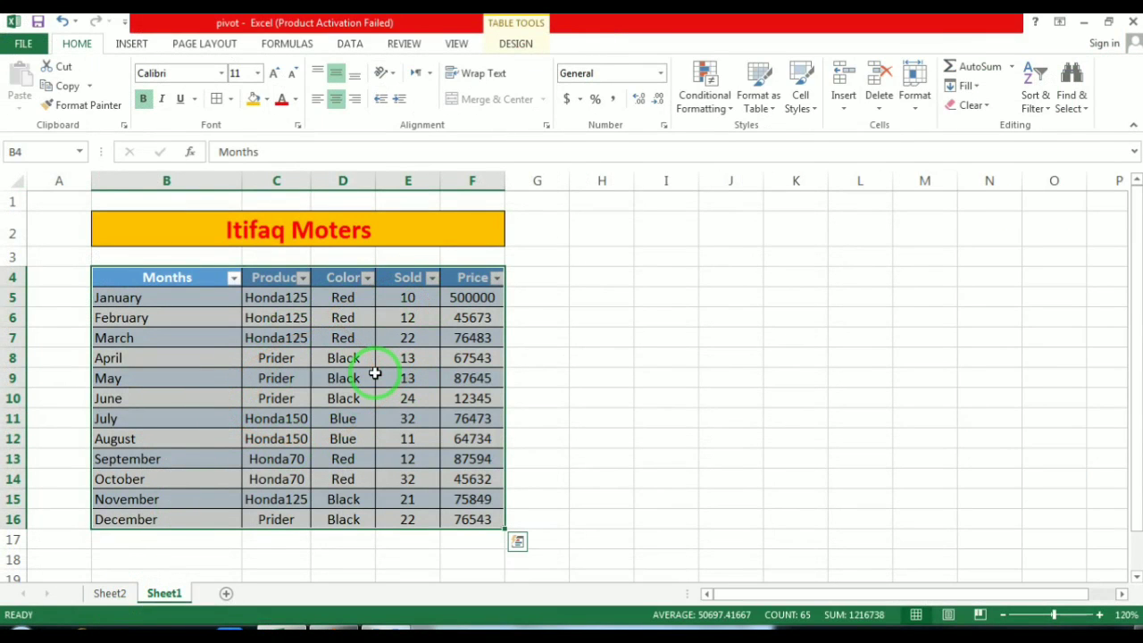
pyautogui.click(110, 594)
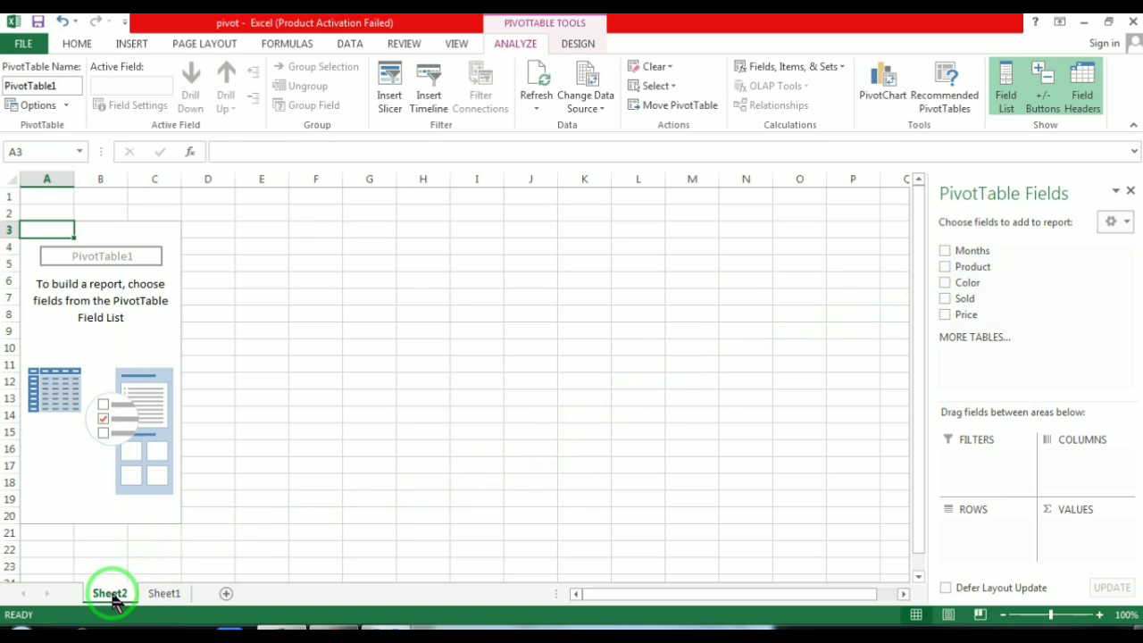
pyautogui.click(944, 251)
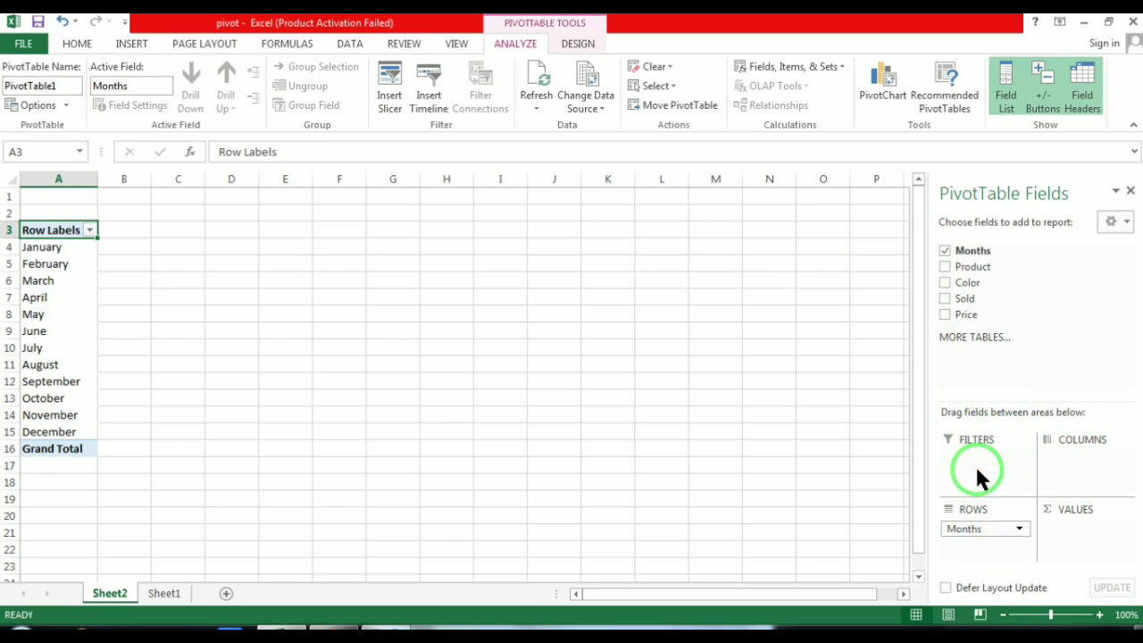
pyautogui.click(946, 252)
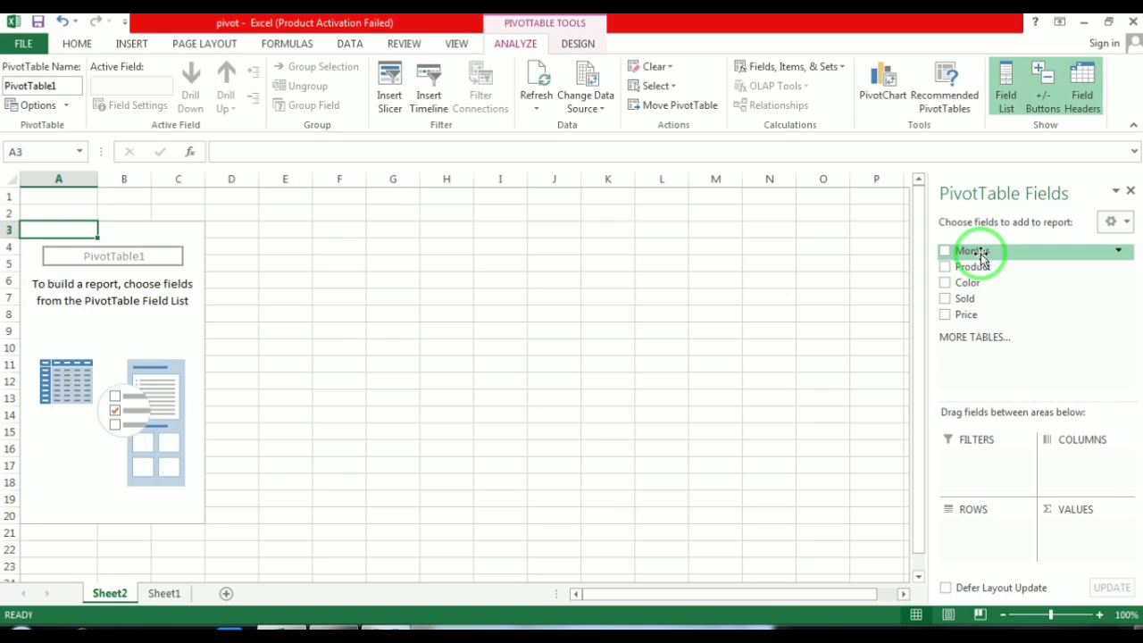
pyautogui.moveTo(981, 255); pyautogui.dragTo(974, 518)
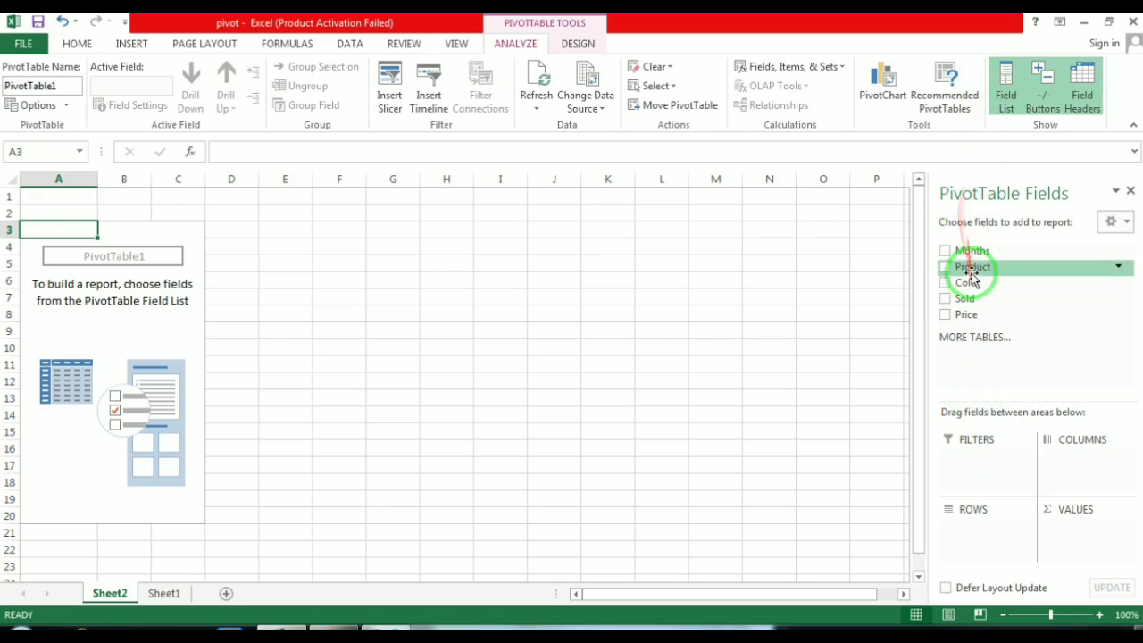
pyautogui.moveTo(971, 251); pyautogui.dragTo(975, 496)
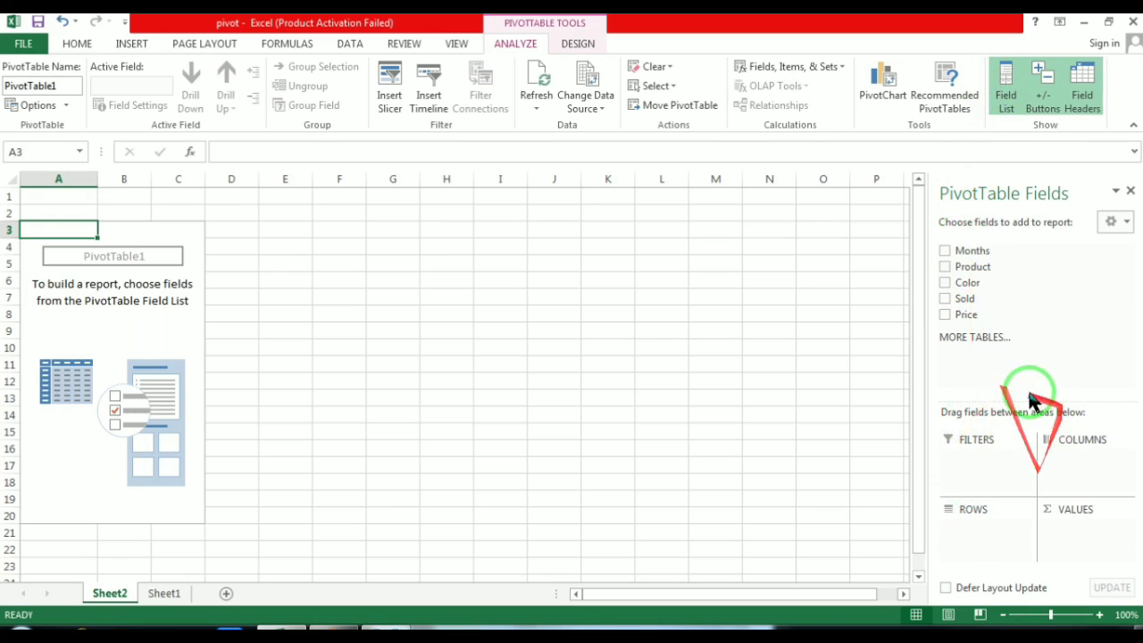
# Add the Months field to the rows area of the PivotTable on Sheet2.
pyautogui.click(947, 251)
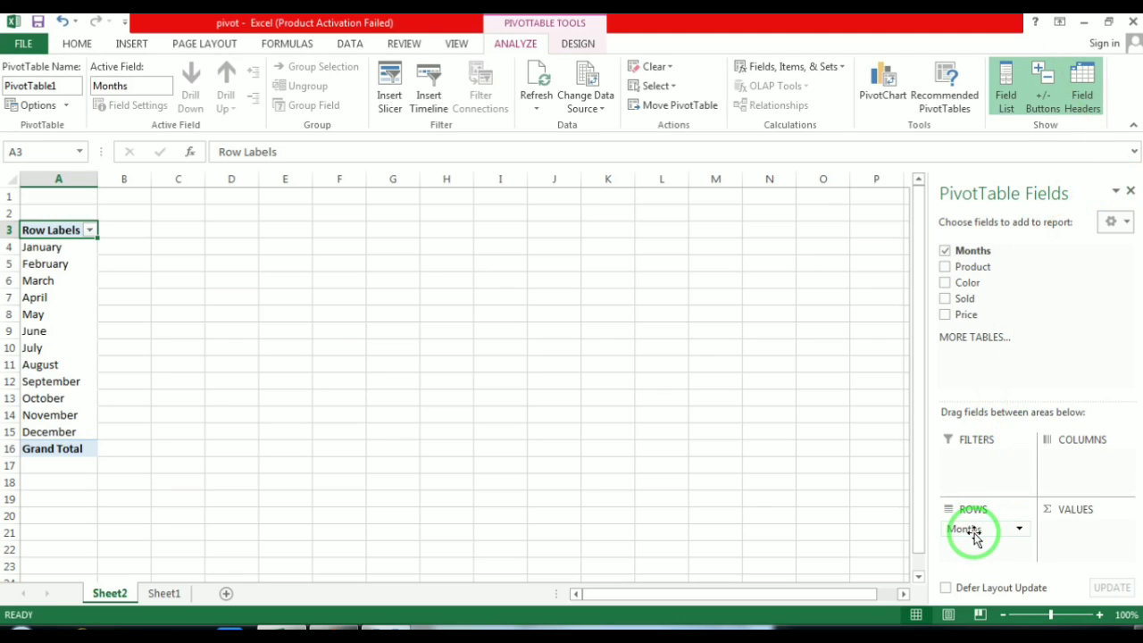
# Move the Months field from the rows area to the columns area of the PivotTable.
pyautogui.moveTo(974, 533); pyautogui.dragTo(1094, 435)
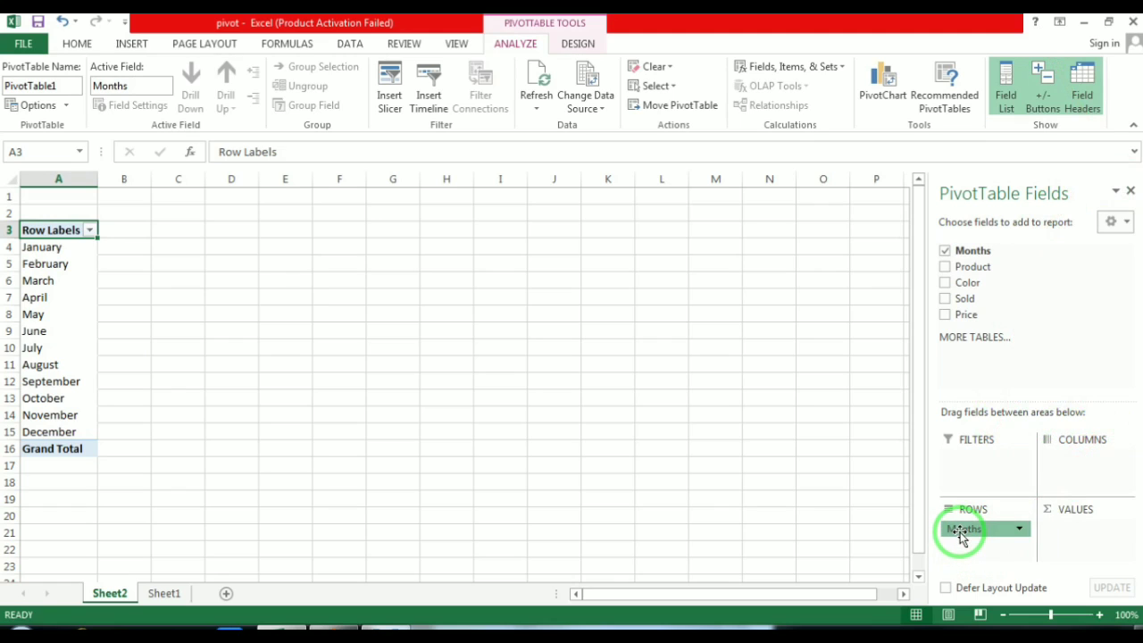
pyautogui.moveTo(963, 534); pyautogui.dragTo(1059, 466)
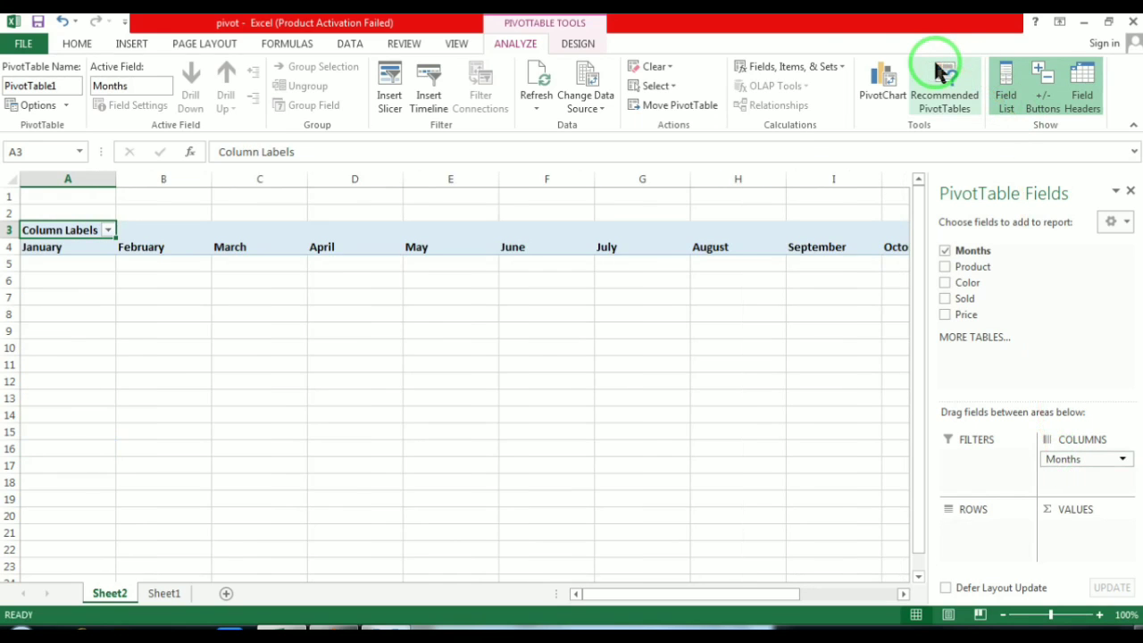
pyautogui.click(1002, 616)
pyautogui.click(1003, 616)
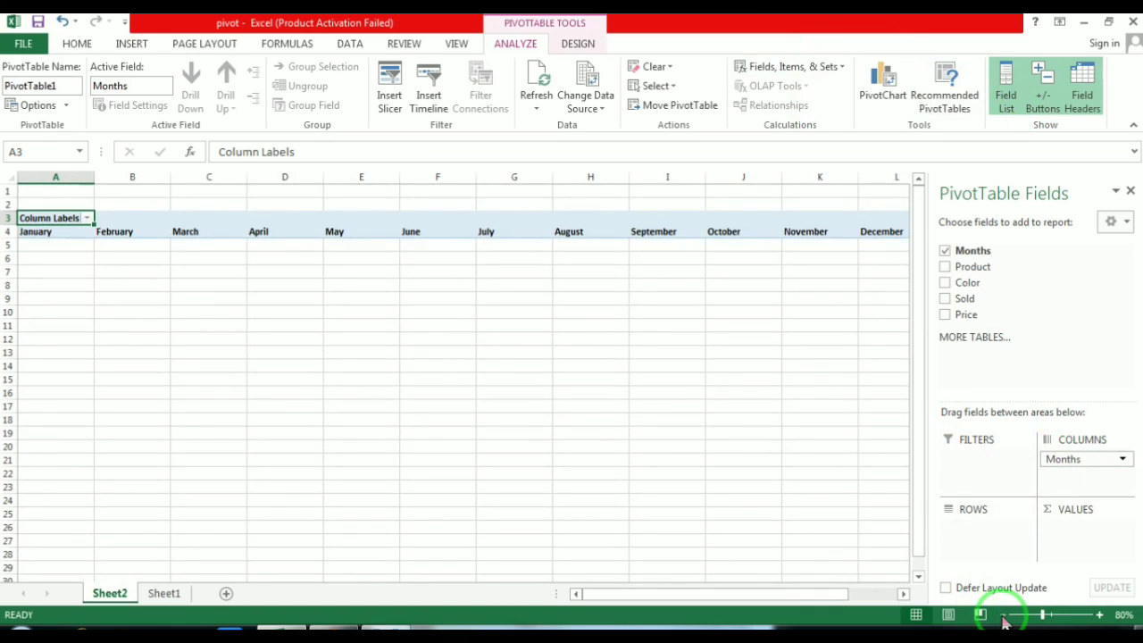
pyautogui.click(1123, 615)
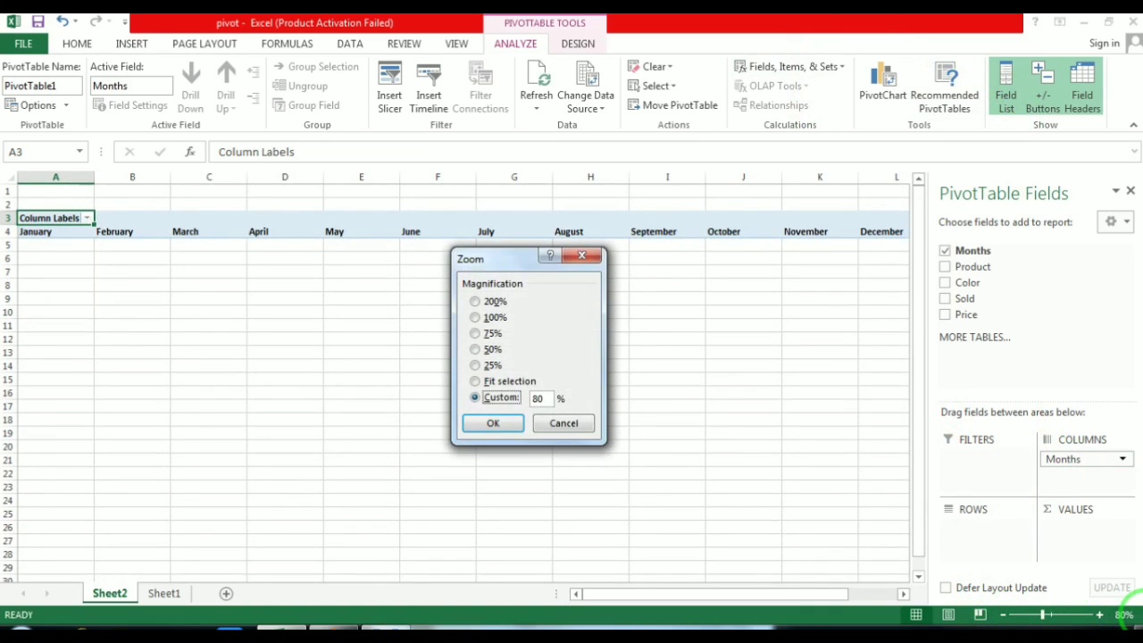
pyautogui.click(581, 258)
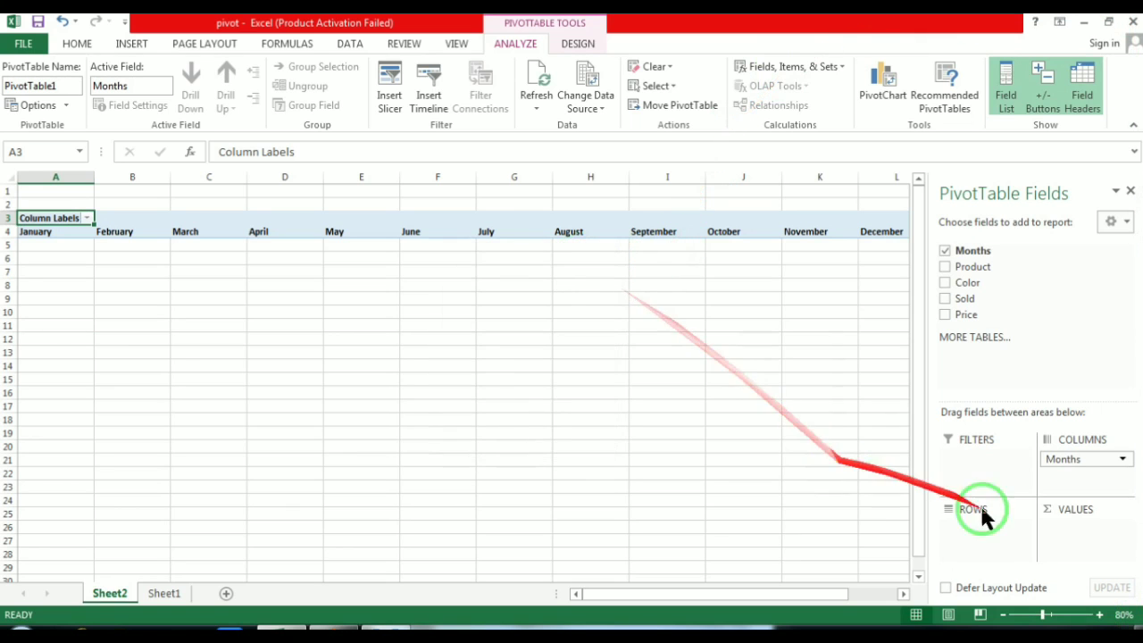
# Move the Months field back from the columns area to the rows area.
pyautogui.click(1099, 615)
pyautogui.click(1099, 615)
pyautogui.click(1082, 457)
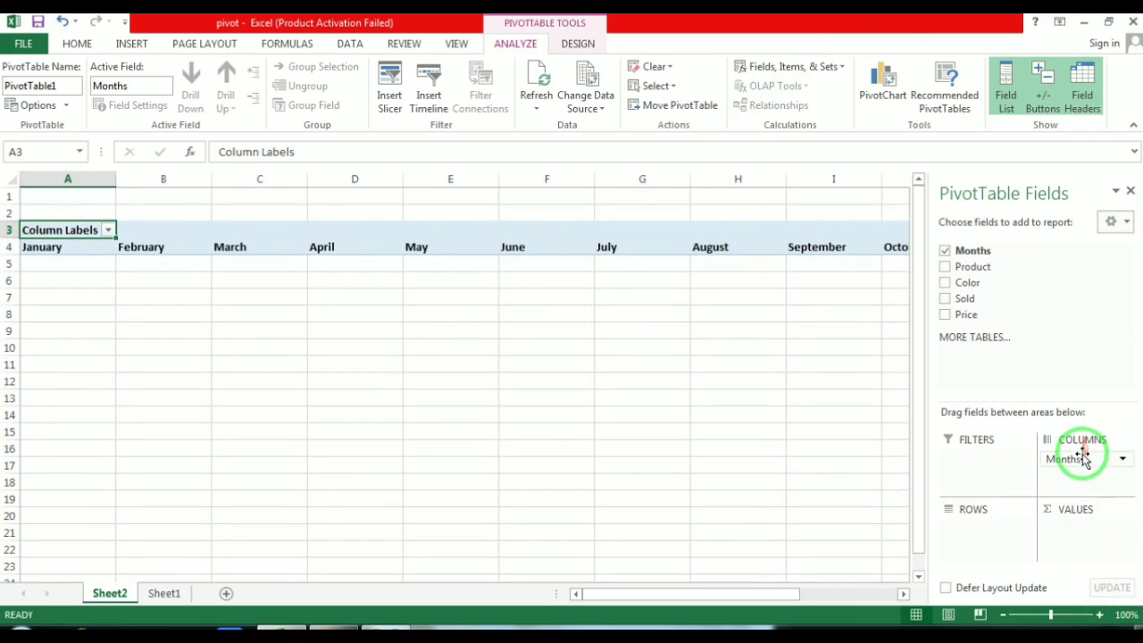
pyautogui.moveTo(1078, 463); pyautogui.dragTo(982, 537)
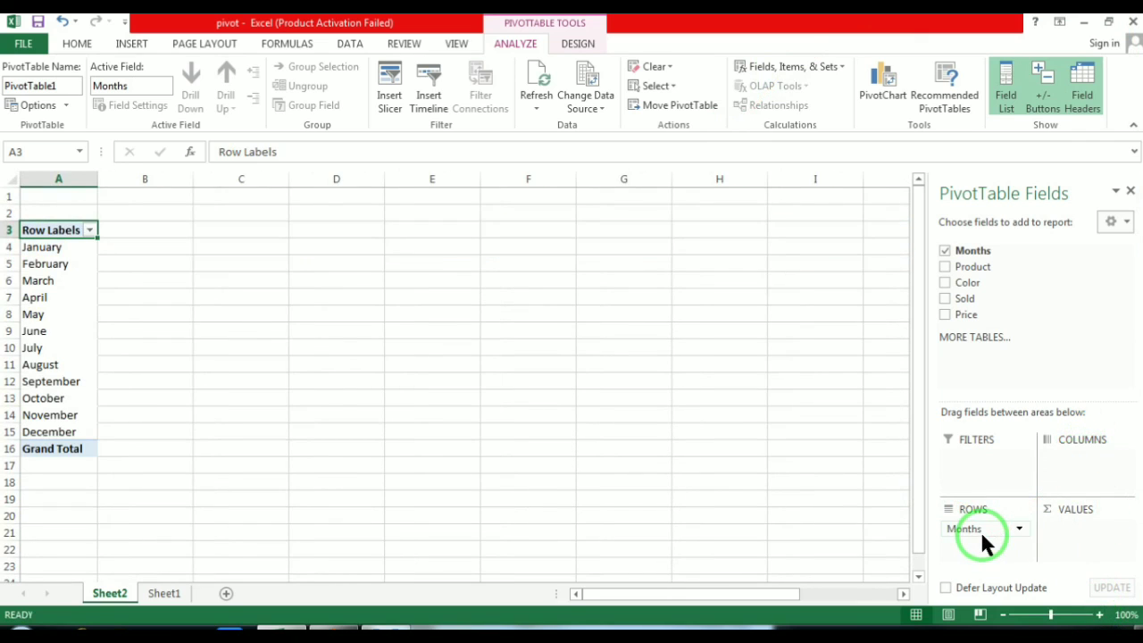
# Add the Product field to the PivotTable and place it in the columns area.
pyautogui.click(945, 267)
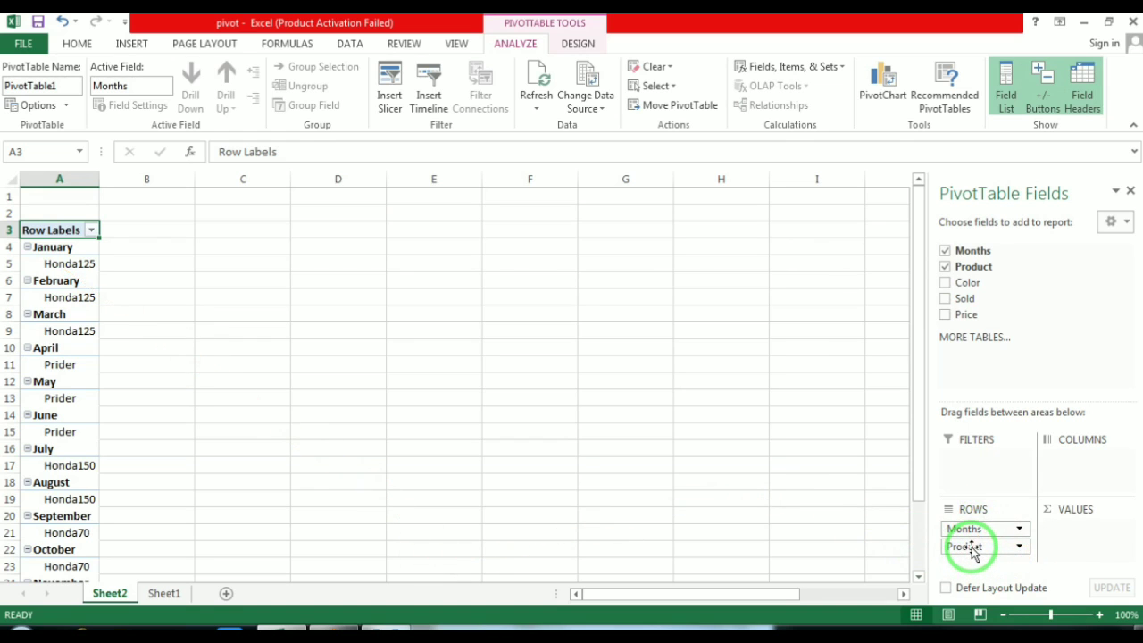
pyautogui.moveTo(973, 551); pyautogui.dragTo(1076, 463)
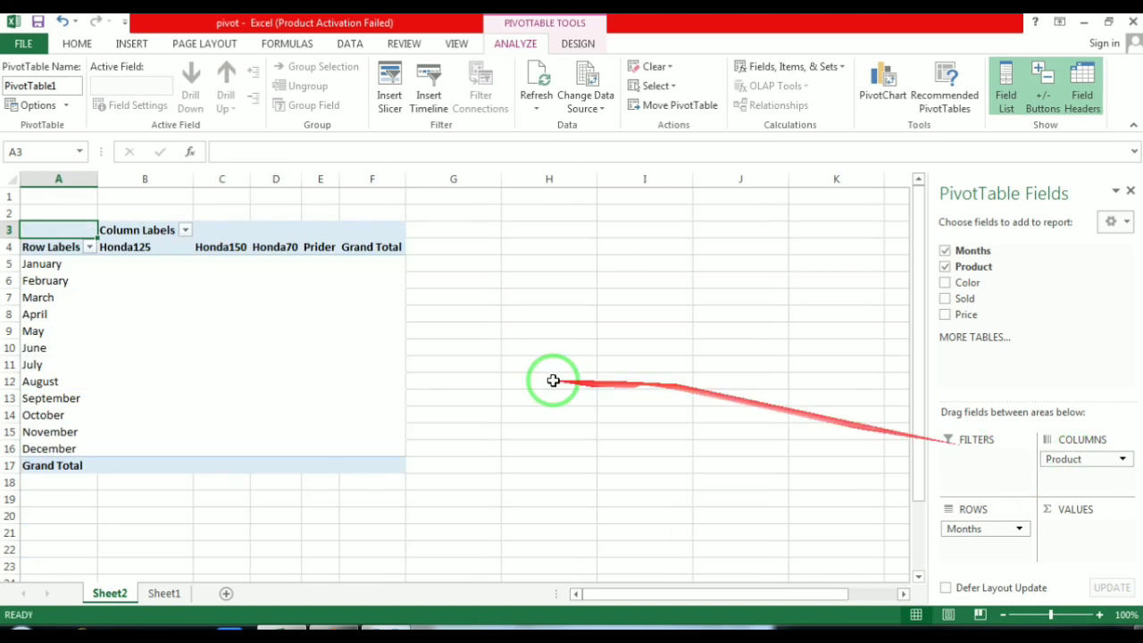
# Check the PivotTable's product column headings against the source table on Sheet1.
pyautogui.click(199, 231)
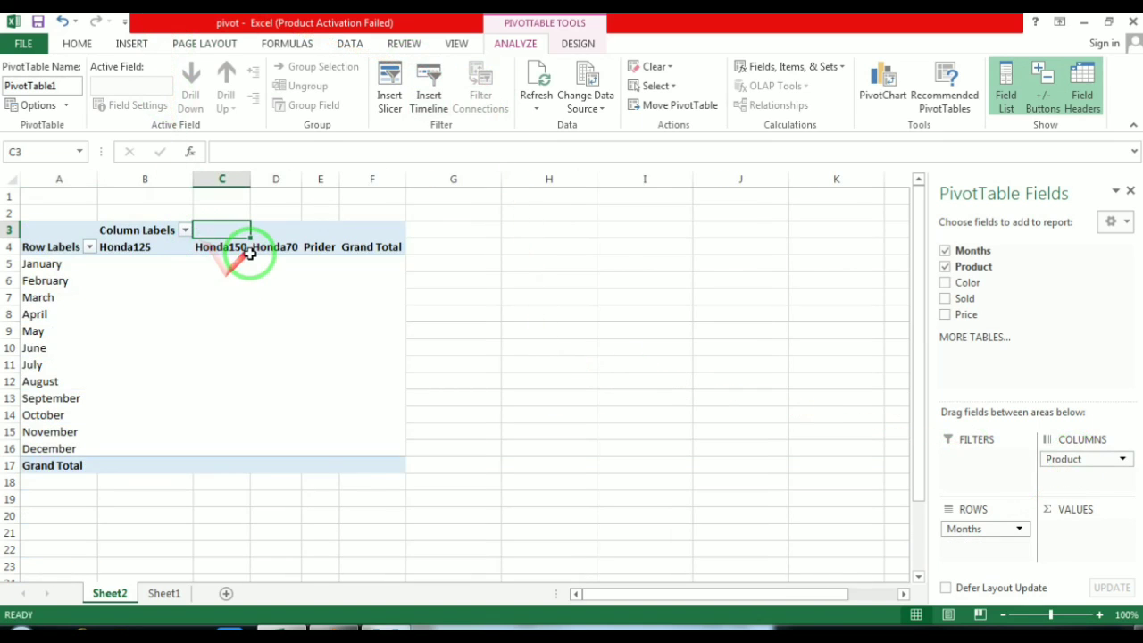
pyautogui.click(217, 250)
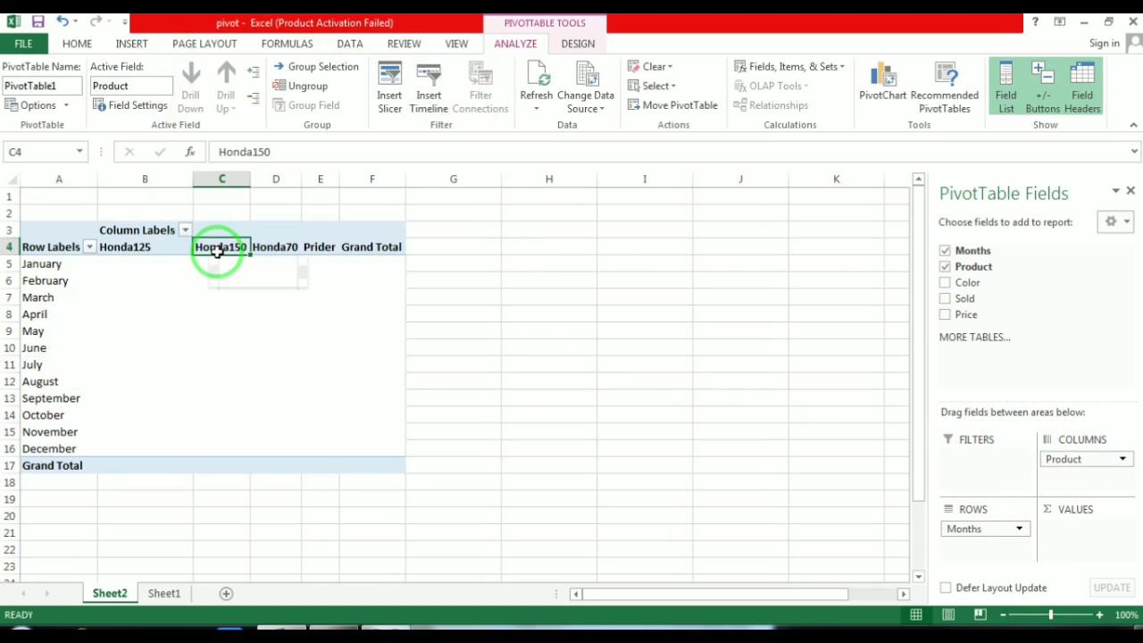
pyautogui.click(268, 248)
pyautogui.click(333, 75)
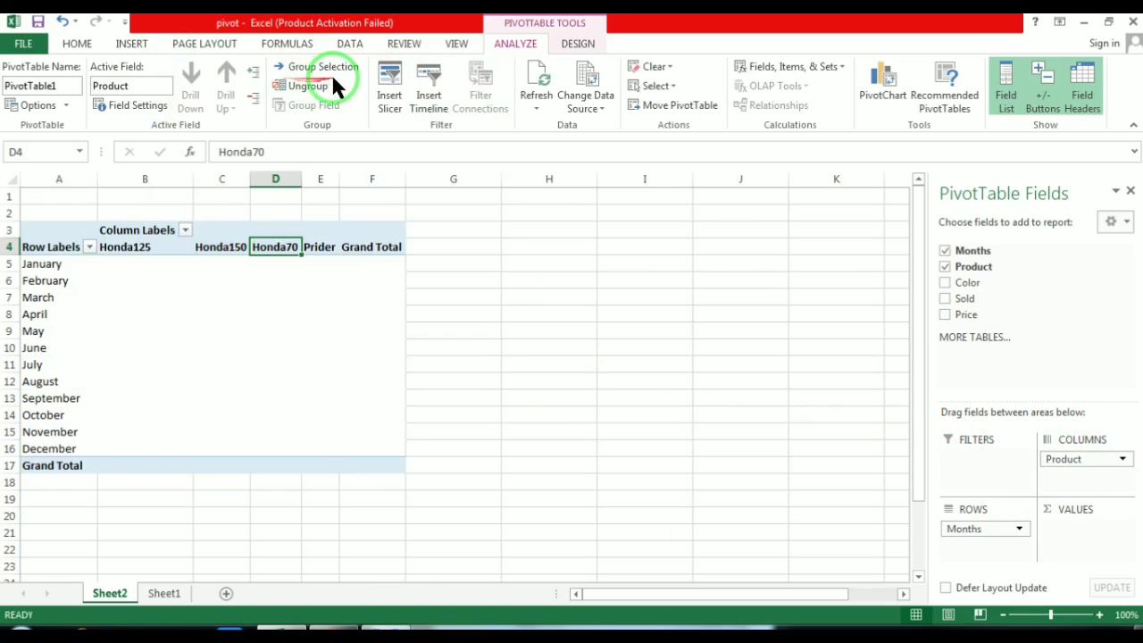
pyautogui.click(354, 174)
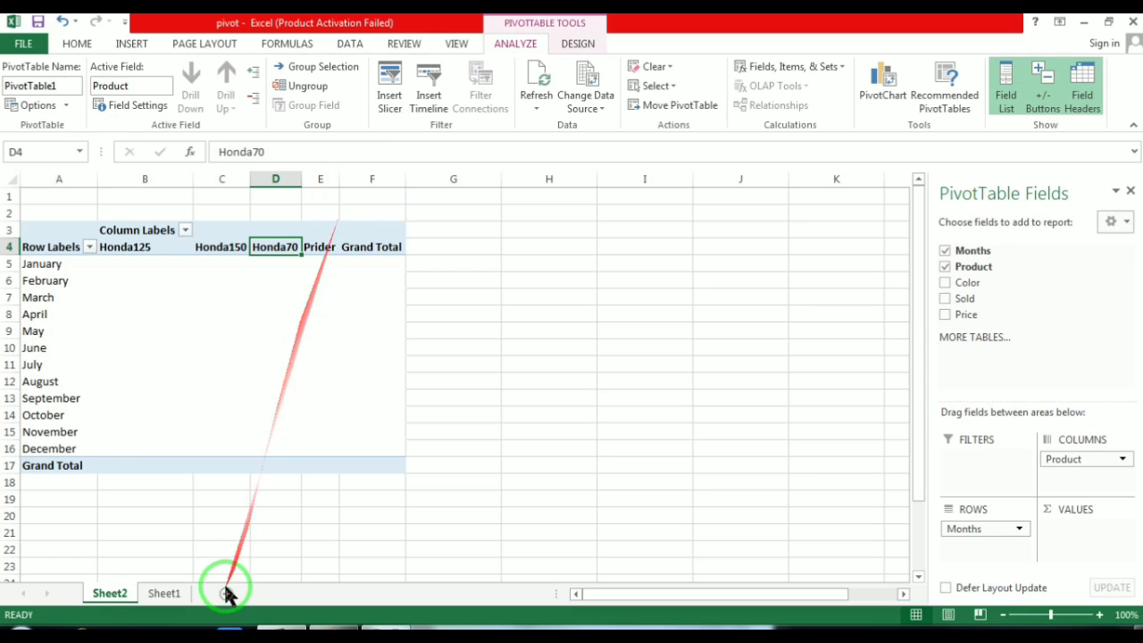
pyautogui.click(174, 593)
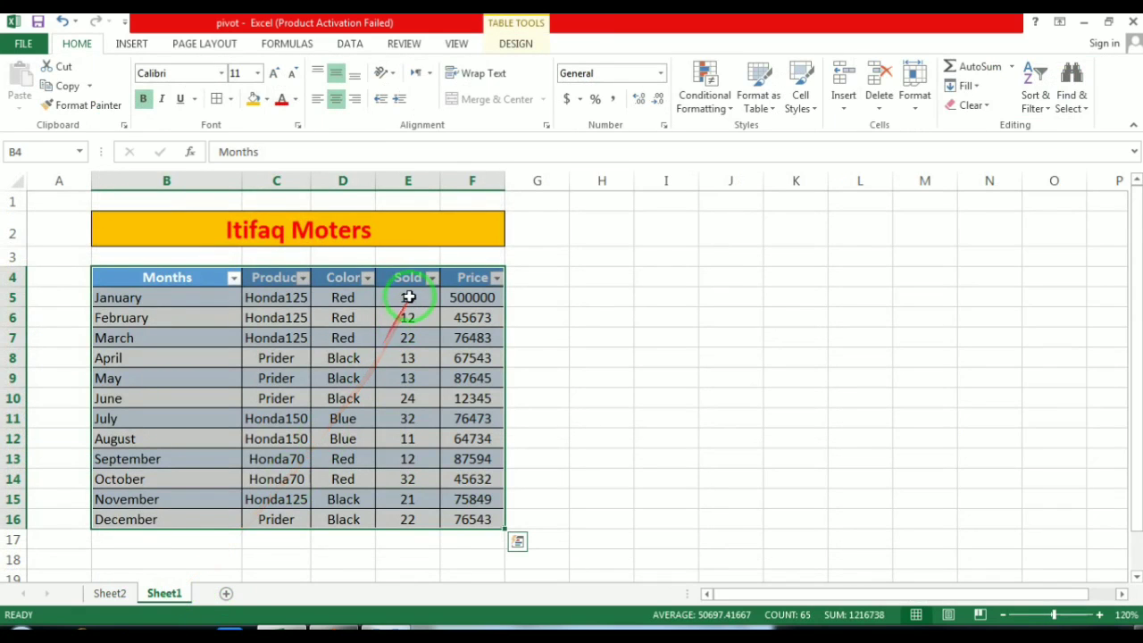
# Left-align the contents of the Itifaq Moters table on Sheet1, then return to the PivotTable on Sheet2.
pyautogui.click(317, 99)
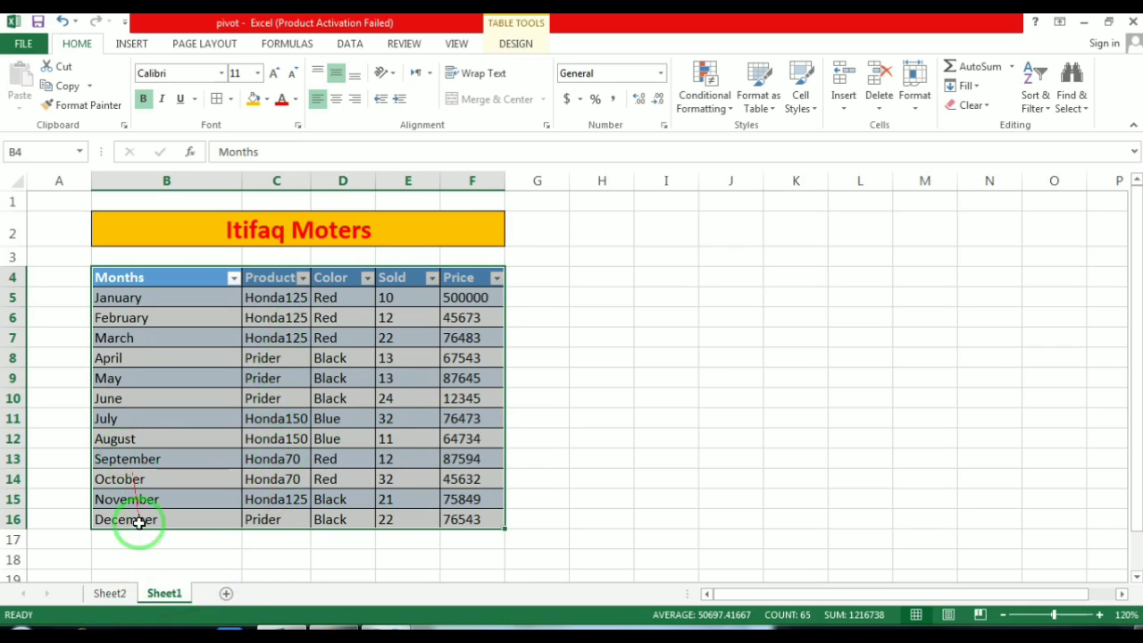
pyautogui.click(109, 593)
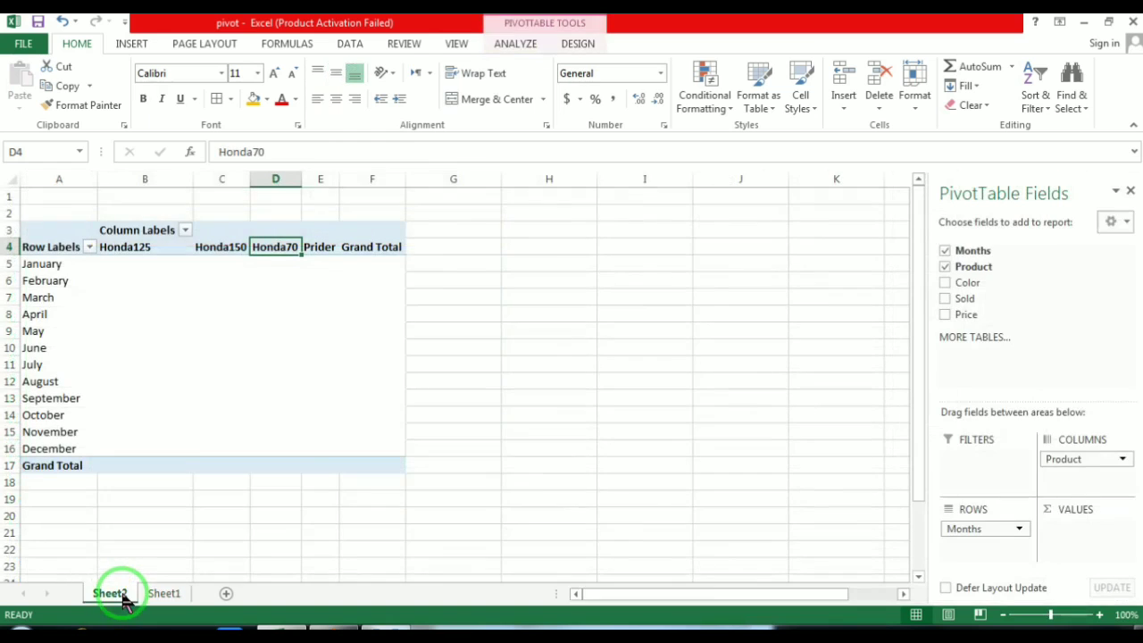
# Go through the PivotTable's product headings from Honda125 to Prider and compare them with the Product column on Sheet1.
pyautogui.click(219, 249)
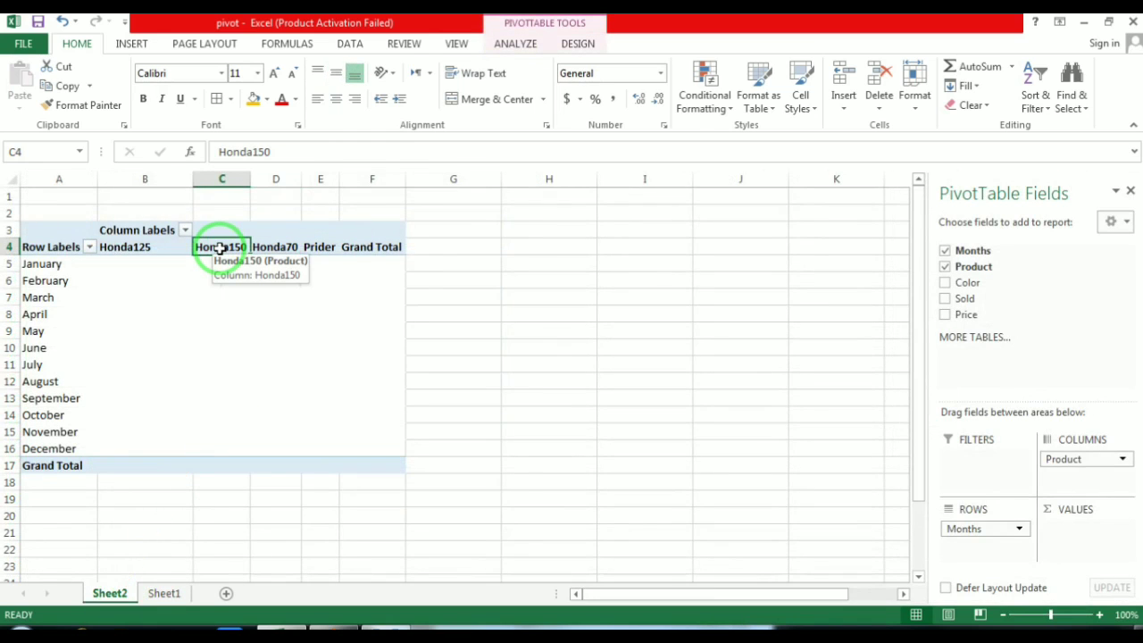
pyautogui.click(281, 246)
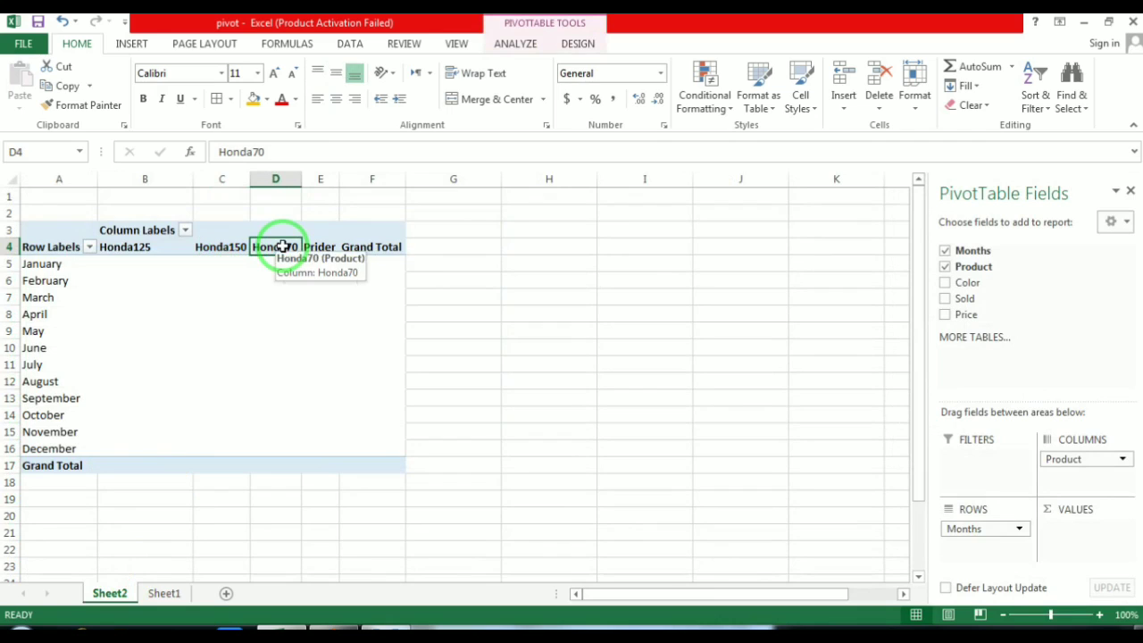
pyautogui.click(327, 247)
pyautogui.moveTo(327, 248); pyautogui.dragTo(140, 247)
pyautogui.click(140, 246)
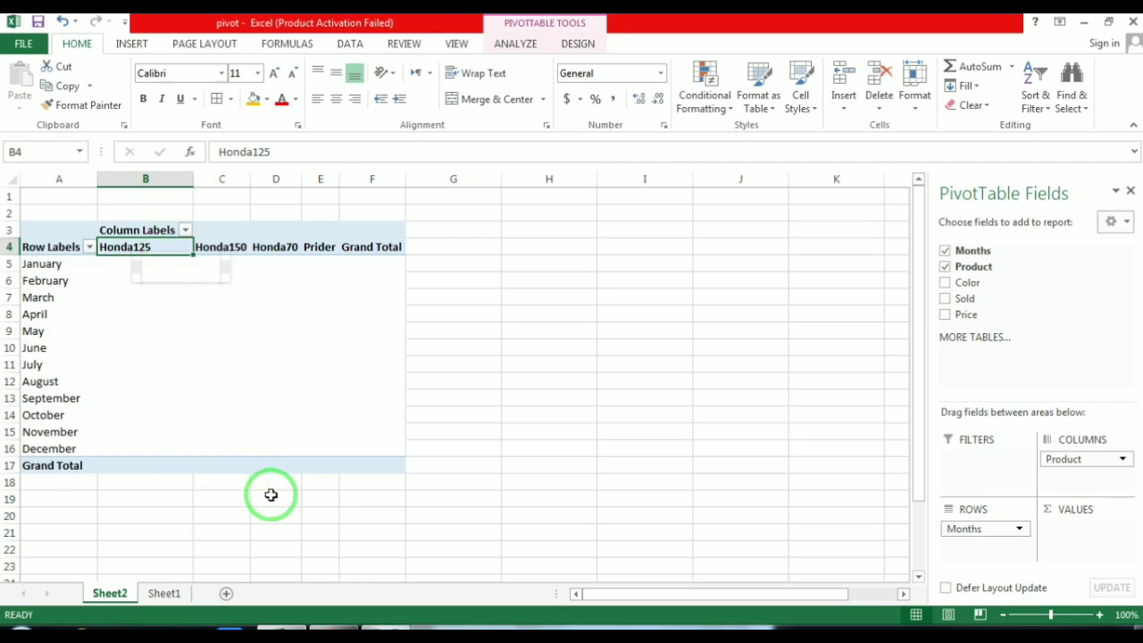
pyautogui.click(168, 593)
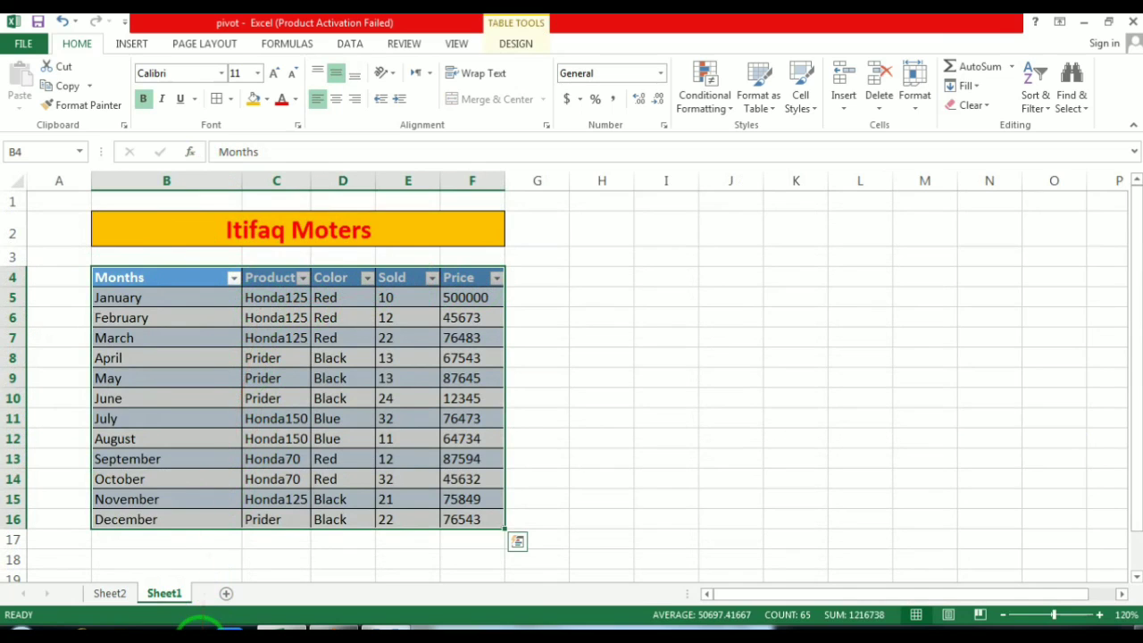
# Add the Sold field to the values area of the PivotTable on Sheet2.
pyautogui.click(110, 593)
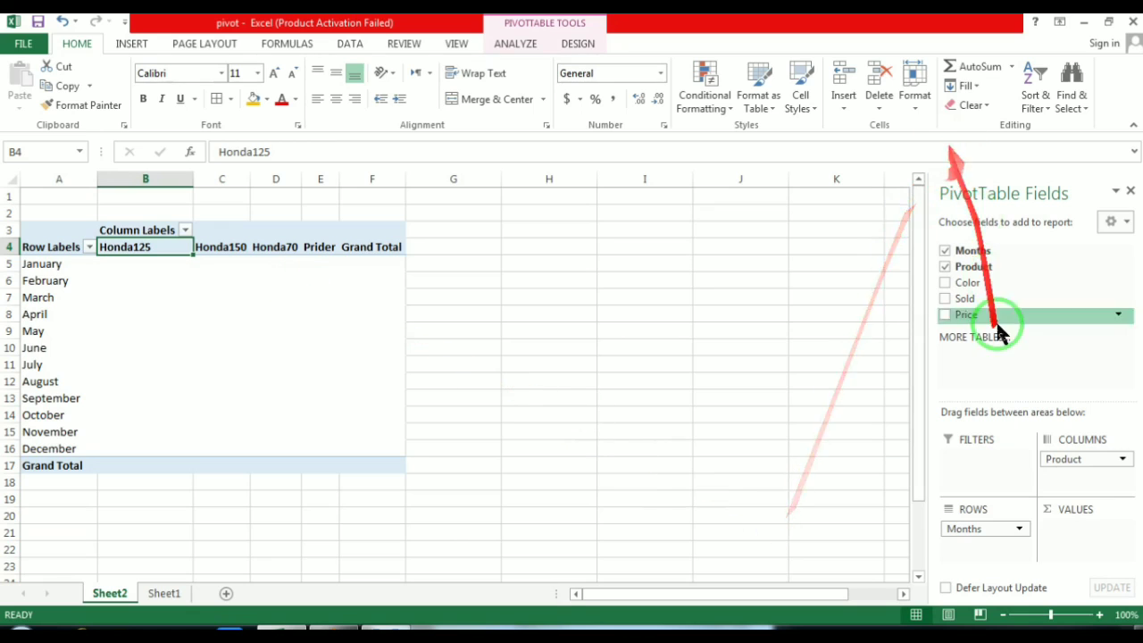
pyautogui.moveTo(998, 330); pyautogui.dragTo(1076, 522)
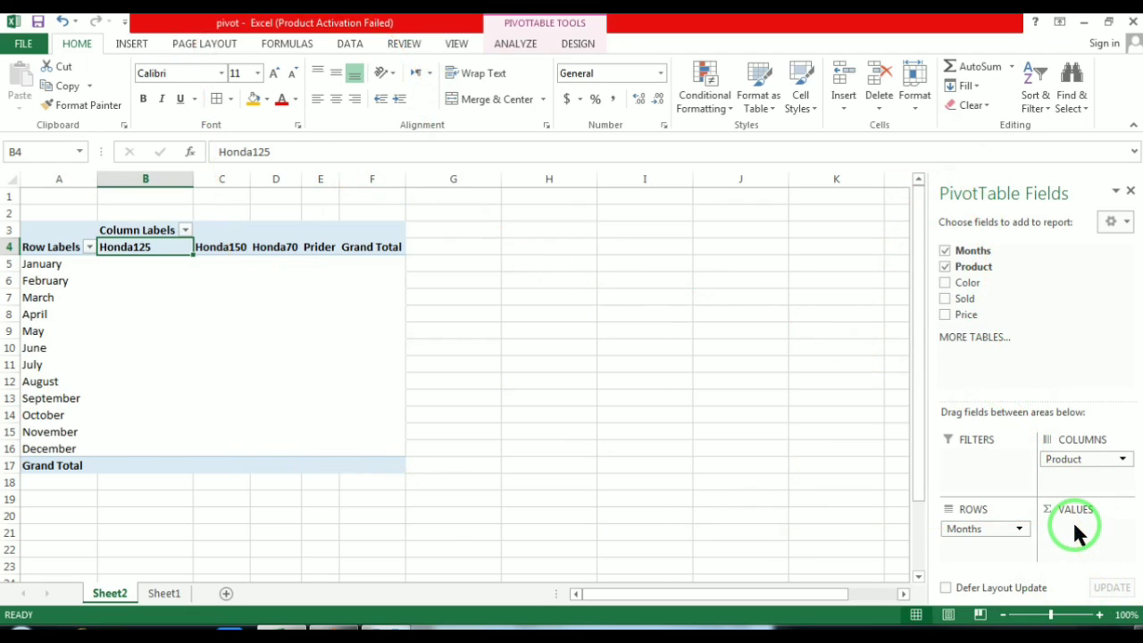
pyautogui.click(945, 298)
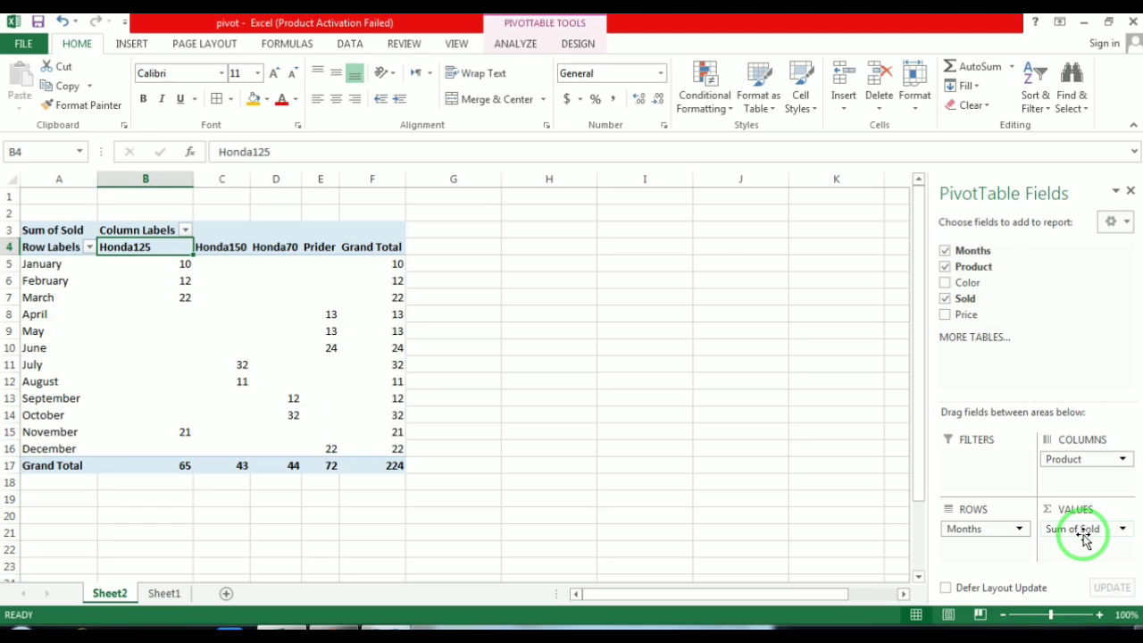
# Apply borders to all cells of the entire PivotTable on Sheet2.
pyautogui.click(222, 235)
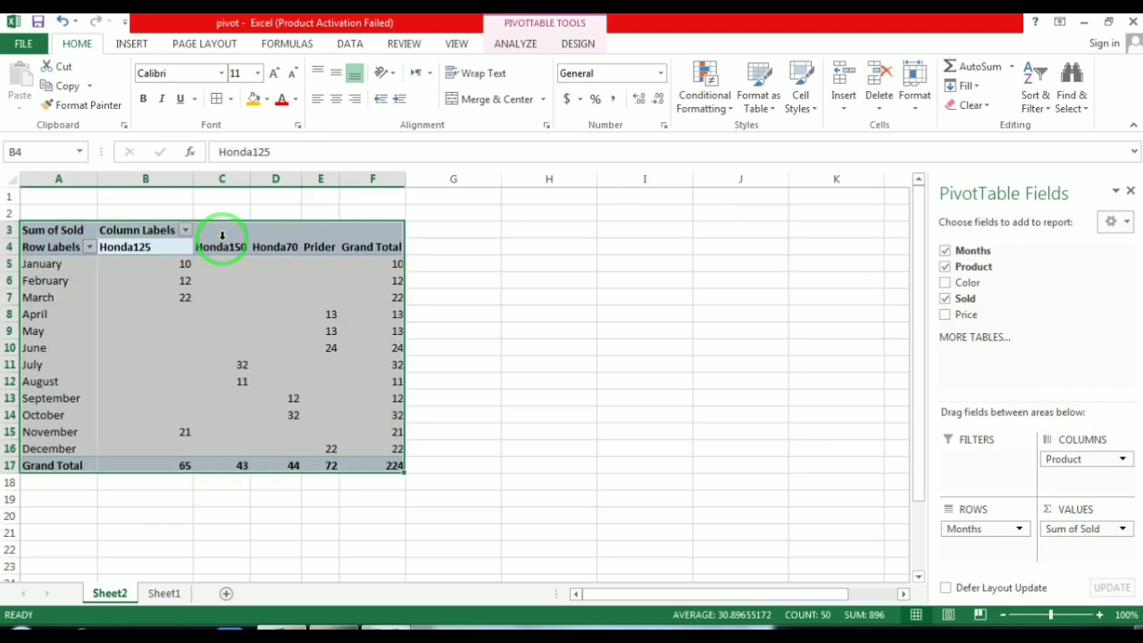
pyautogui.click(216, 99)
pyautogui.click(440, 313)
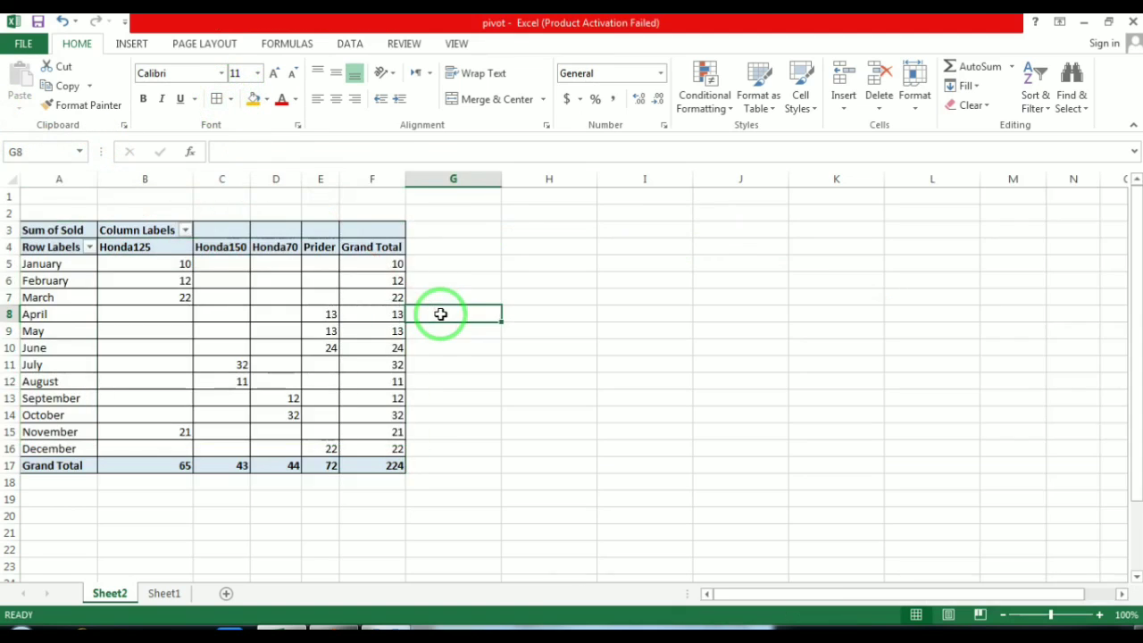
# Examine the PivotTable's sold quantities by month and product, including January, February, July and August.
pyautogui.click(293, 316)
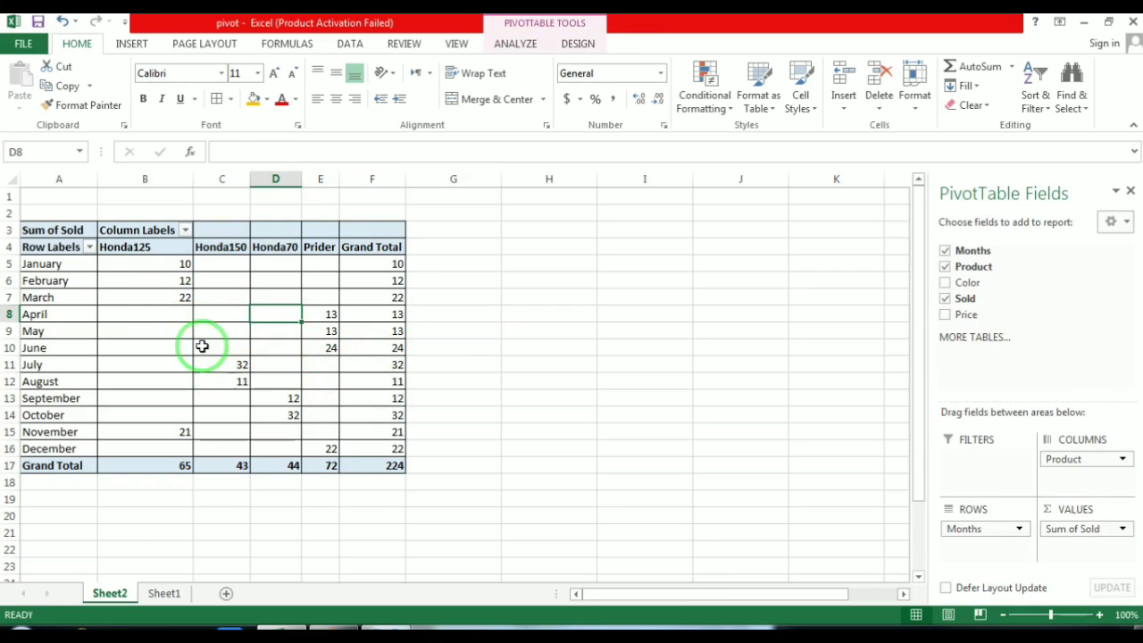
pyautogui.click(72, 264)
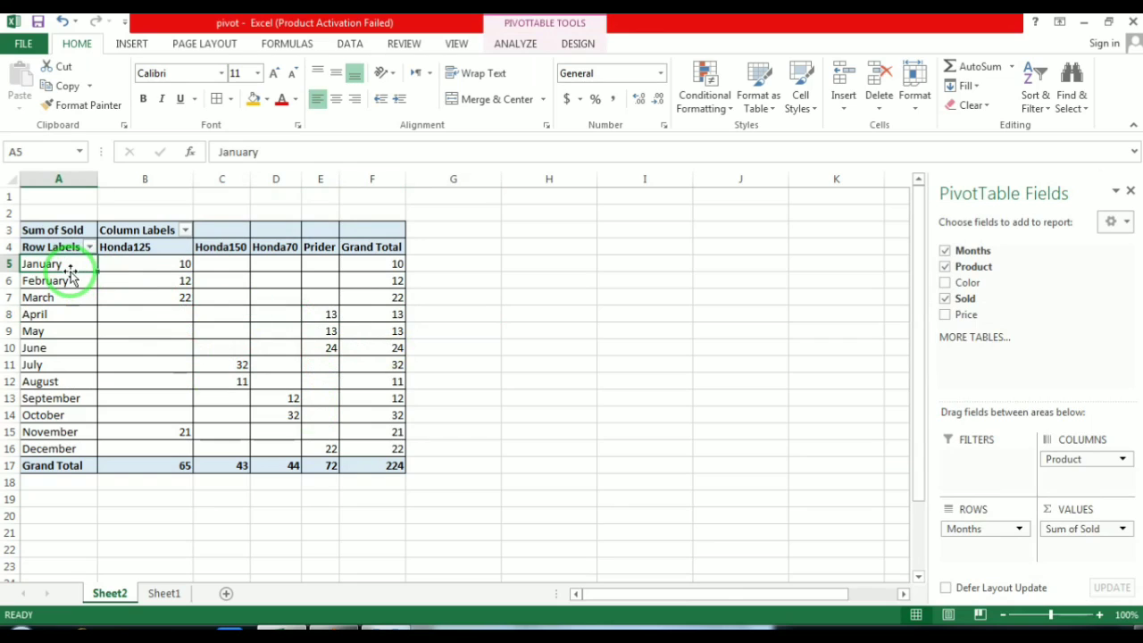
pyautogui.click(151, 265)
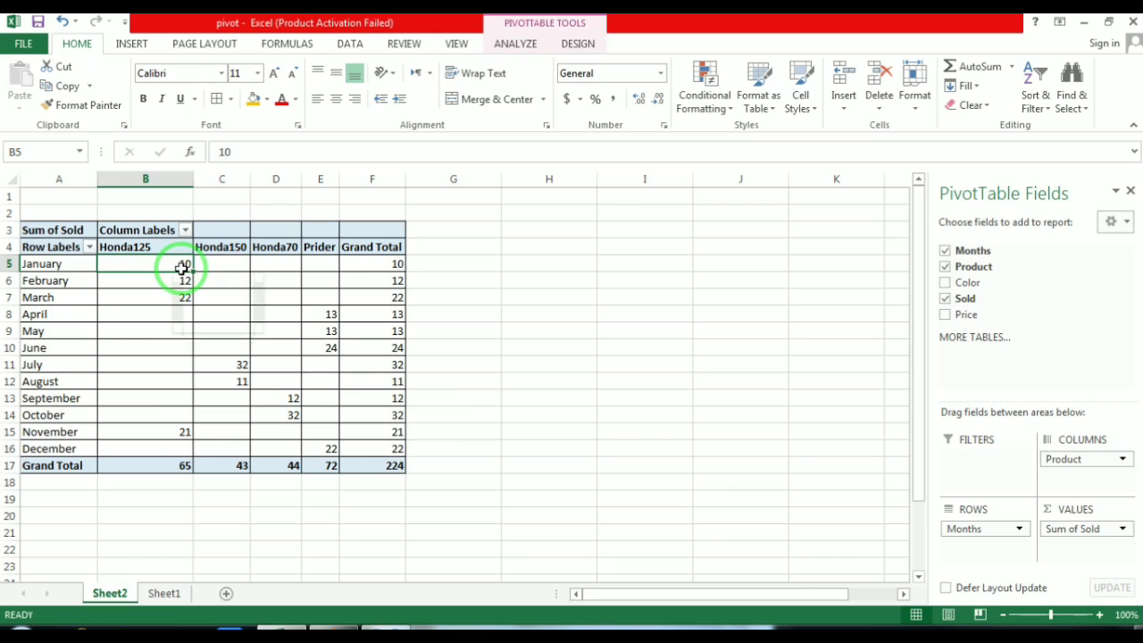
pyautogui.click(60, 293)
pyautogui.click(158, 285)
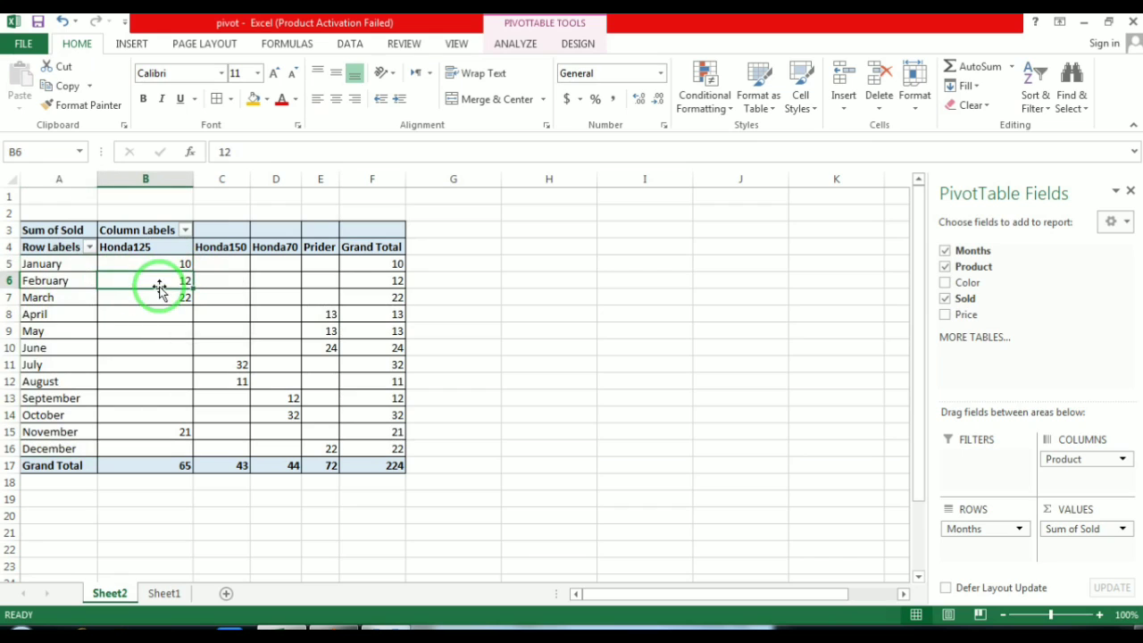
pyautogui.click(66, 267)
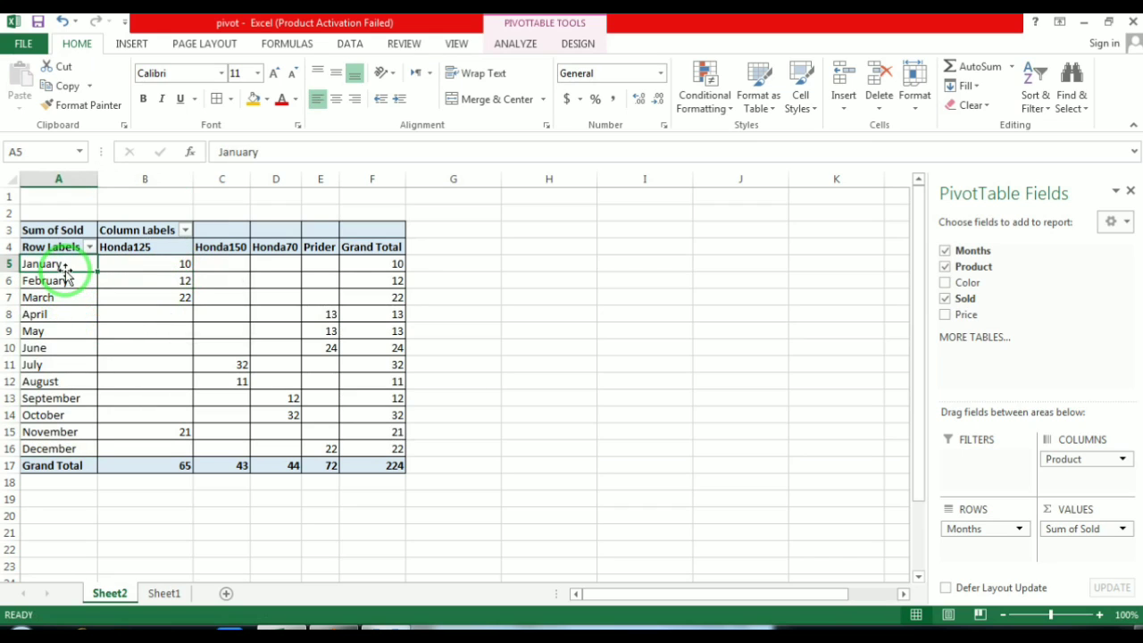
pyautogui.click(326, 265)
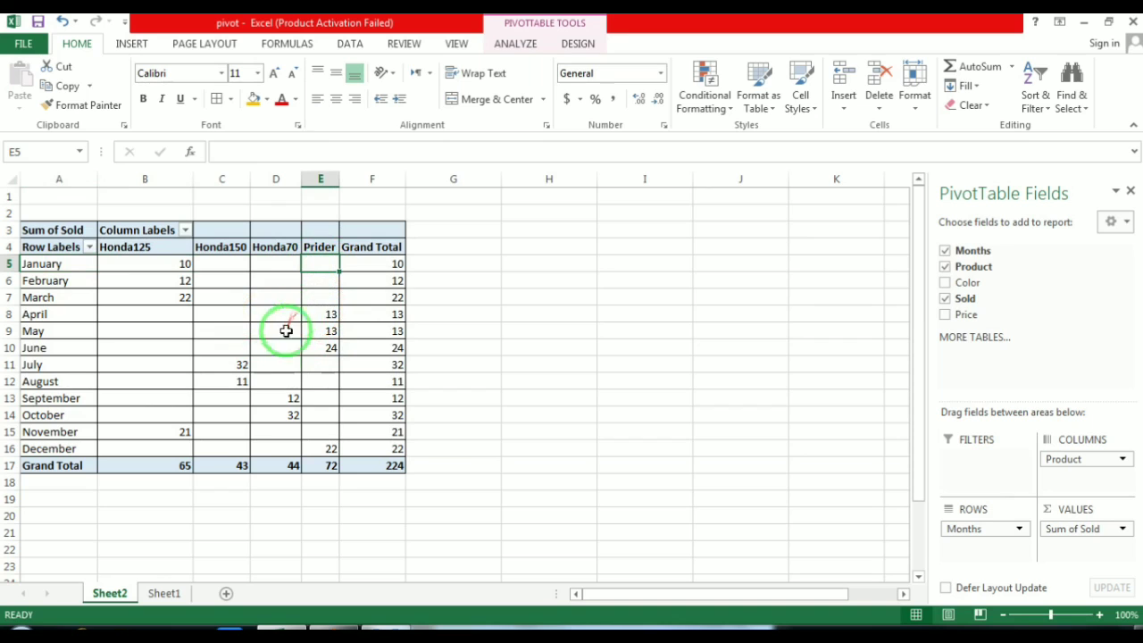
pyautogui.click(61, 369)
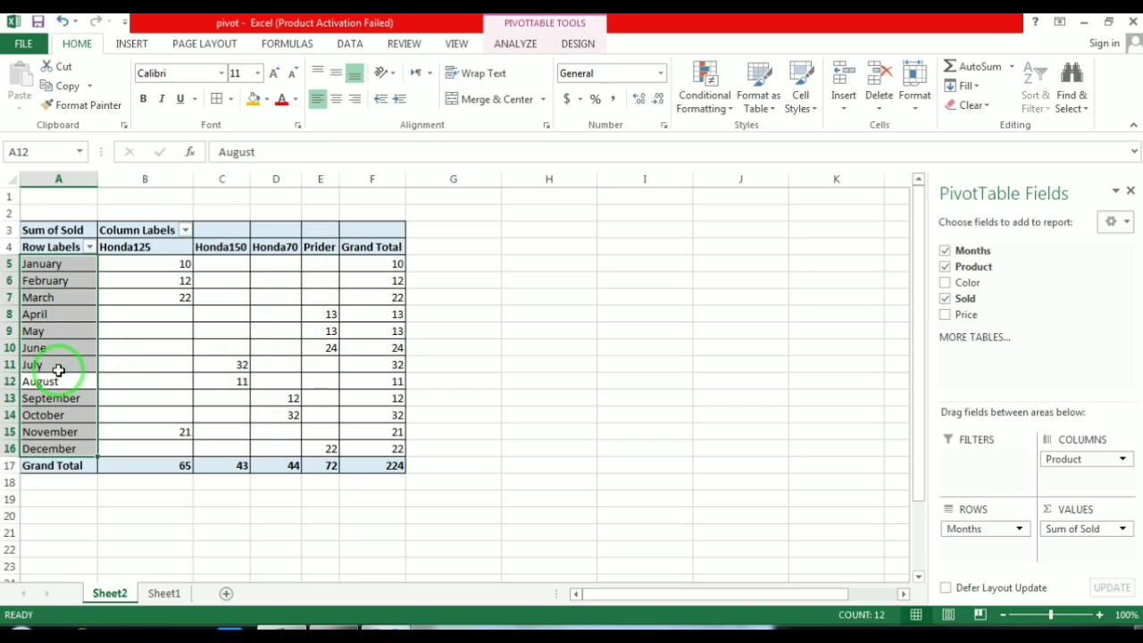
pyautogui.click(58, 368)
pyautogui.click(239, 368)
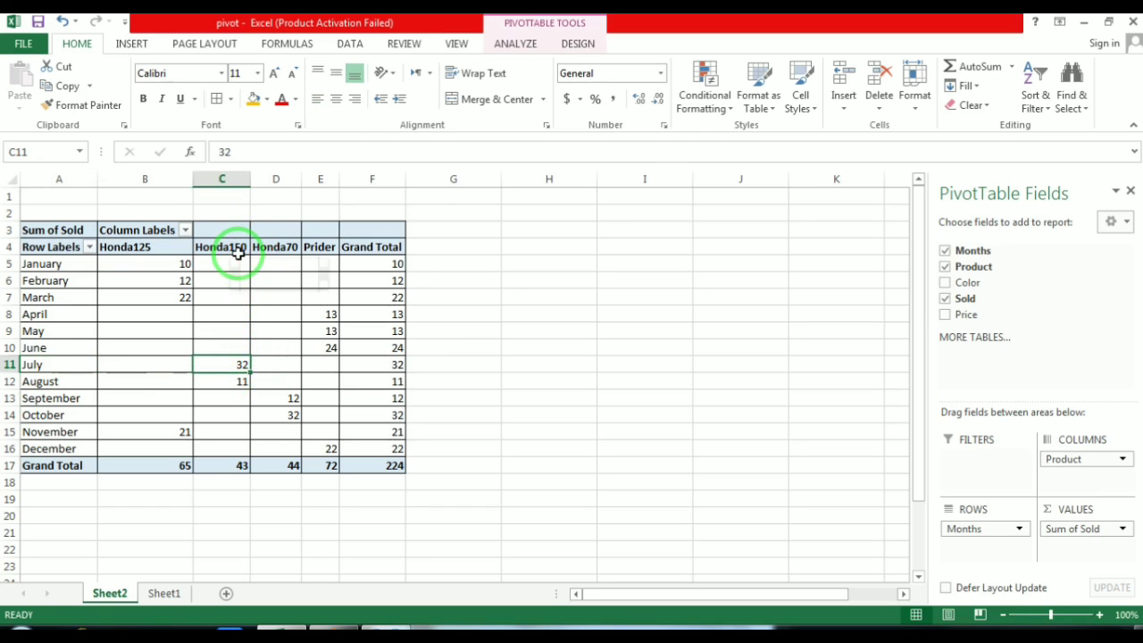
pyautogui.click(229, 398)
pyautogui.click(222, 379)
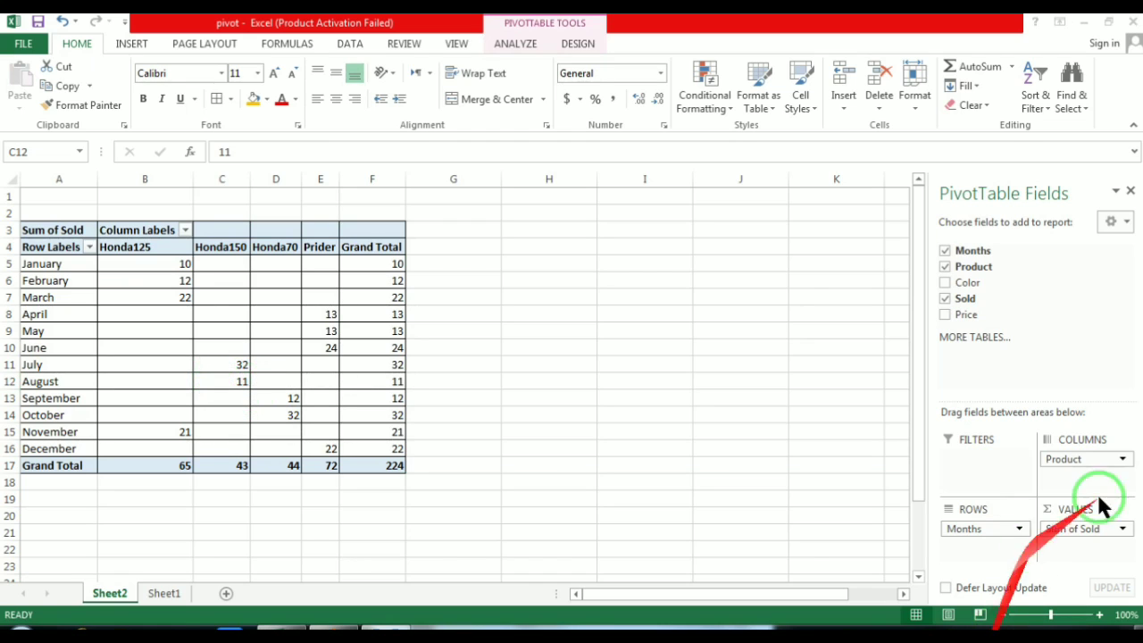
pyautogui.click(981, 632)
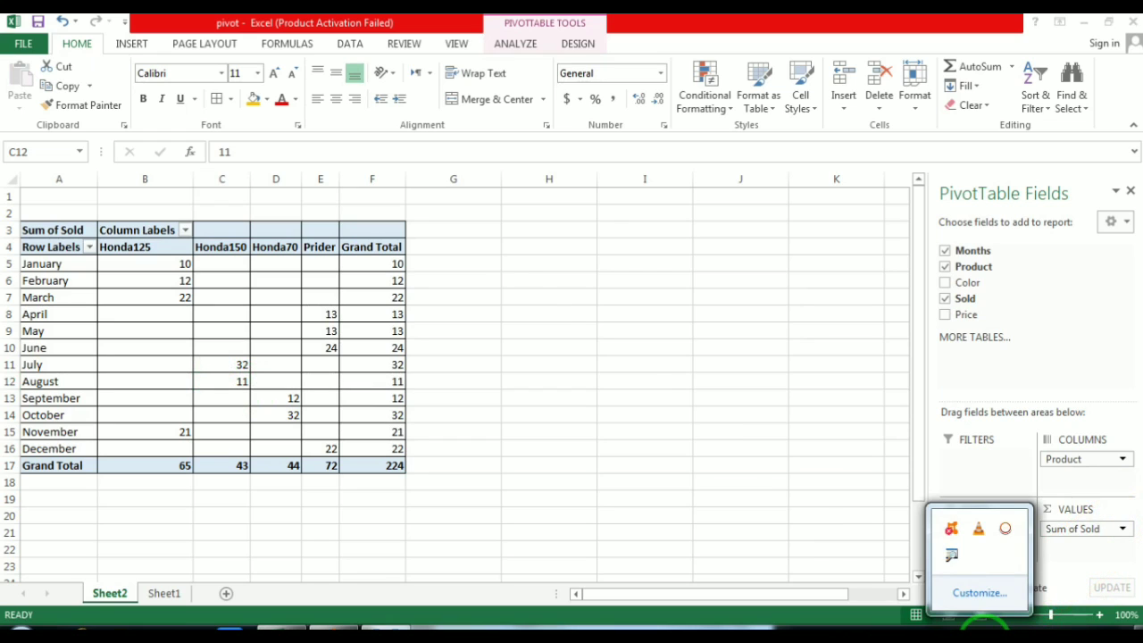
pyautogui.click(512, 284)
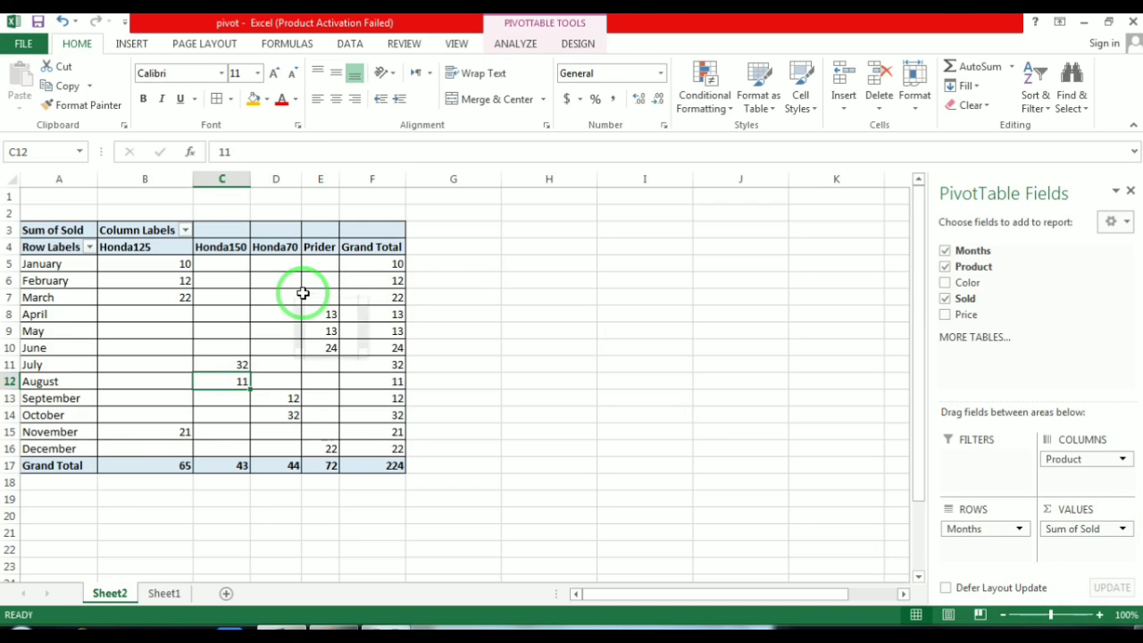
# Add the Price field to the PivotTable's values area alongside Sold.
pyautogui.click(943, 314)
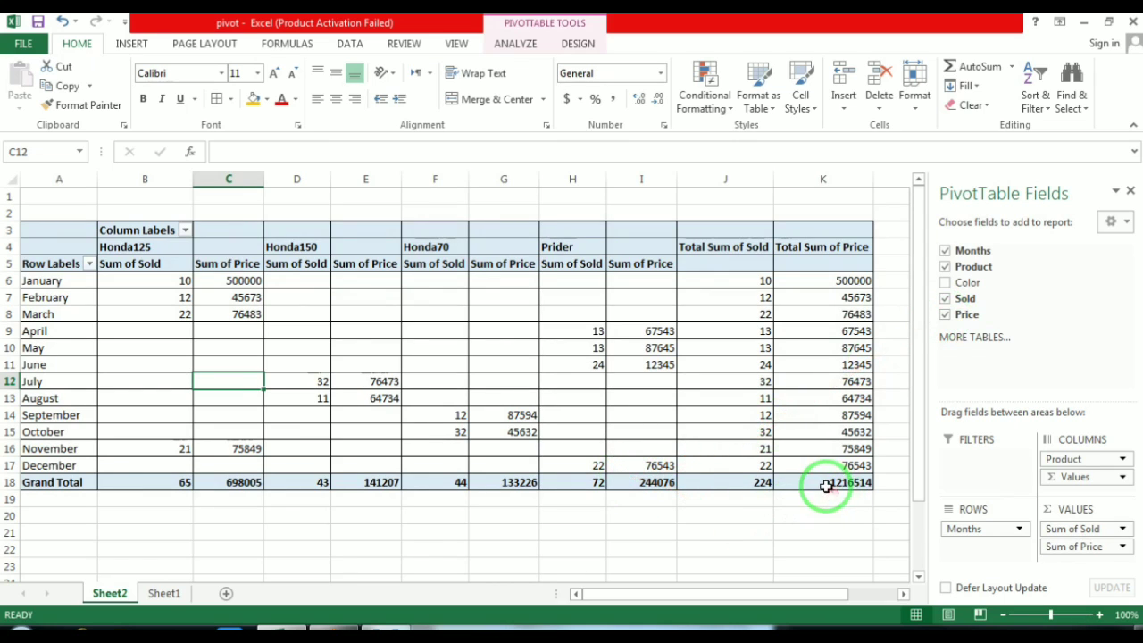
# Review the overall Sold and Price totals and the grand totals for the Prider and Honda70 products.
pyautogui.moveTo(834, 483)
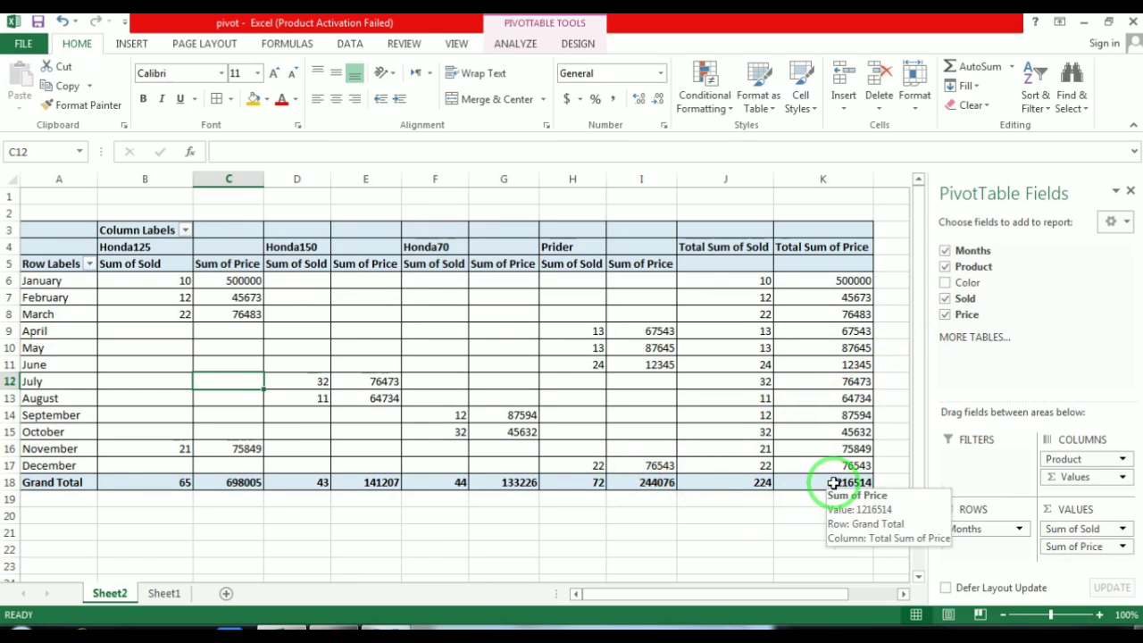
pyautogui.click(737, 250)
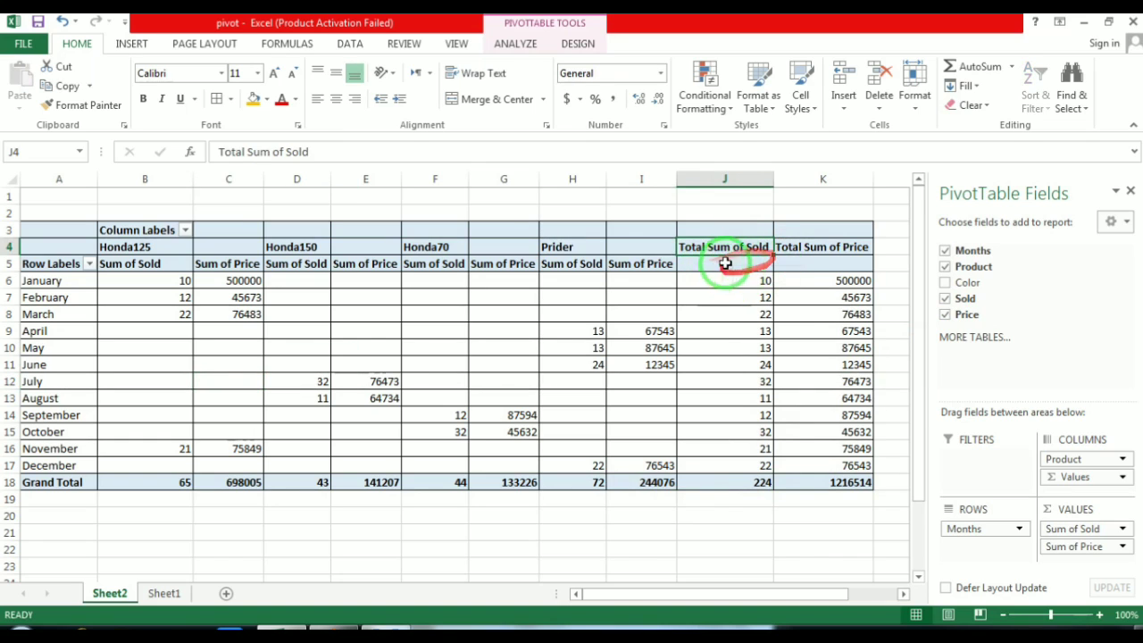
pyautogui.moveTo(737, 291)
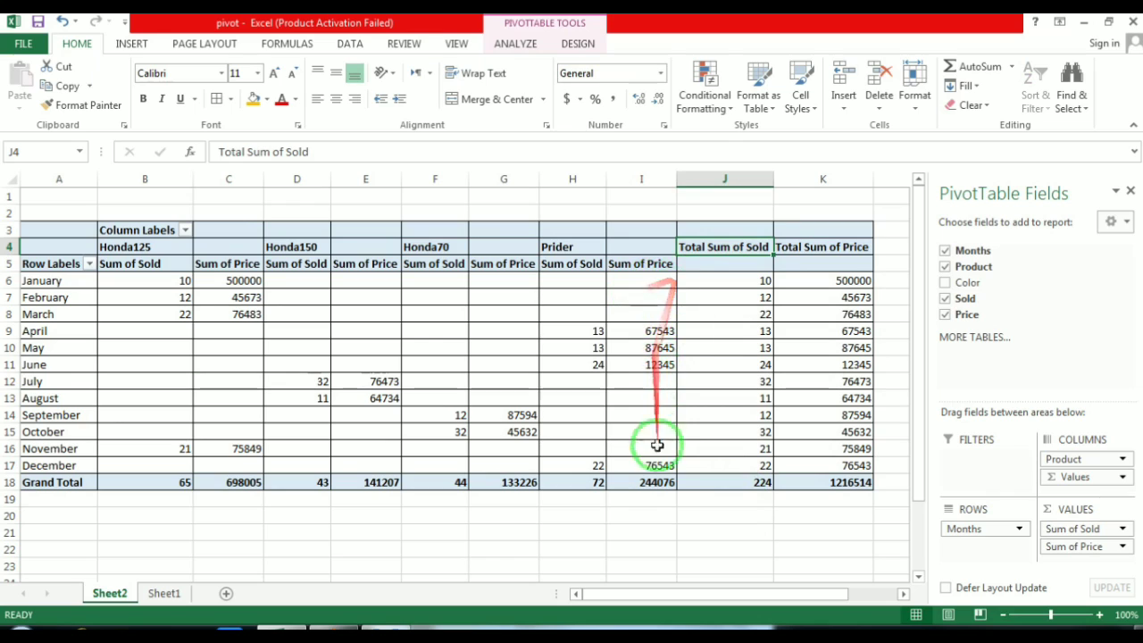
pyautogui.click(652, 483)
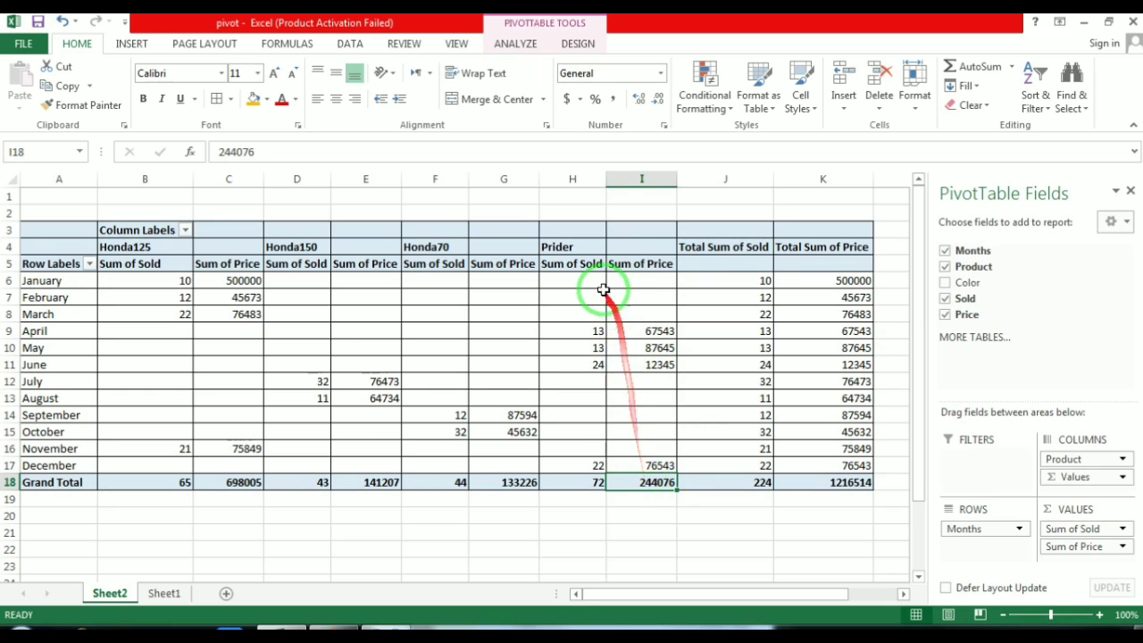
pyautogui.click(576, 253)
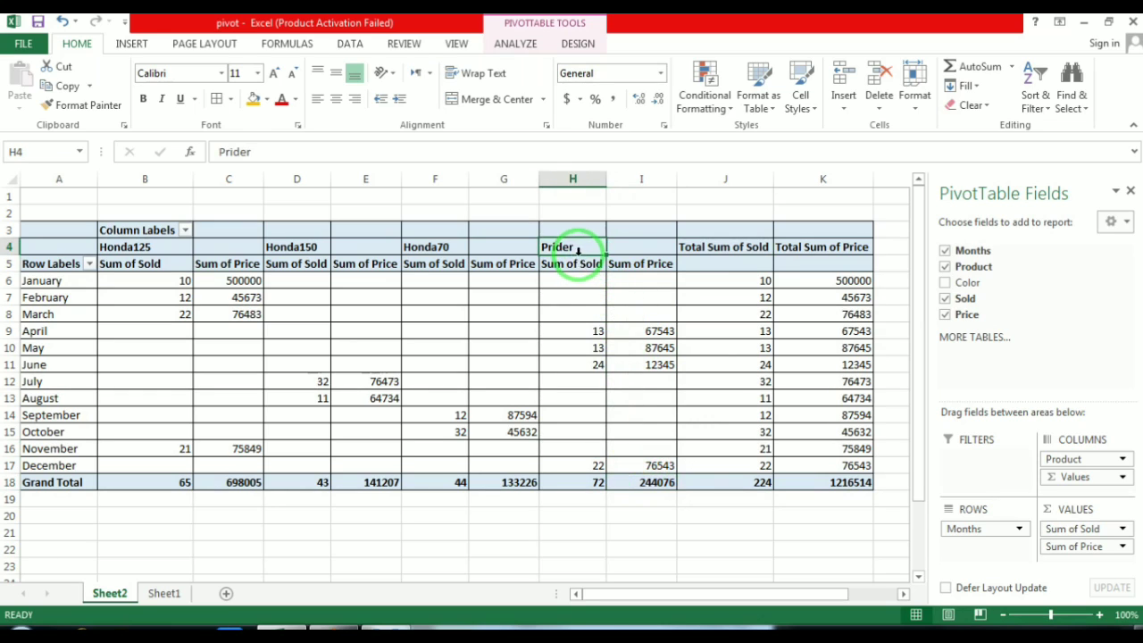
pyautogui.click(579, 486)
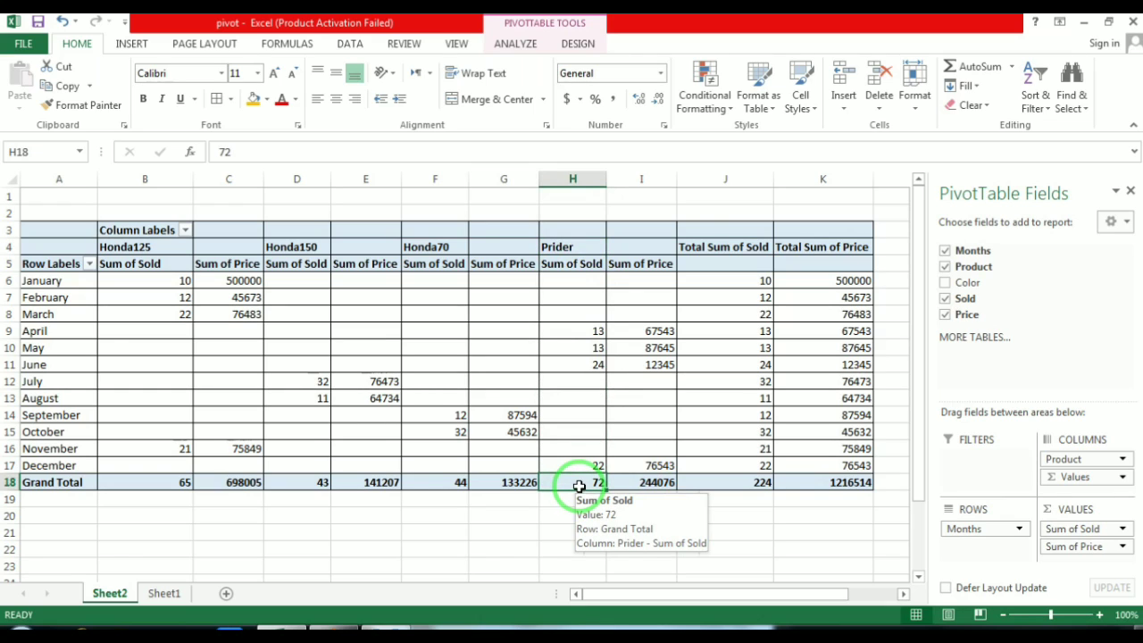
pyautogui.click(515, 487)
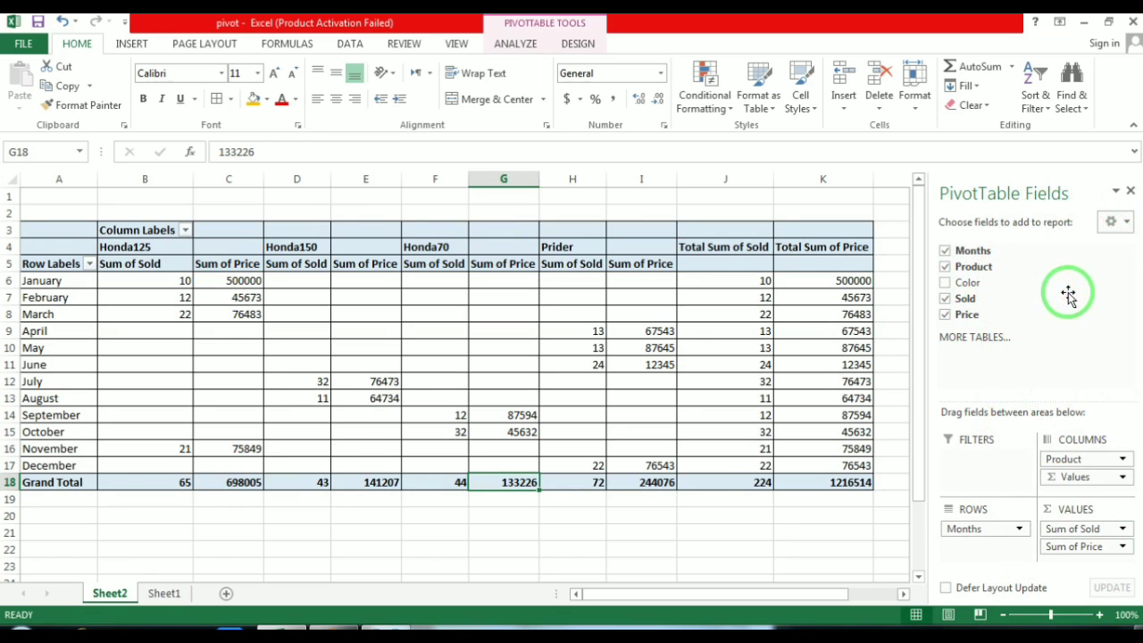
# Set the PivotTable field list layout to Fields Section and Areas Section Side-By-Side.
pyautogui.click(1127, 223)
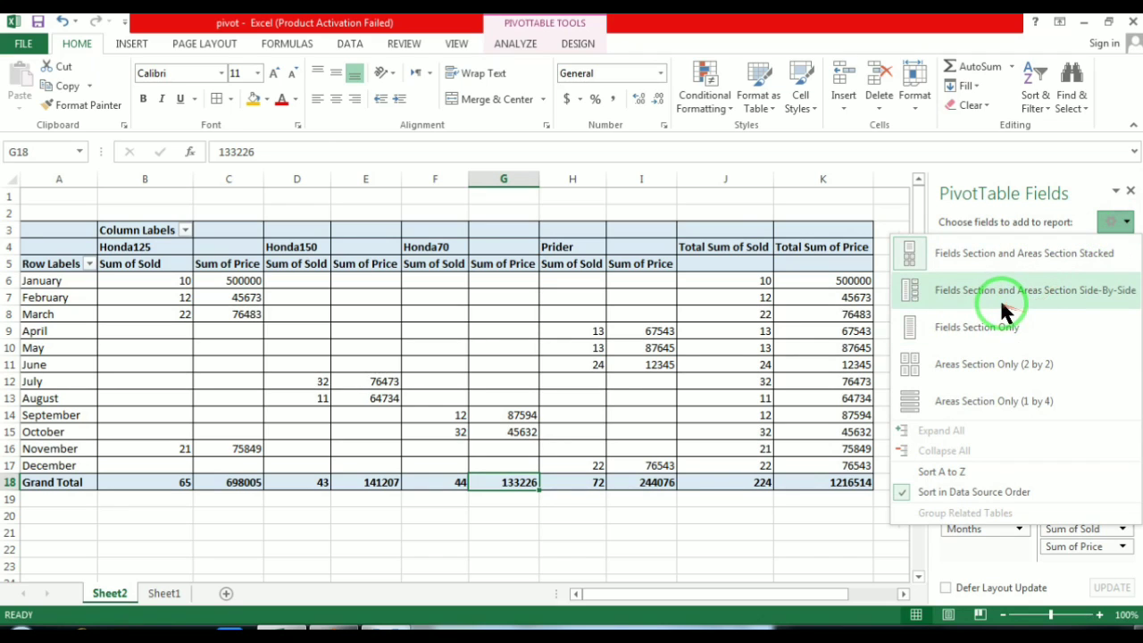
pyautogui.click(1106, 301)
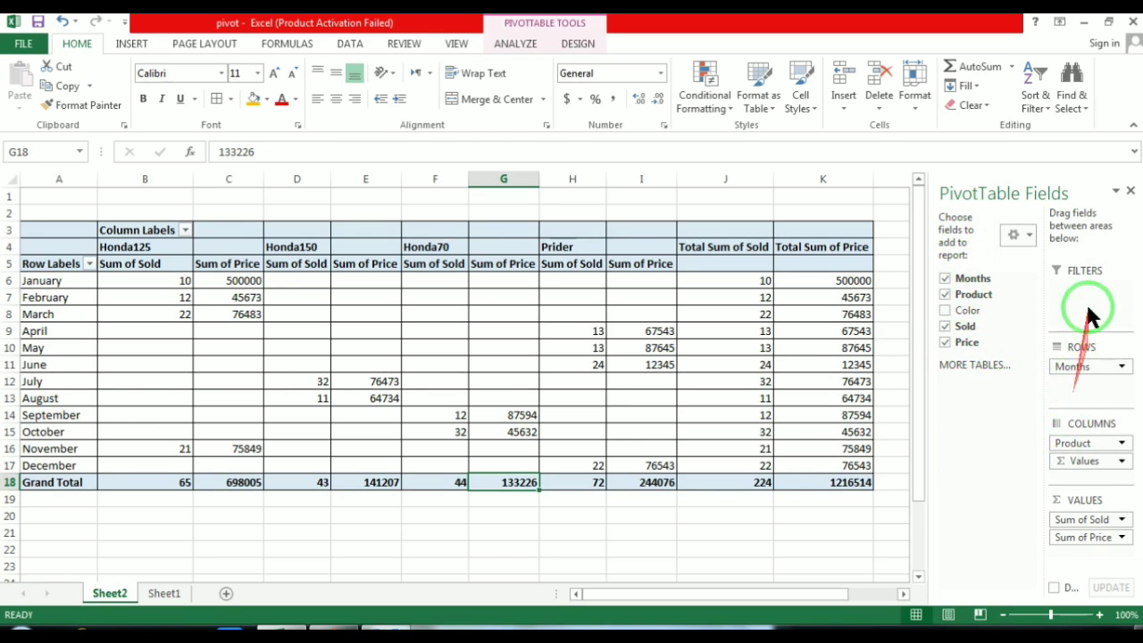
pyautogui.click(1117, 192)
pyautogui.click(1079, 208)
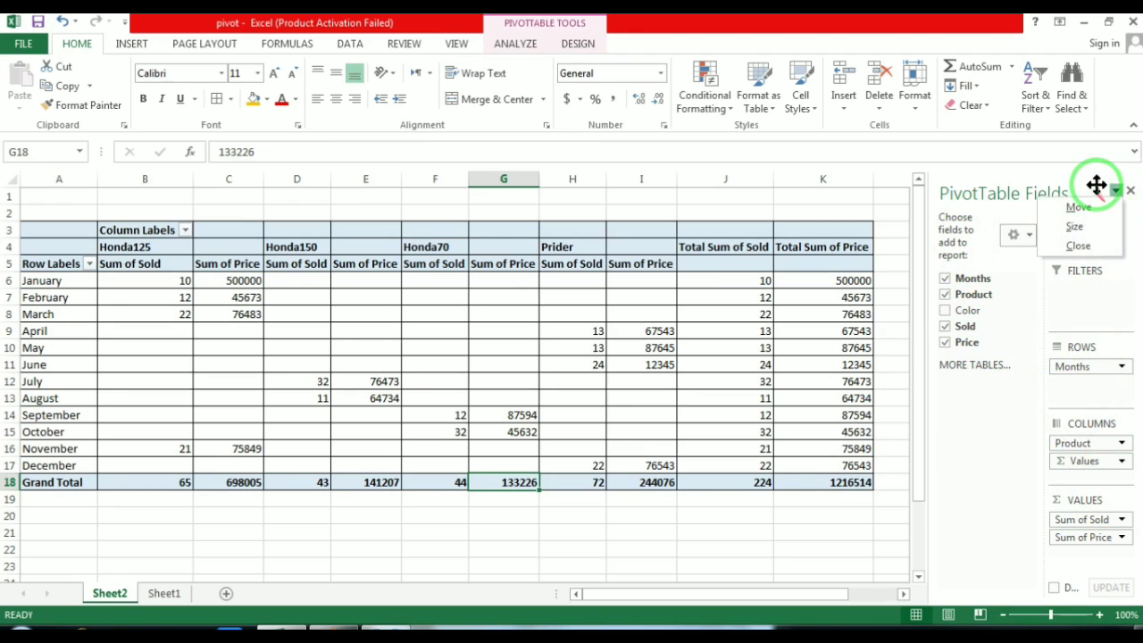
# Change the PivotTable field list layout to Fields Section Only.
pyautogui.click(1027, 234)
pyautogui.click(1029, 234)
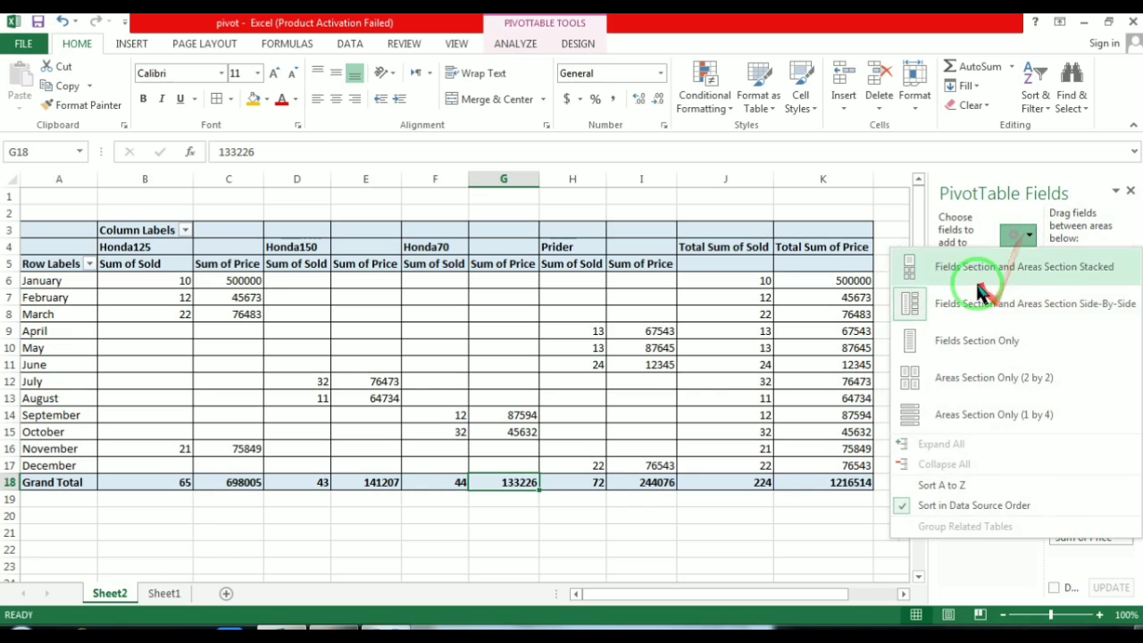
pyautogui.click(997, 347)
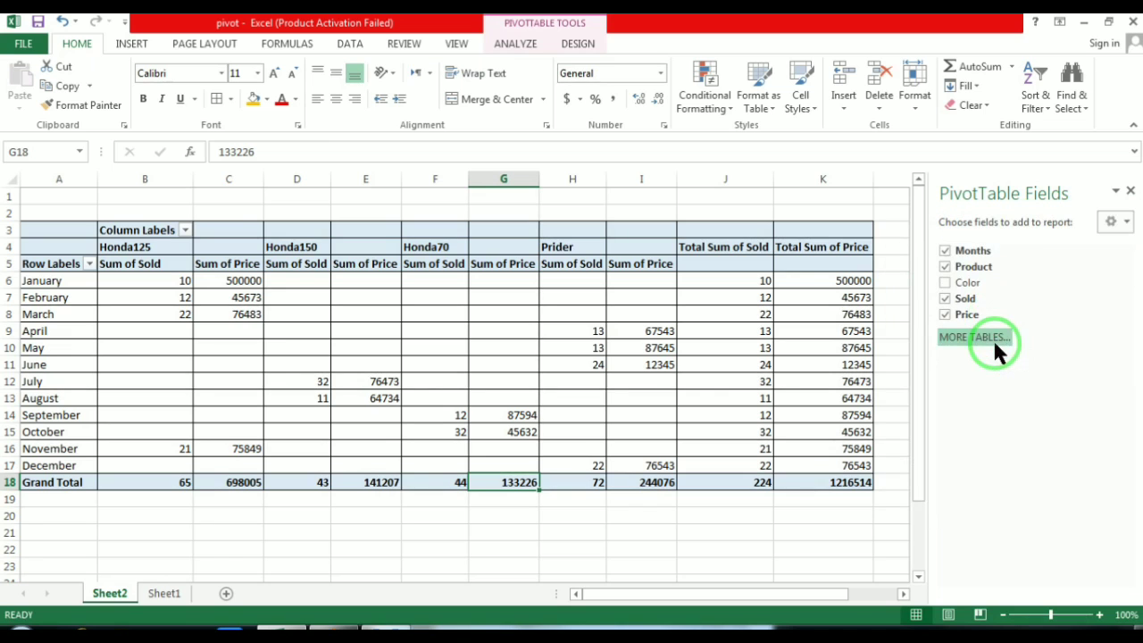
# Switch the PivotTable field list to Areas Section Only (2 by 2), and return it to Fields Section and Areas Section Stacked.
pyautogui.click(1115, 223)
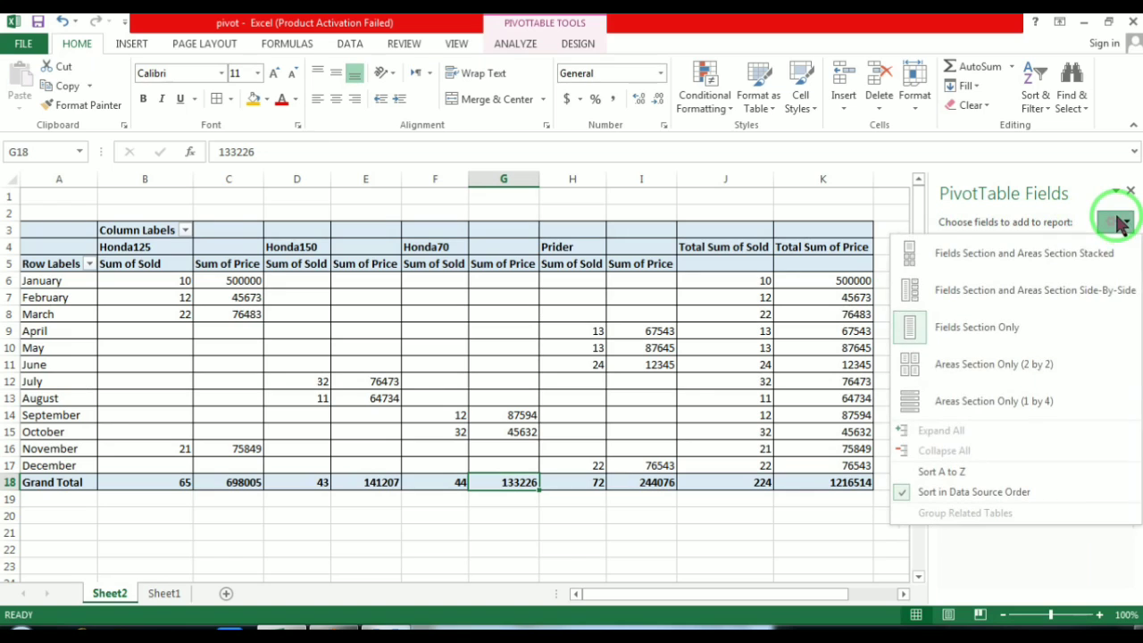
pyautogui.click(1007, 366)
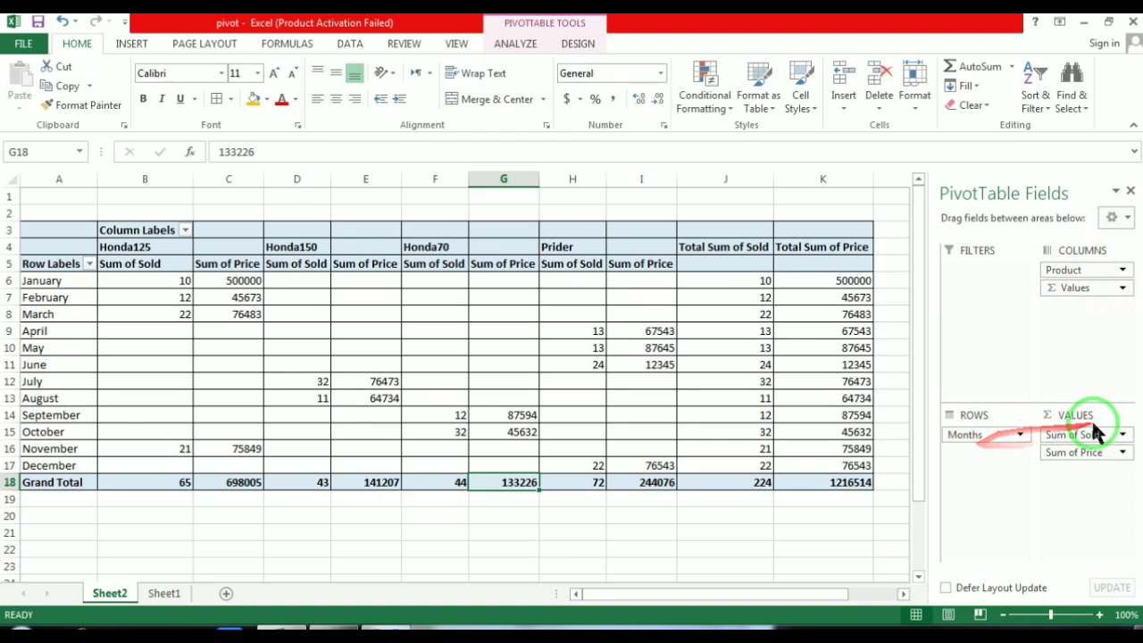
pyautogui.click(1117, 192)
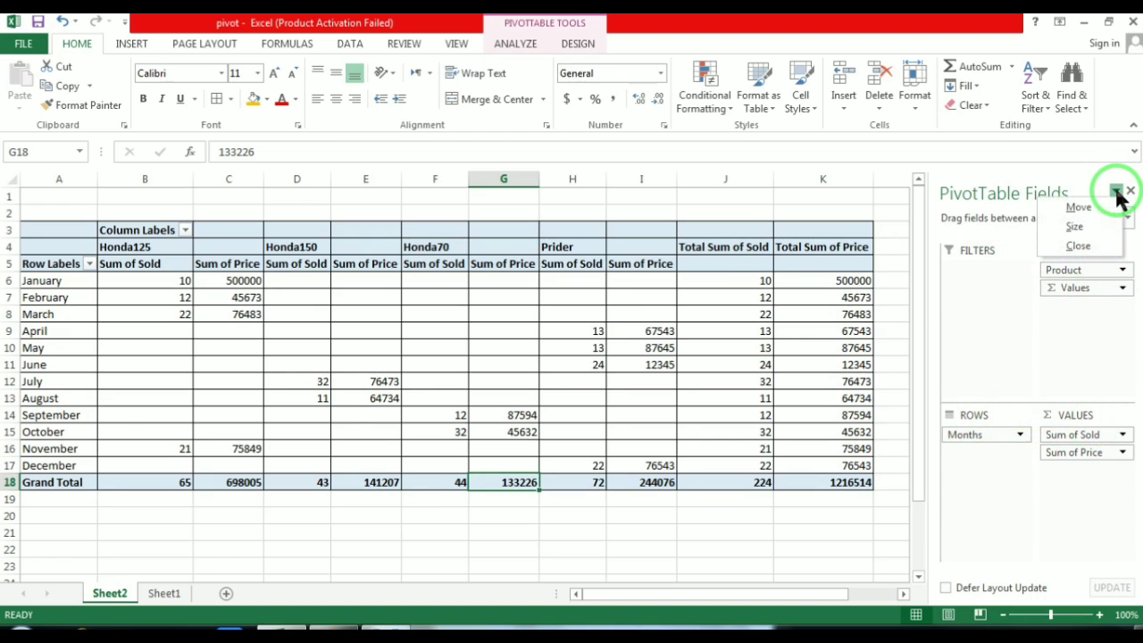
pyautogui.click(1125, 219)
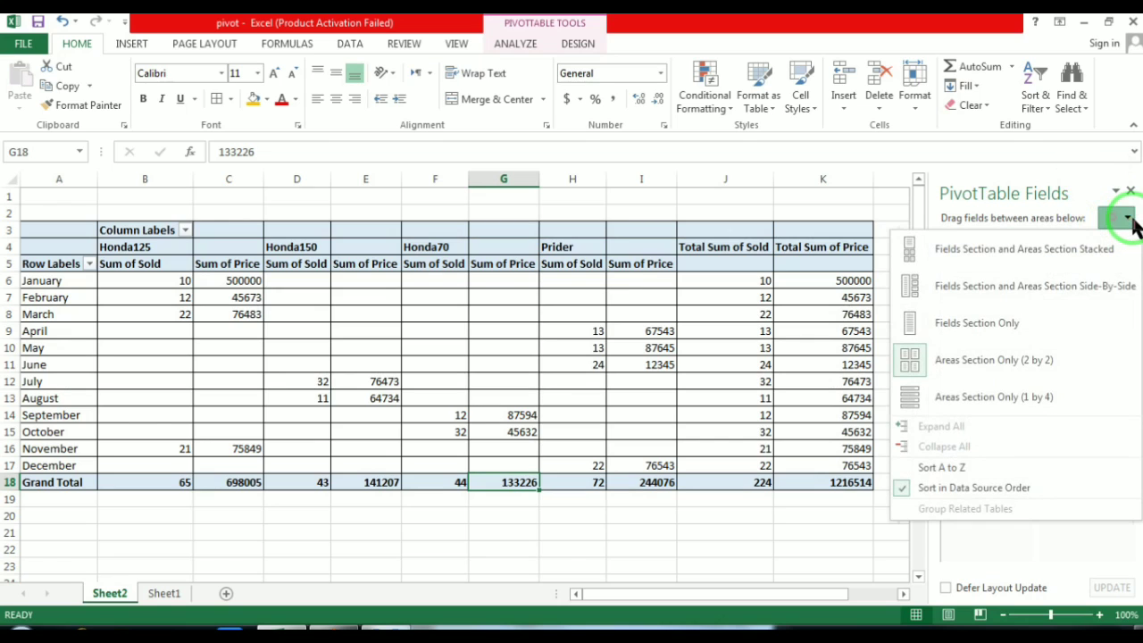
pyautogui.click(1017, 251)
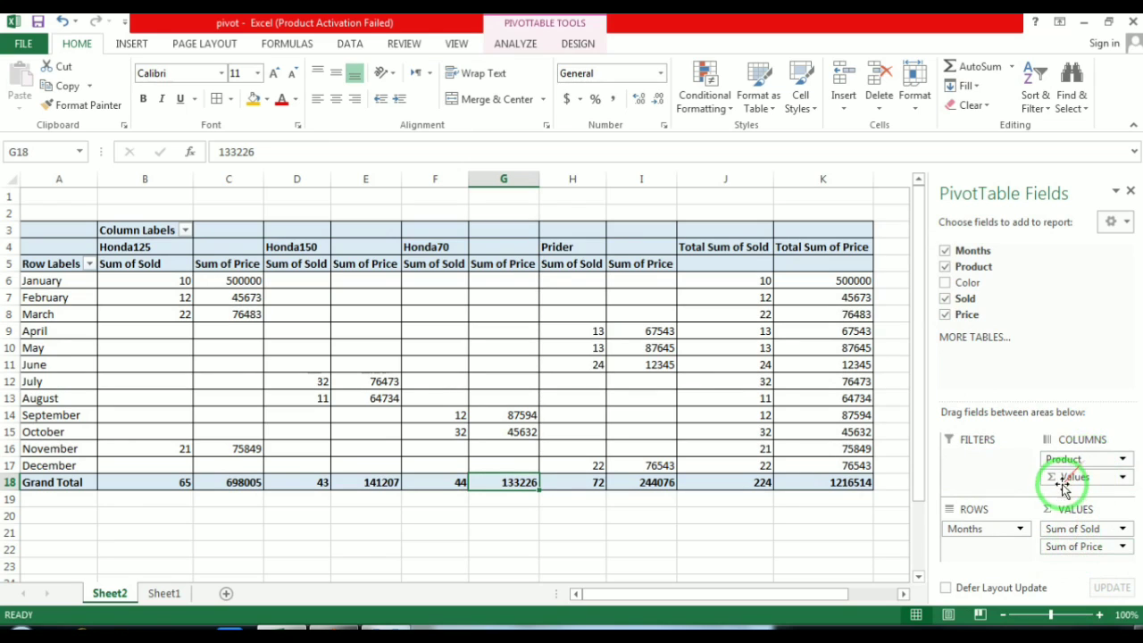
# Move the Product field from the columns area to the rows area and back to columns, below Values.
pyautogui.moveTo(1063, 462); pyautogui.dragTo(989, 558)
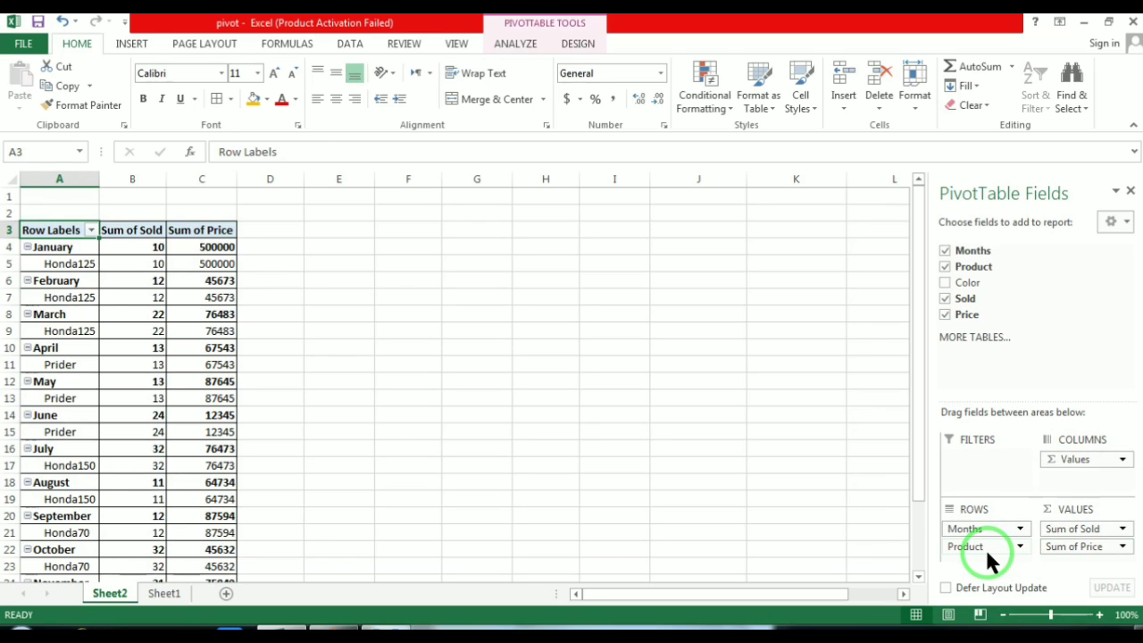
pyautogui.moveTo(974, 548); pyautogui.dragTo(1073, 466)
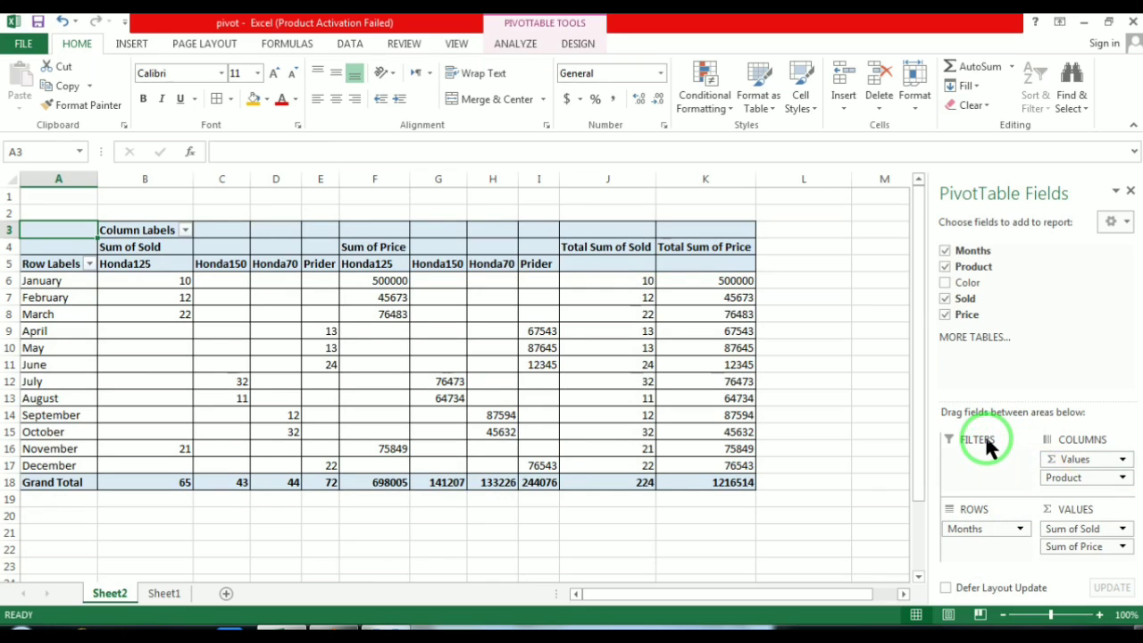
# Move the Months field into the filters area and filter the PivotTable to January and March using multiple item selection.
pyautogui.moveTo(975, 261); pyautogui.dragTo(971, 454)
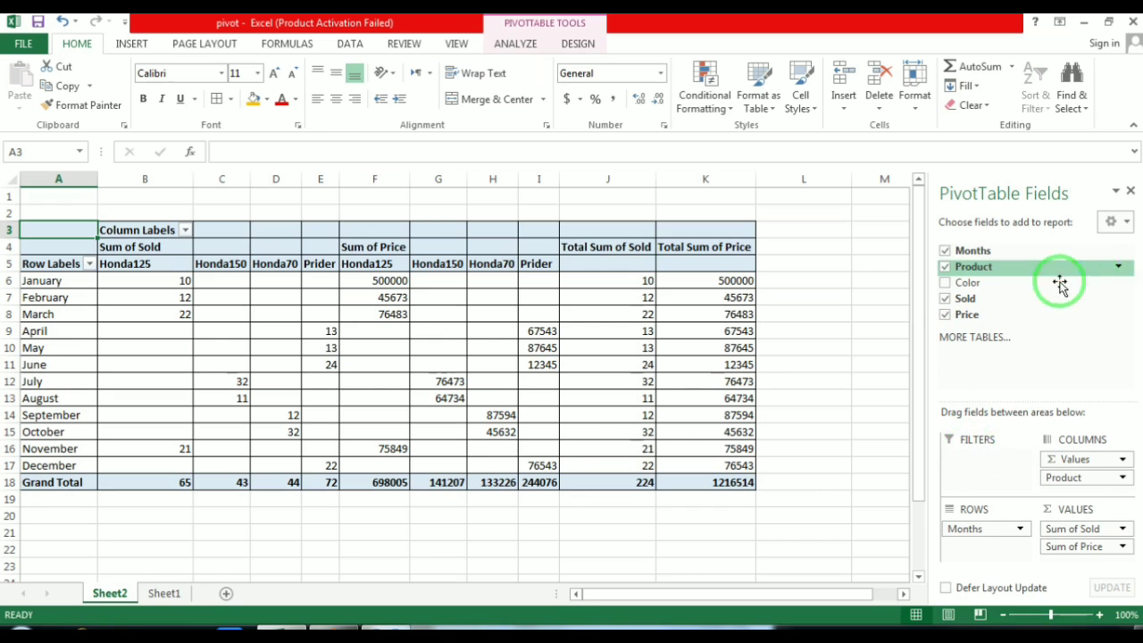
pyautogui.moveTo(982, 257); pyautogui.dragTo(982, 463)
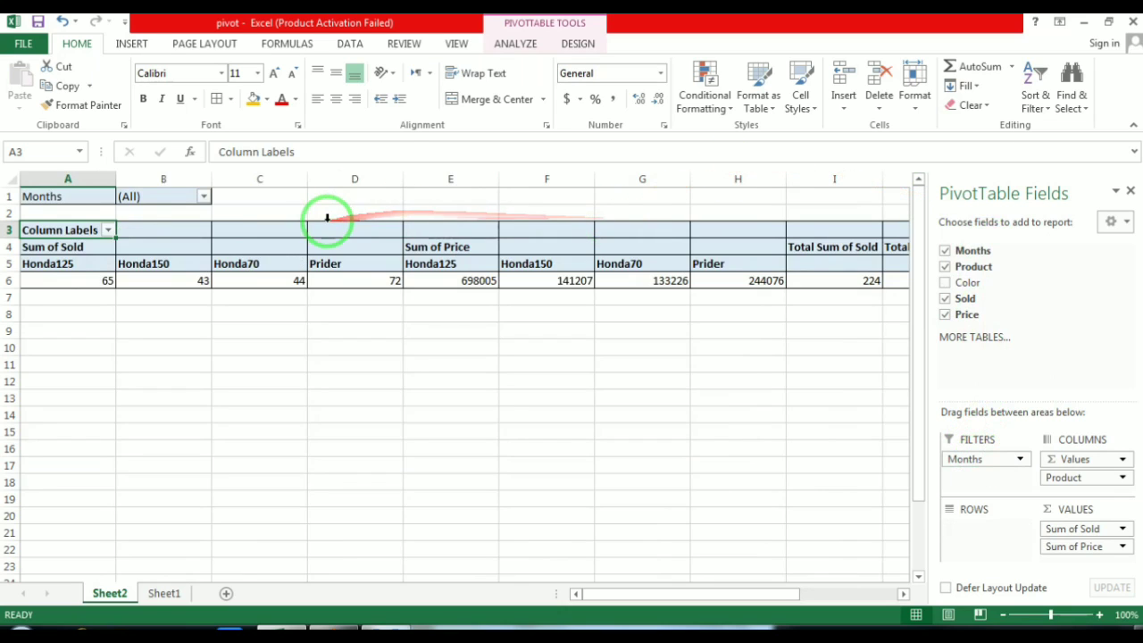
pyautogui.click(129, 195)
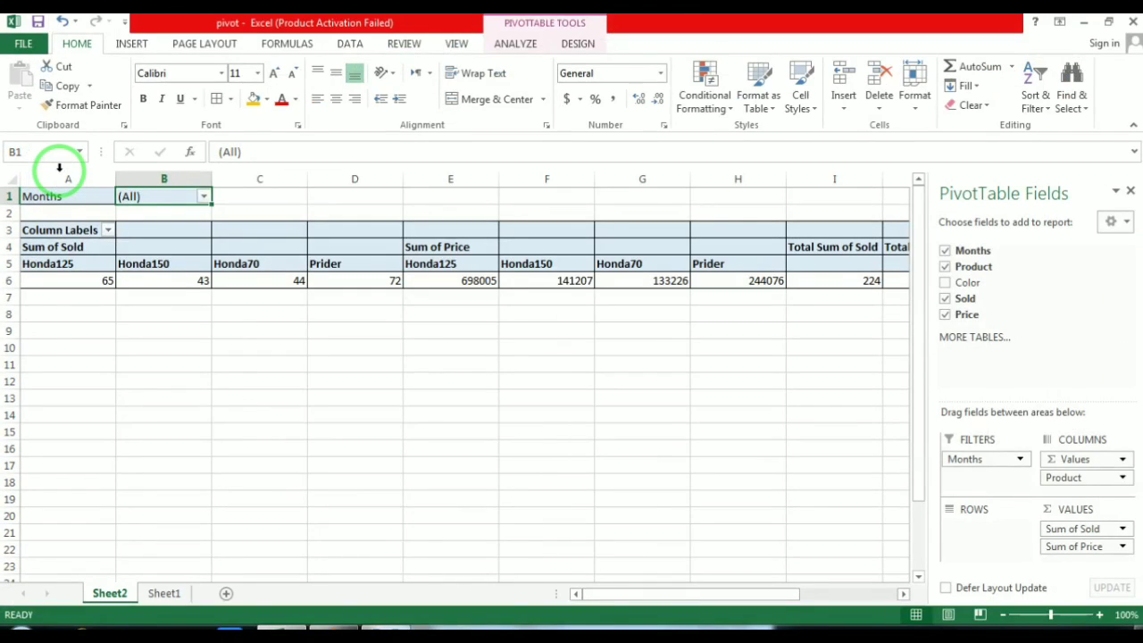
pyautogui.click(207, 198)
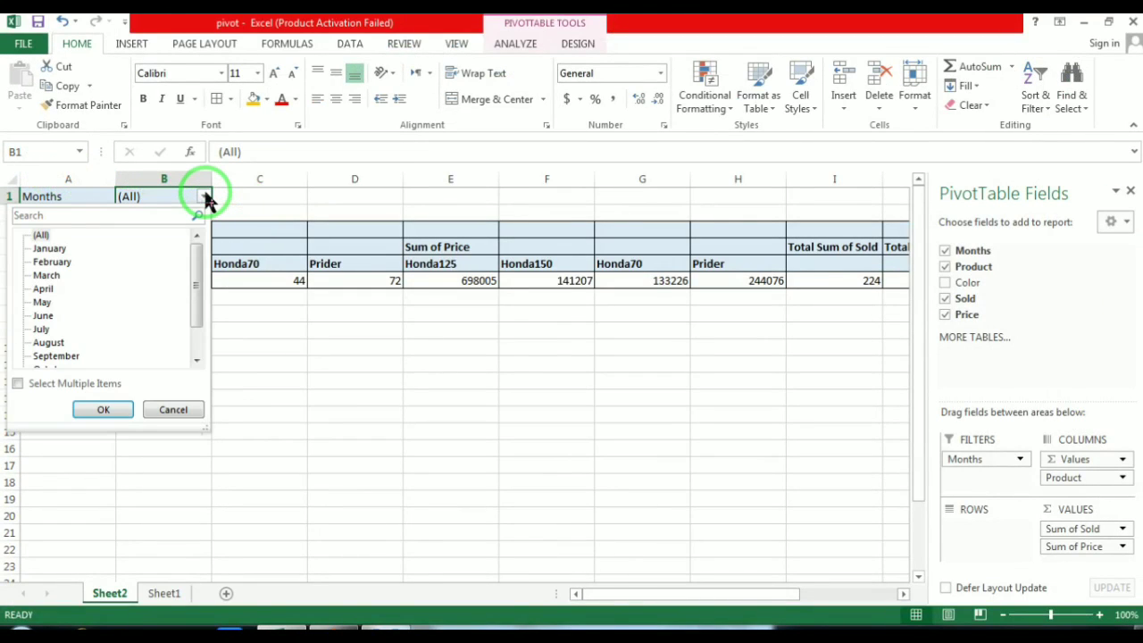
pyautogui.click(45, 251)
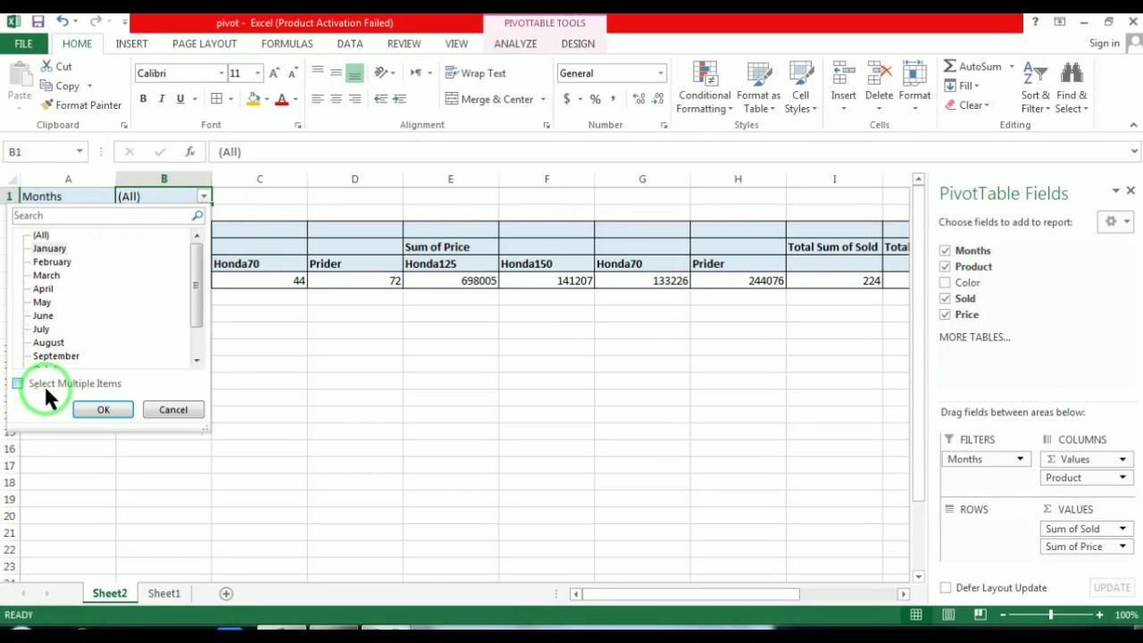
pyautogui.click(16, 385)
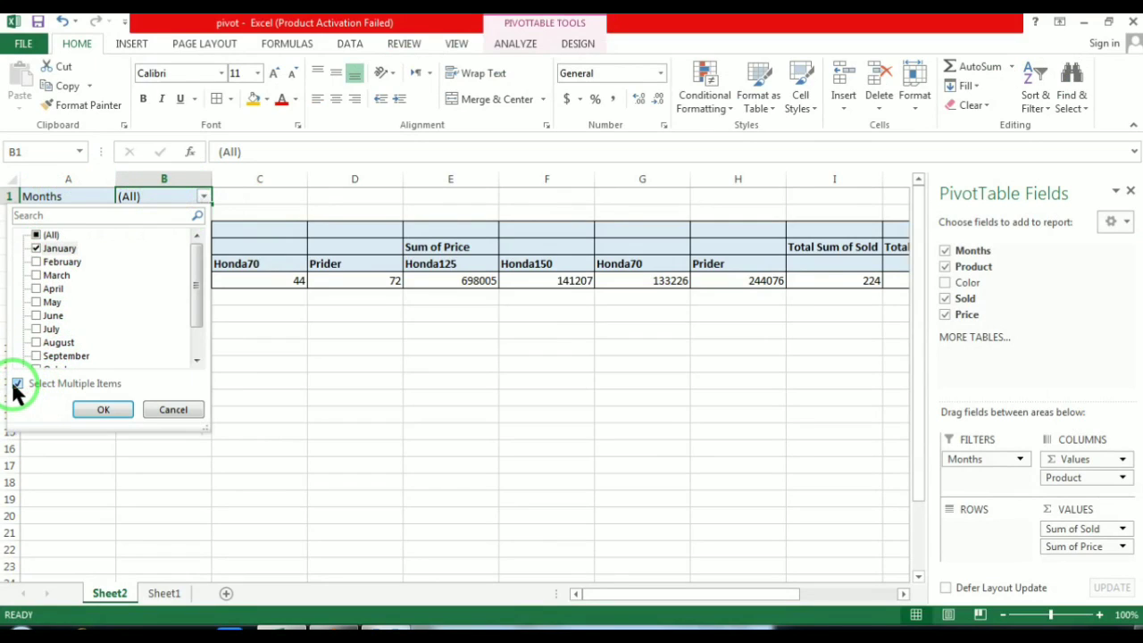
pyautogui.click(36, 276)
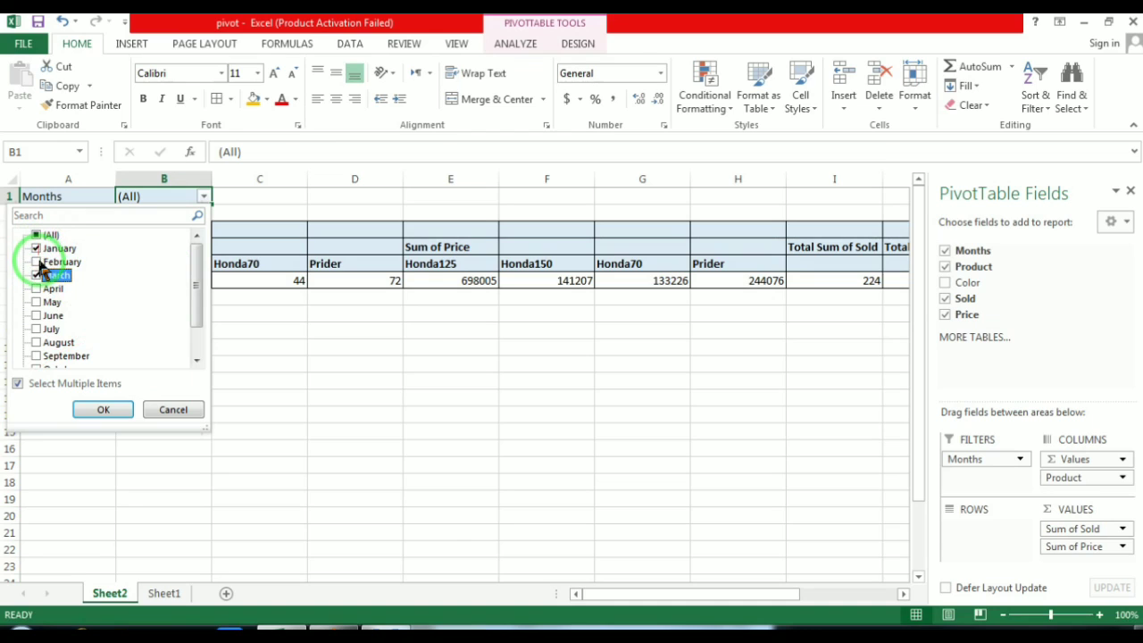
pyautogui.click(104, 410)
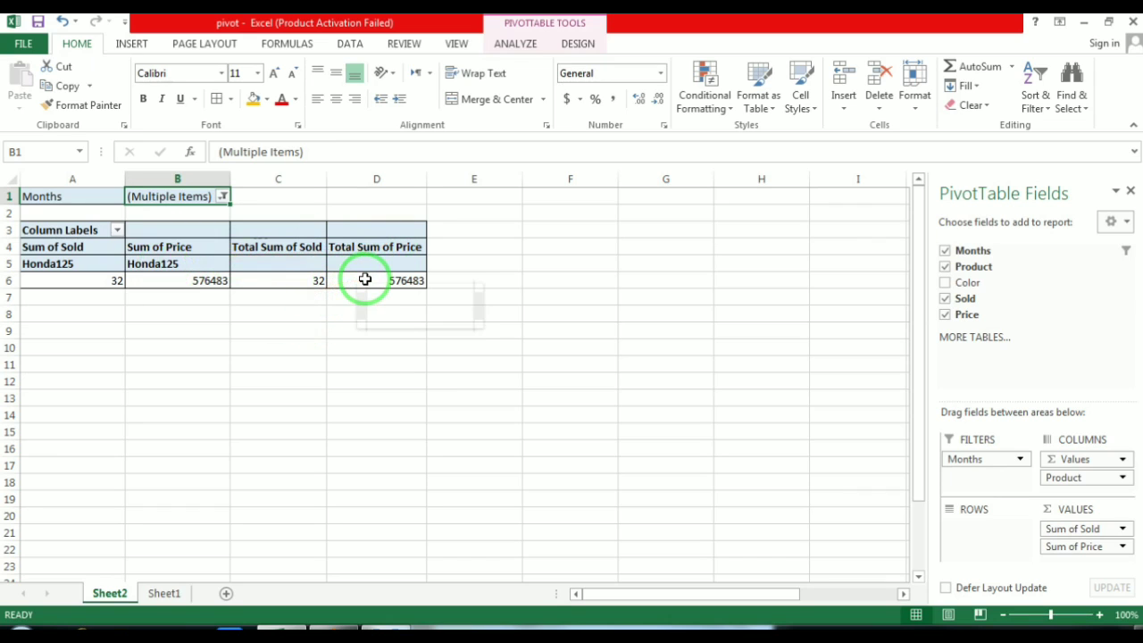
# Reset the Months report filter to include all months.
pyautogui.moveTo(366, 280); pyautogui.dragTo(224, 196)
pyautogui.click(222, 196)
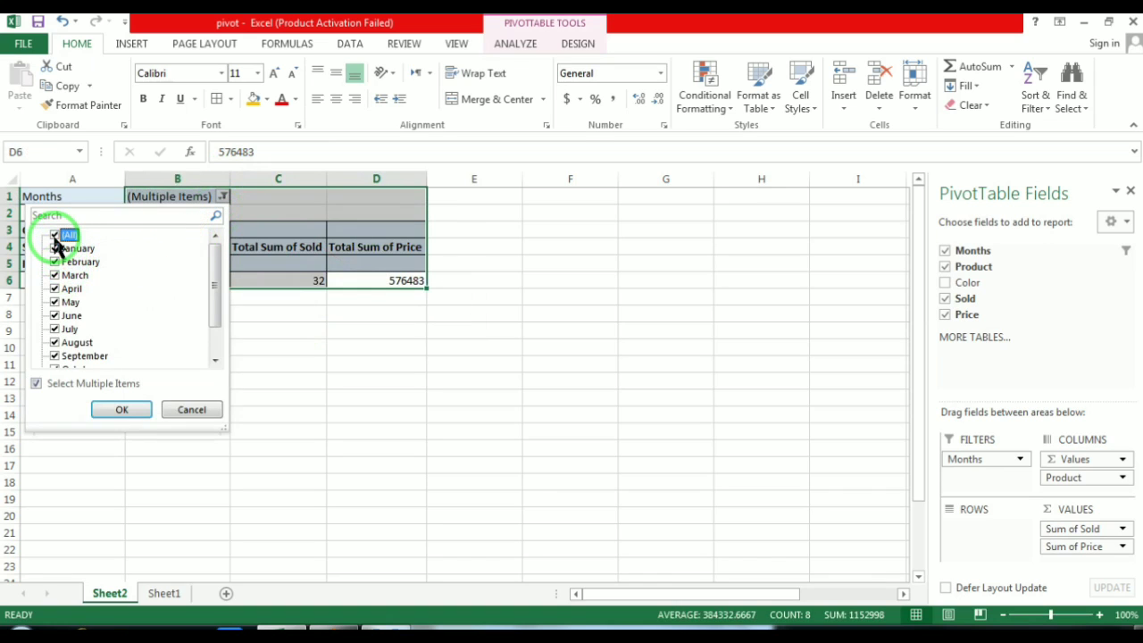
pyautogui.click(121, 409)
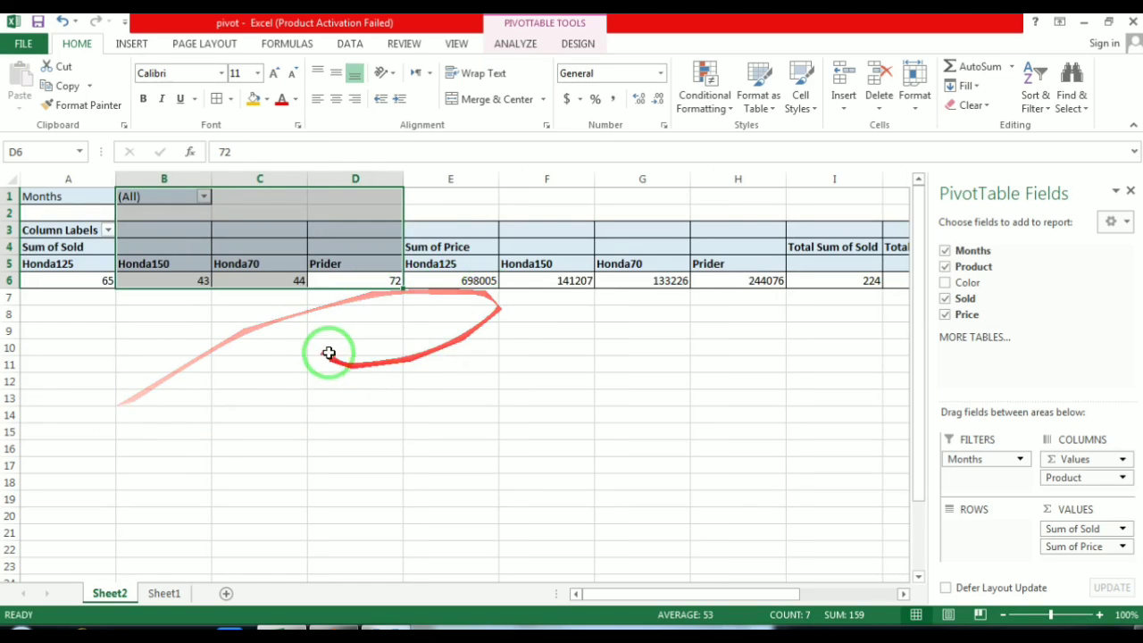
pyautogui.click(381, 399)
pyautogui.click(205, 197)
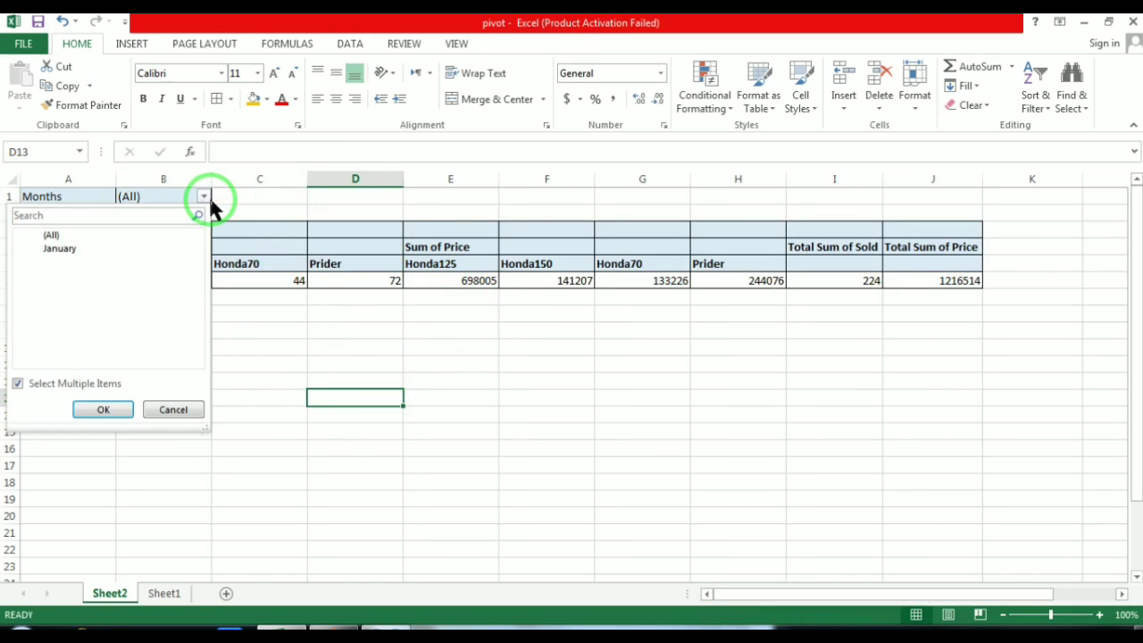
pyautogui.click(211, 202)
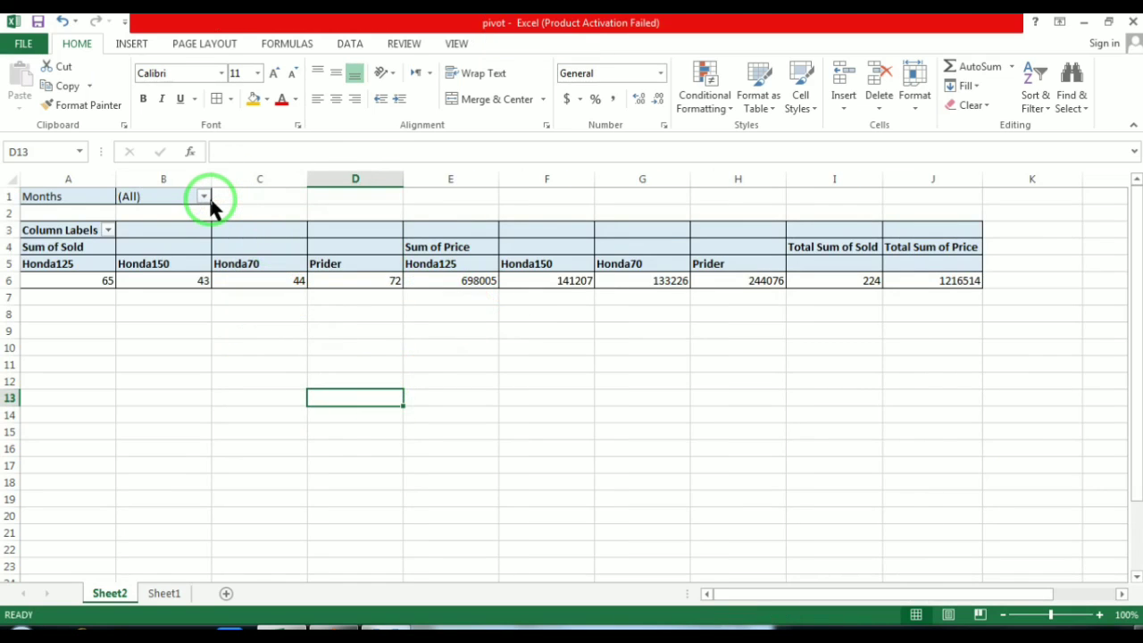
# Remove the Months field from the PivotTable's filters area.
pyautogui.click(389, 299)
pyautogui.click(365, 279)
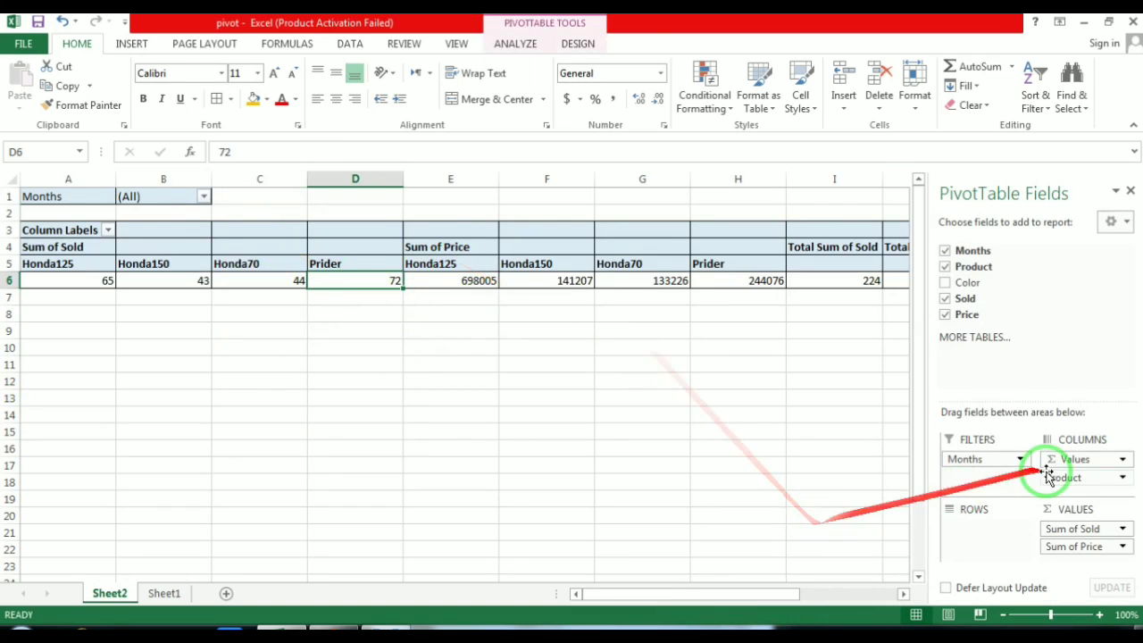
pyautogui.click(994, 465)
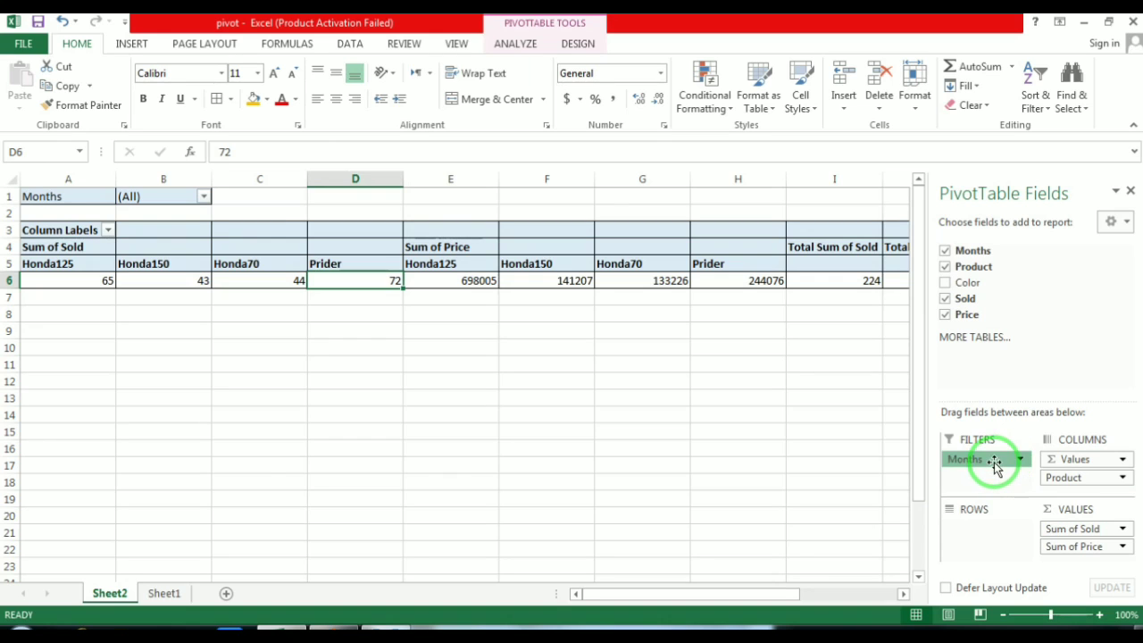
pyautogui.moveTo(994, 465); pyautogui.dragTo(983, 253)
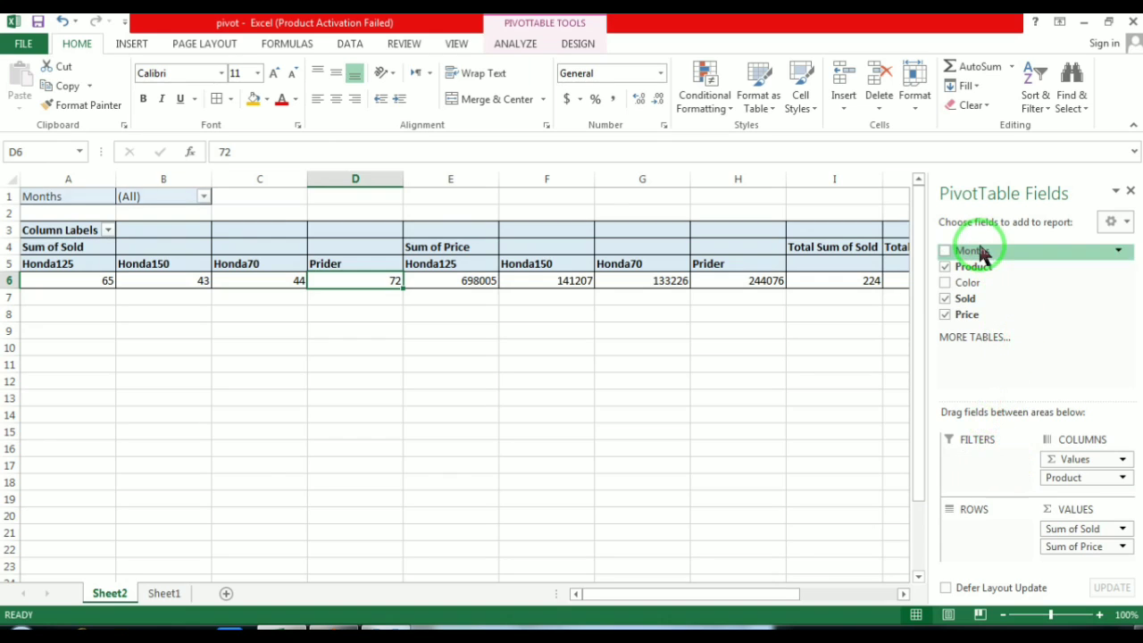
pyautogui.click(771, 394)
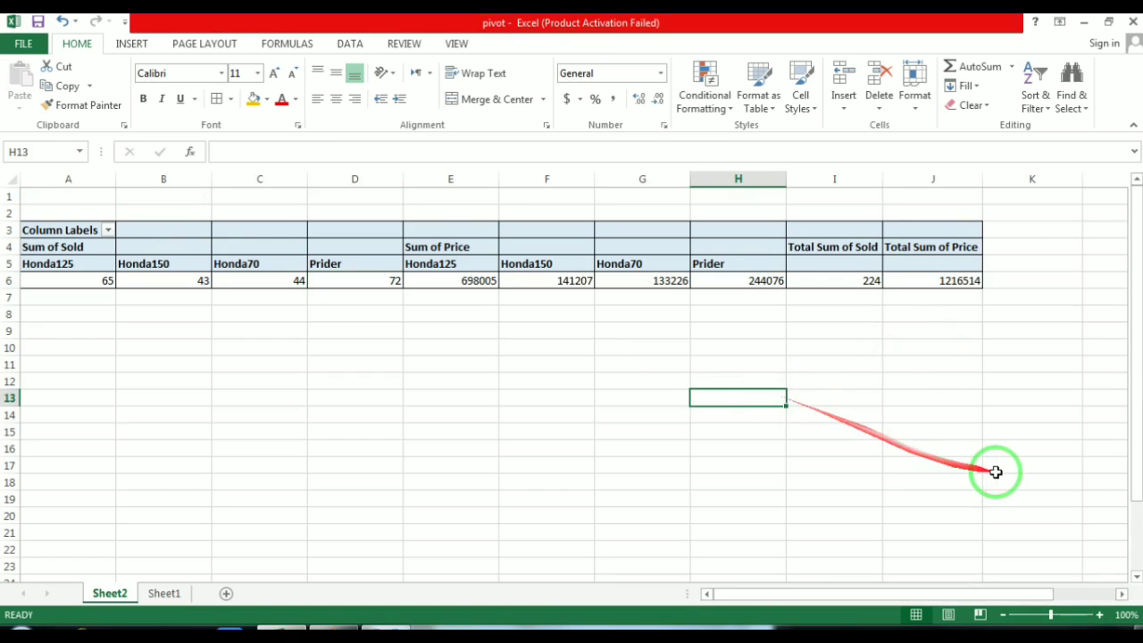
# Check the product filter options under Column Labels, keeping every product selected.
pyautogui.click(171, 248)
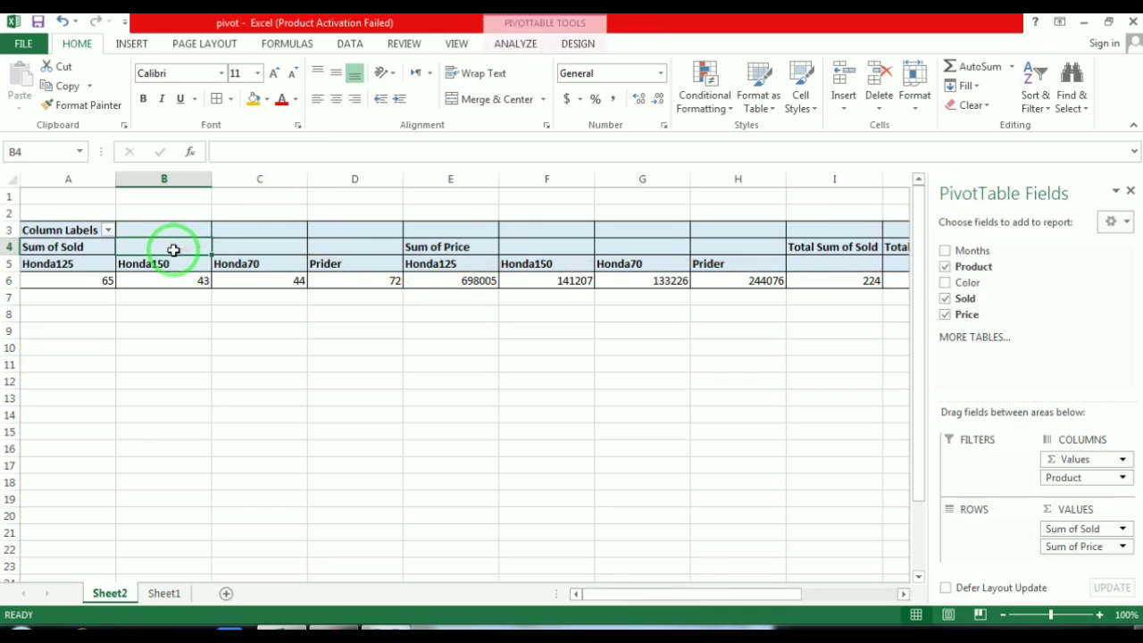
pyautogui.click(107, 231)
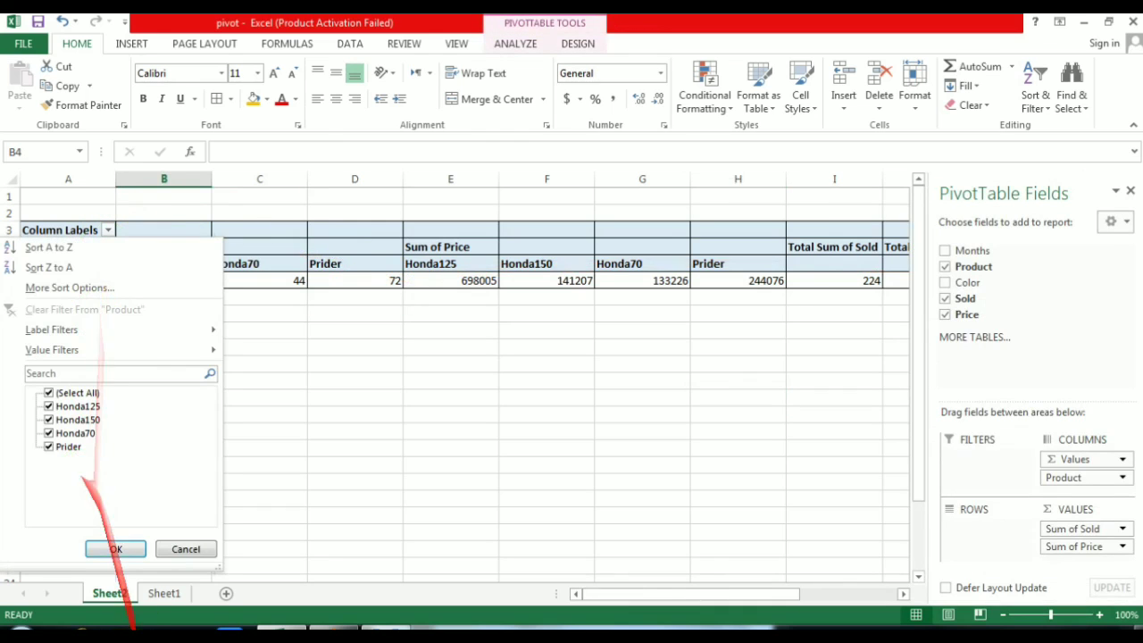
pyautogui.click(112, 550)
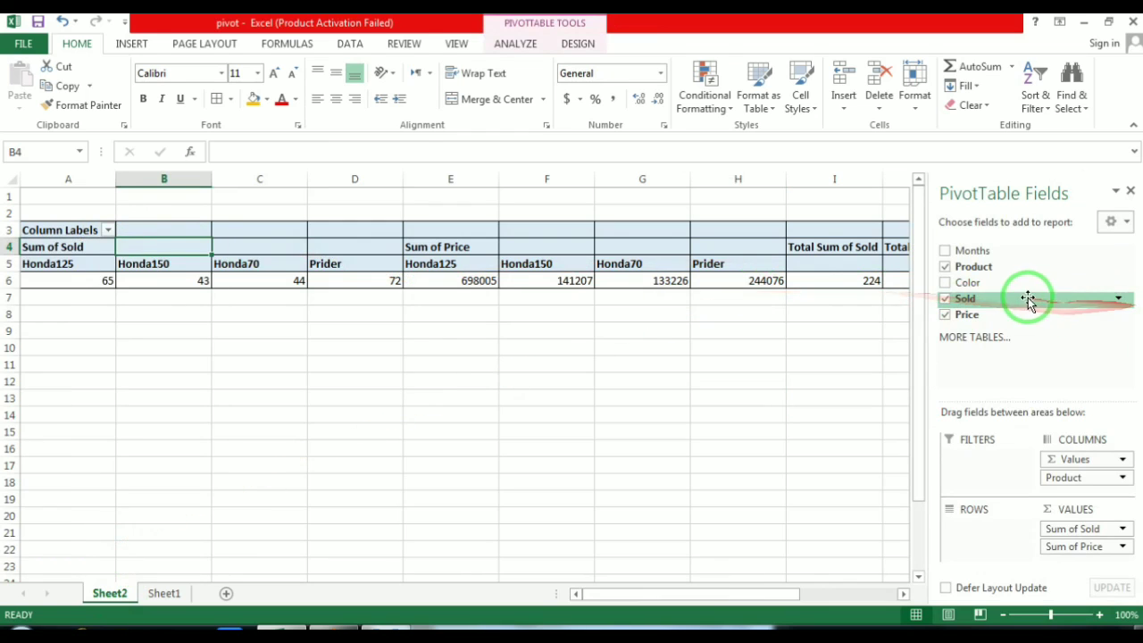
# Clear the PivotTable by removing the Price, Sold and Product fields from the report.
pyautogui.click(945, 314)
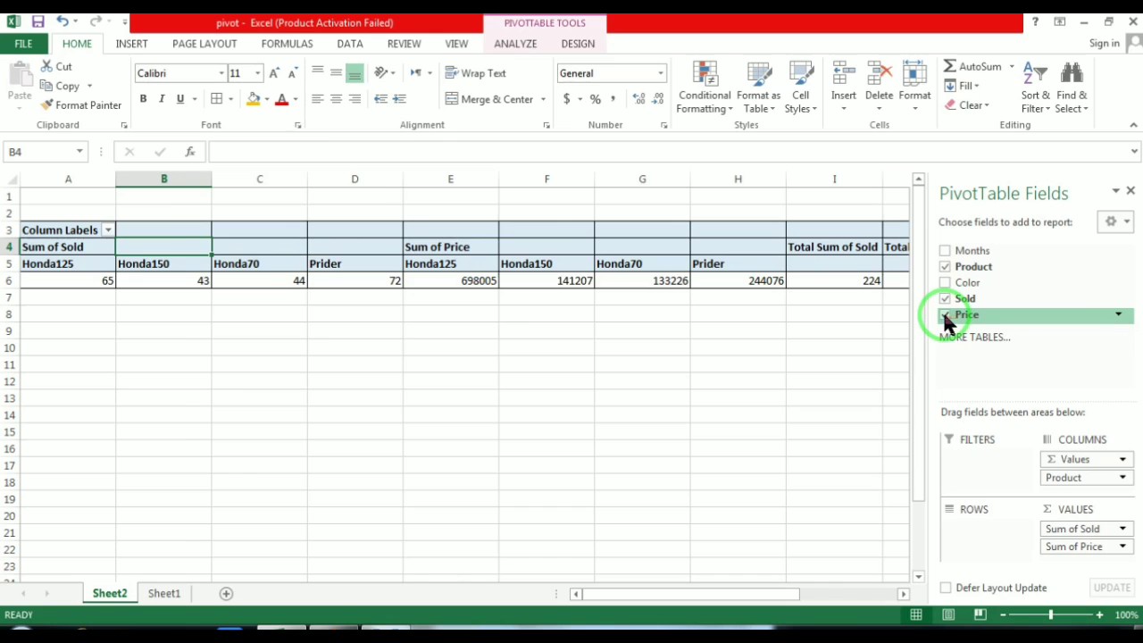
pyautogui.click(945, 299)
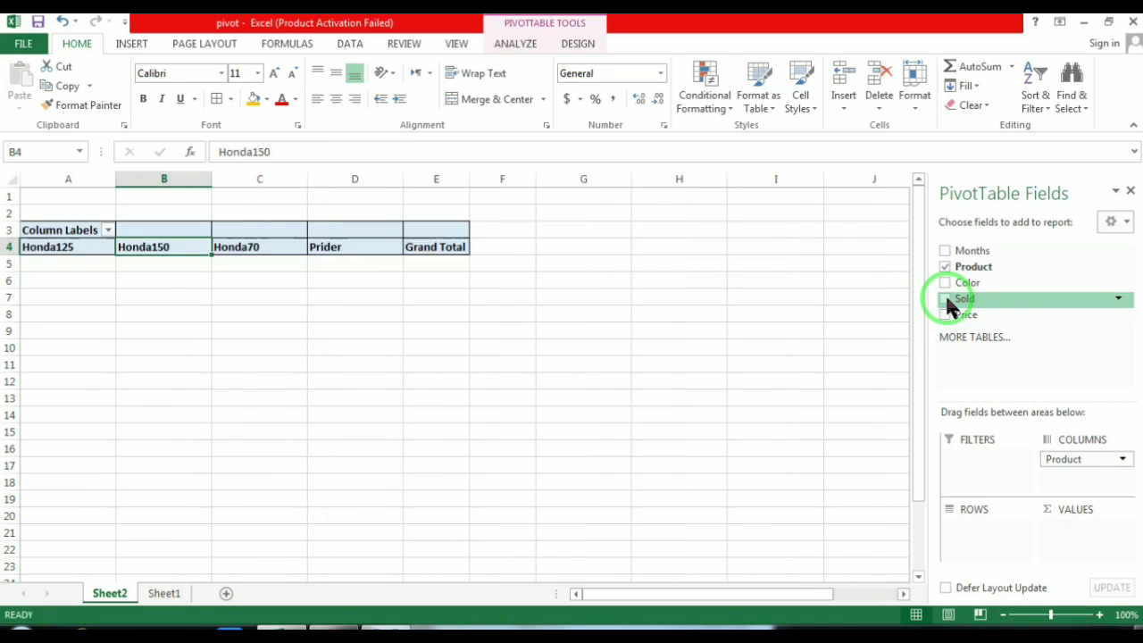
pyautogui.click(945, 267)
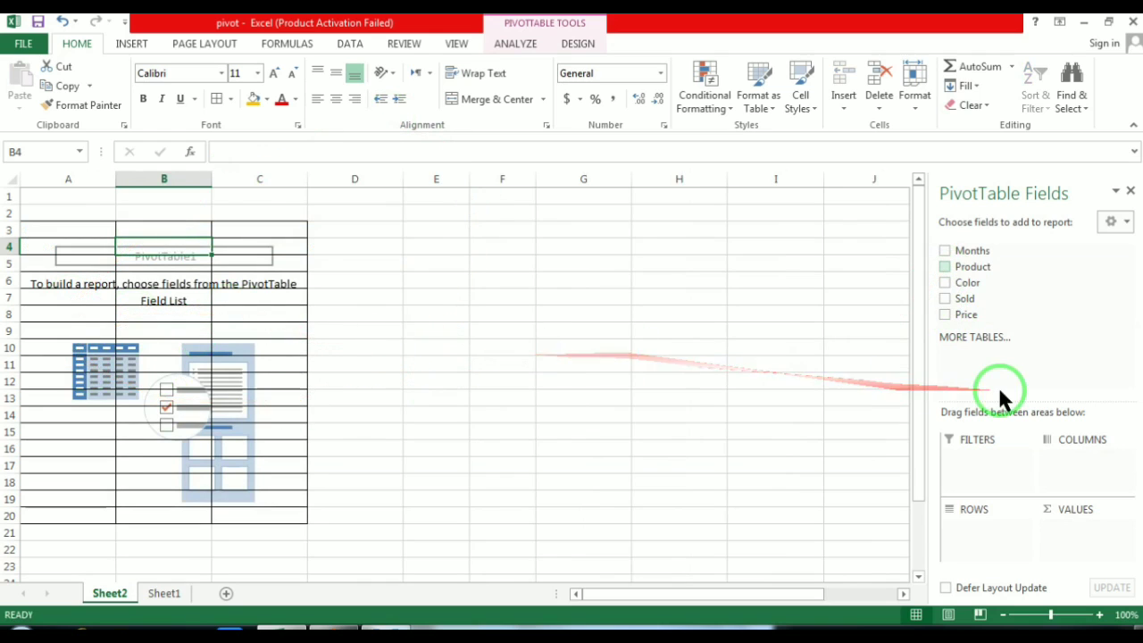
# Rebuild the PivotTable layout with Months in the columns area and Product in the rows area.
pyautogui.click(944, 251)
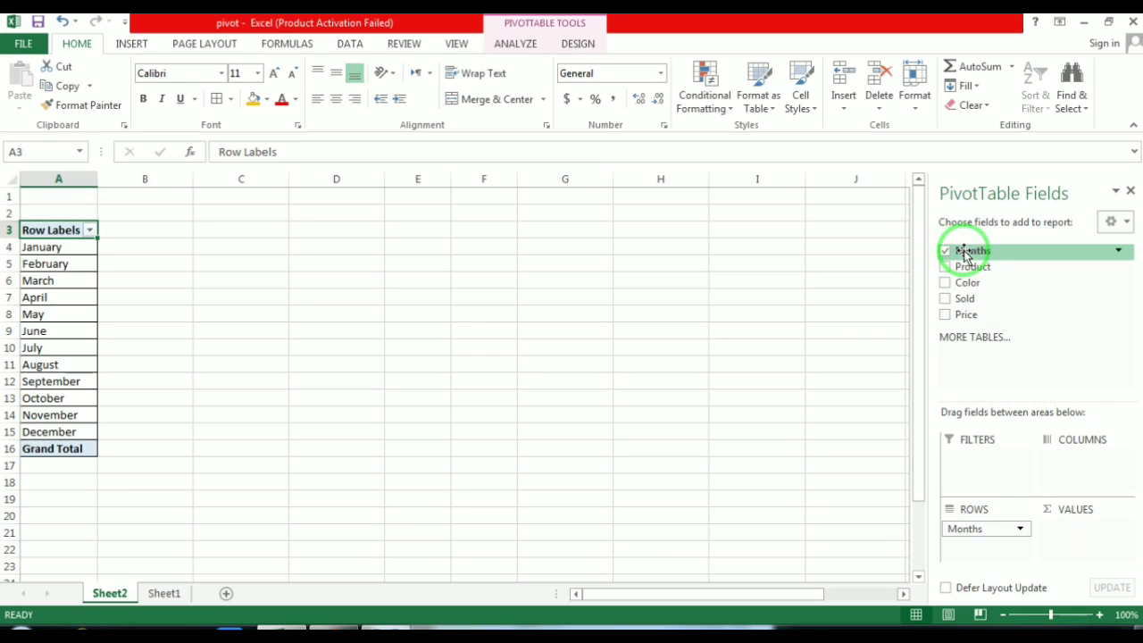
pyautogui.moveTo(964, 255); pyautogui.dragTo(1059, 456)
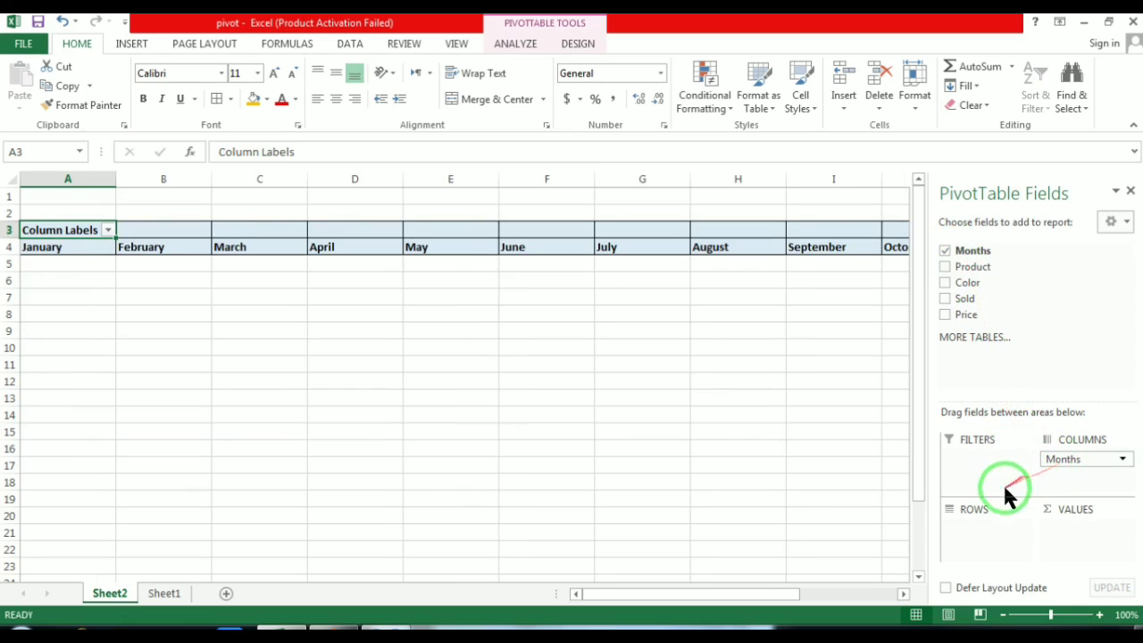
pyautogui.moveTo(966, 267); pyautogui.dragTo(966, 528)
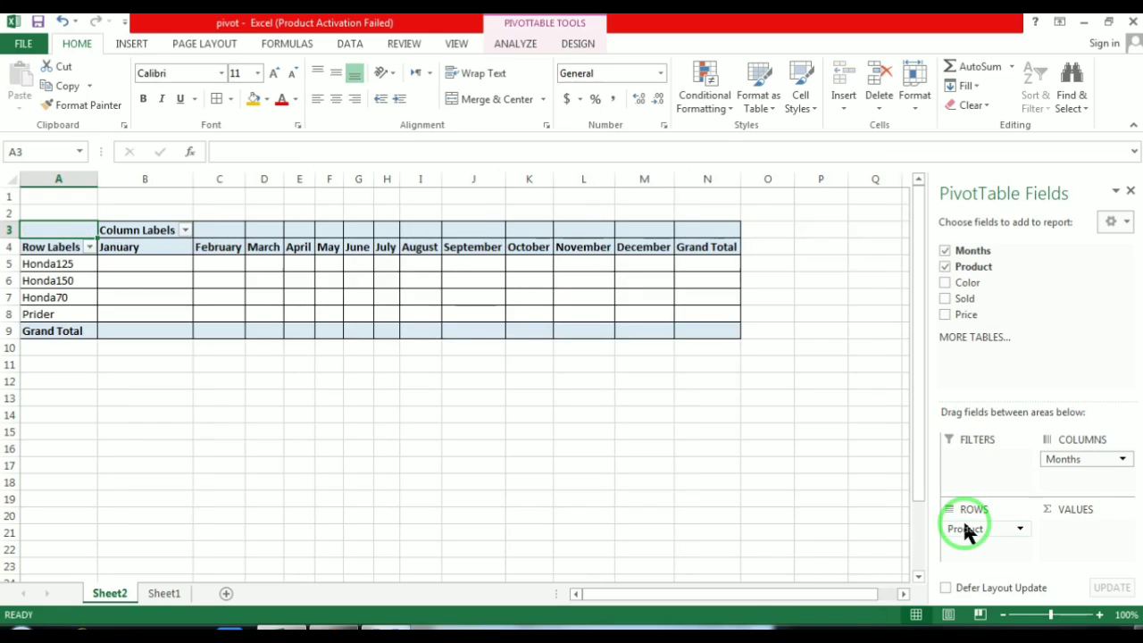
# Add the Sold field to the PivotTable's values area to sum sales by product and month.
pyautogui.click(60, 264)
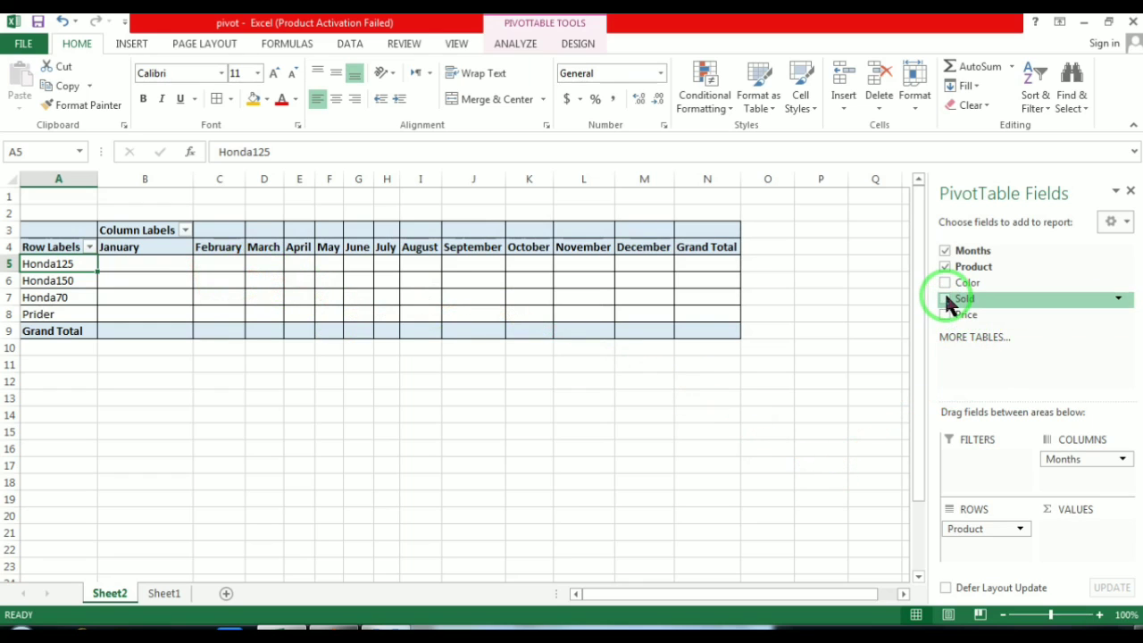
pyautogui.moveTo(947, 301); pyautogui.dragTo(1065, 526)
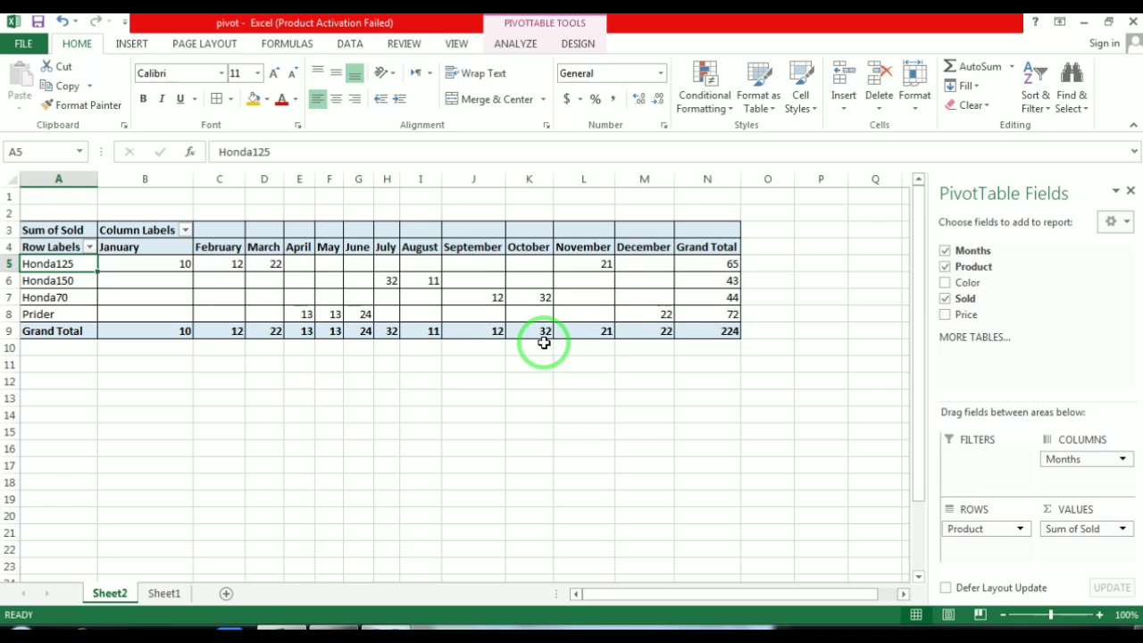
pyautogui.click(1123, 530)
pyautogui.click(1123, 529)
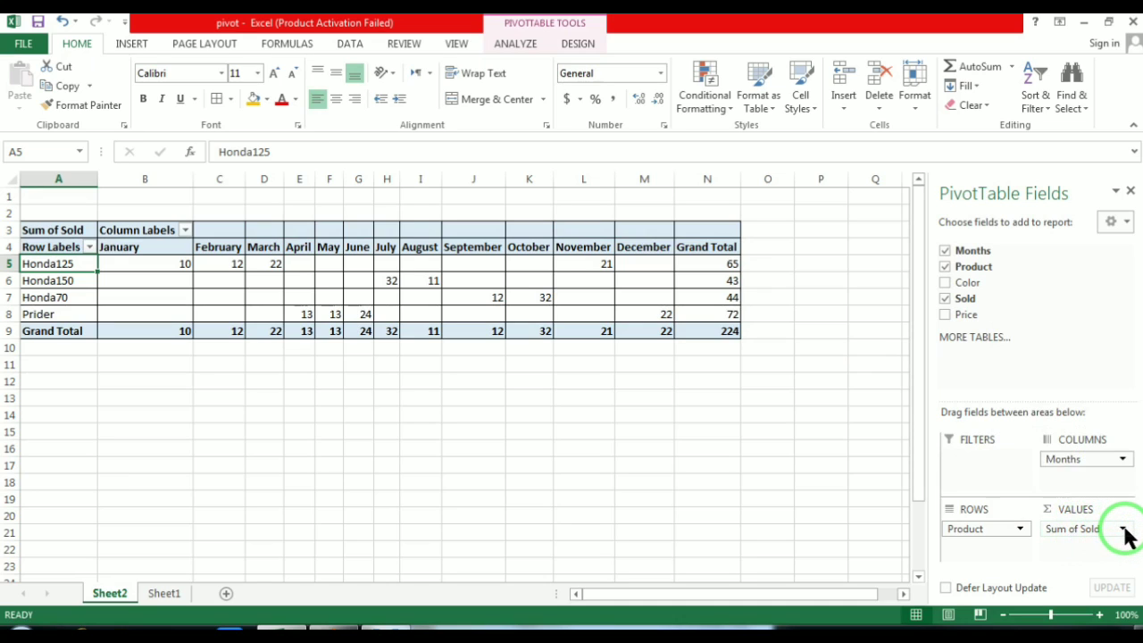
# Change the Sold value field to summarize by Count and check the Grand Total for Honda125.
pyautogui.click(1123, 530)
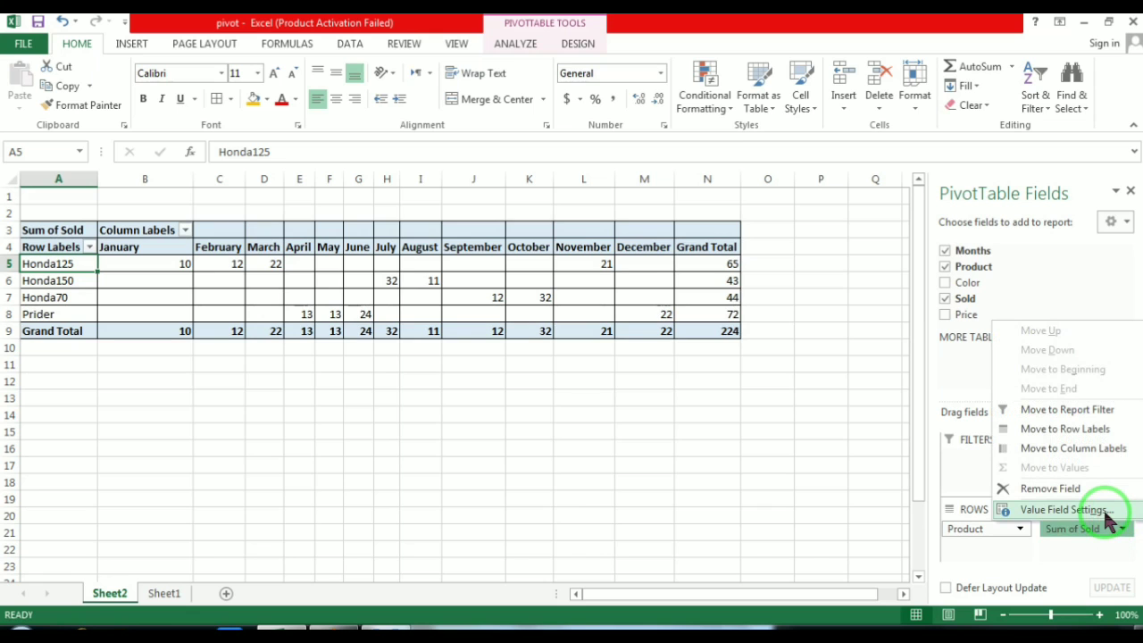
pyautogui.click(1107, 511)
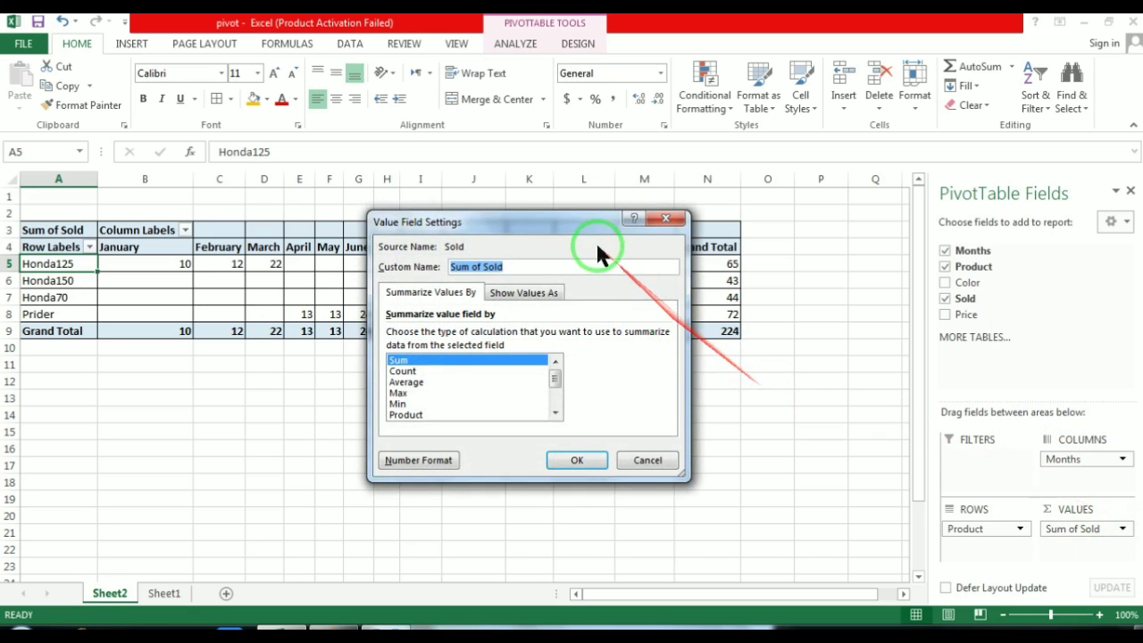
pyautogui.click(575, 228)
pyautogui.moveTo(578, 228); pyautogui.dragTo(642, 228)
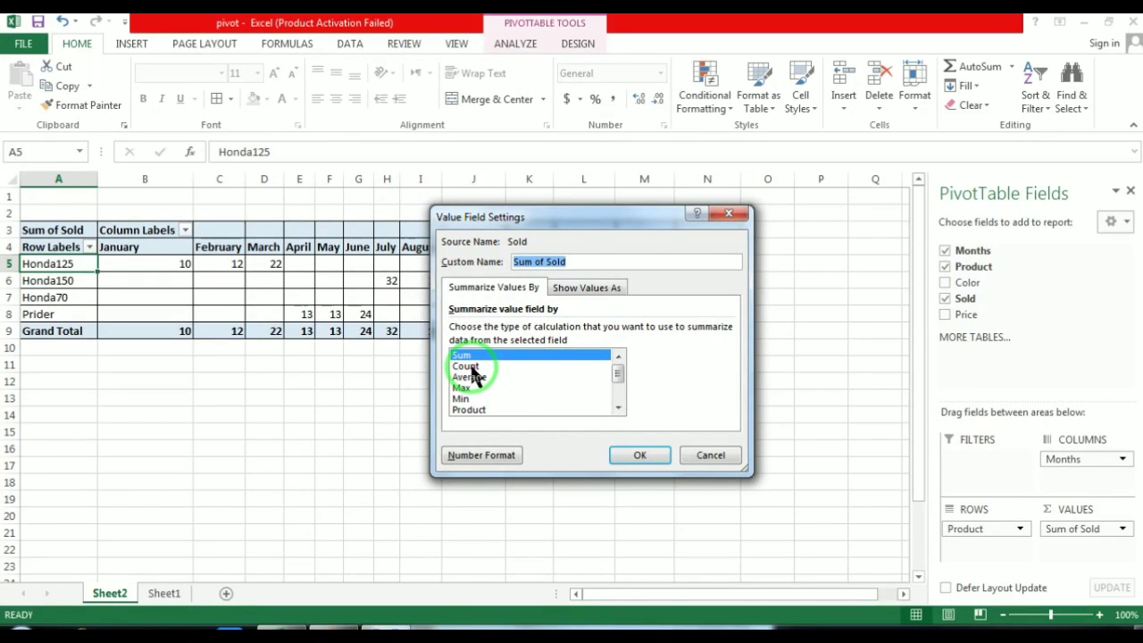
pyautogui.click(473, 369)
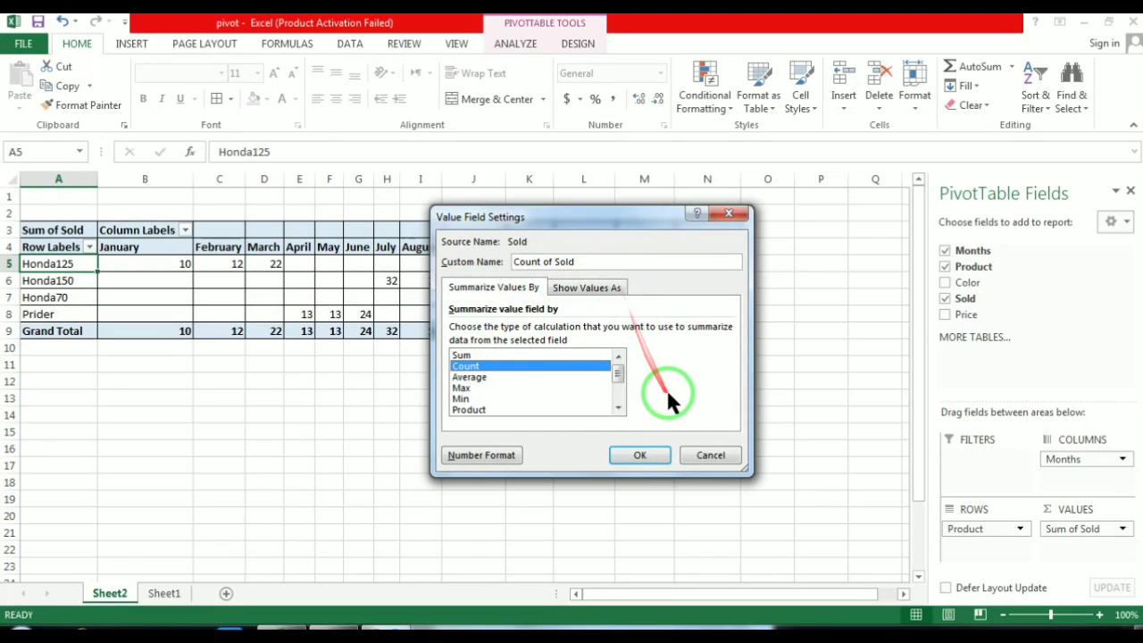
pyautogui.click(652, 455)
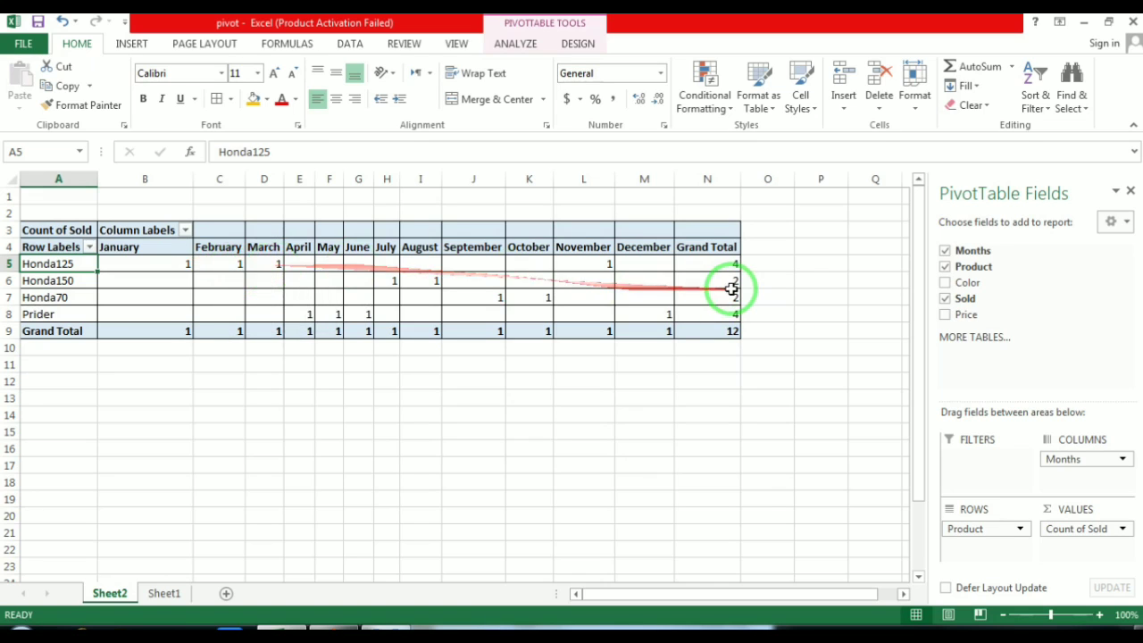
pyautogui.moveTo(728, 267)
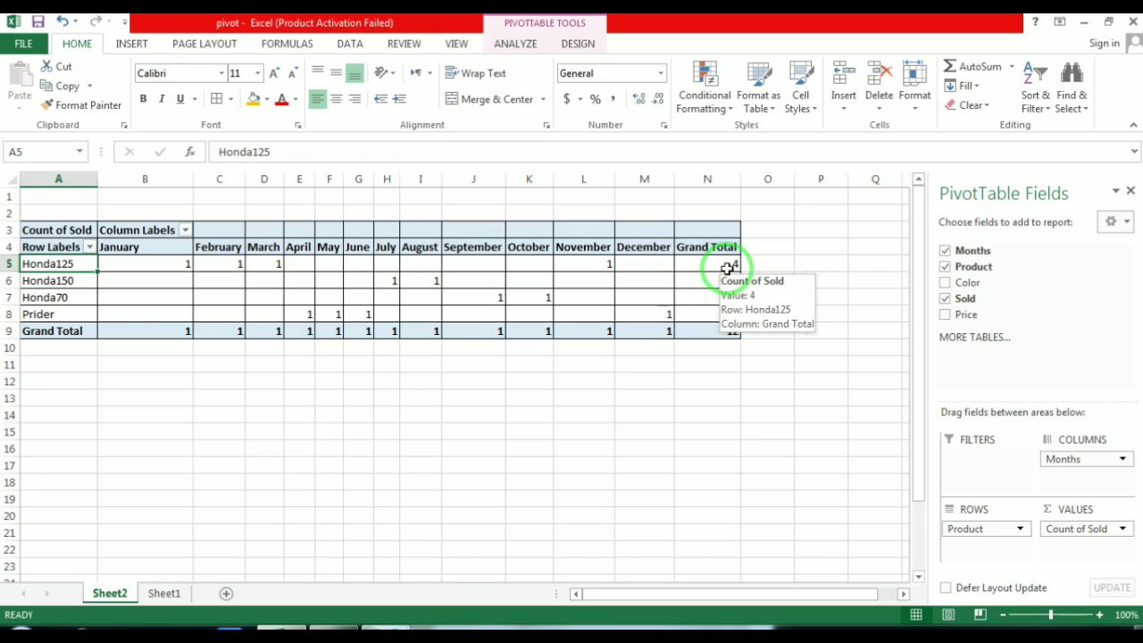
# Set the Sold value field back to summarizing by Sum.
pyautogui.click(1124, 530)
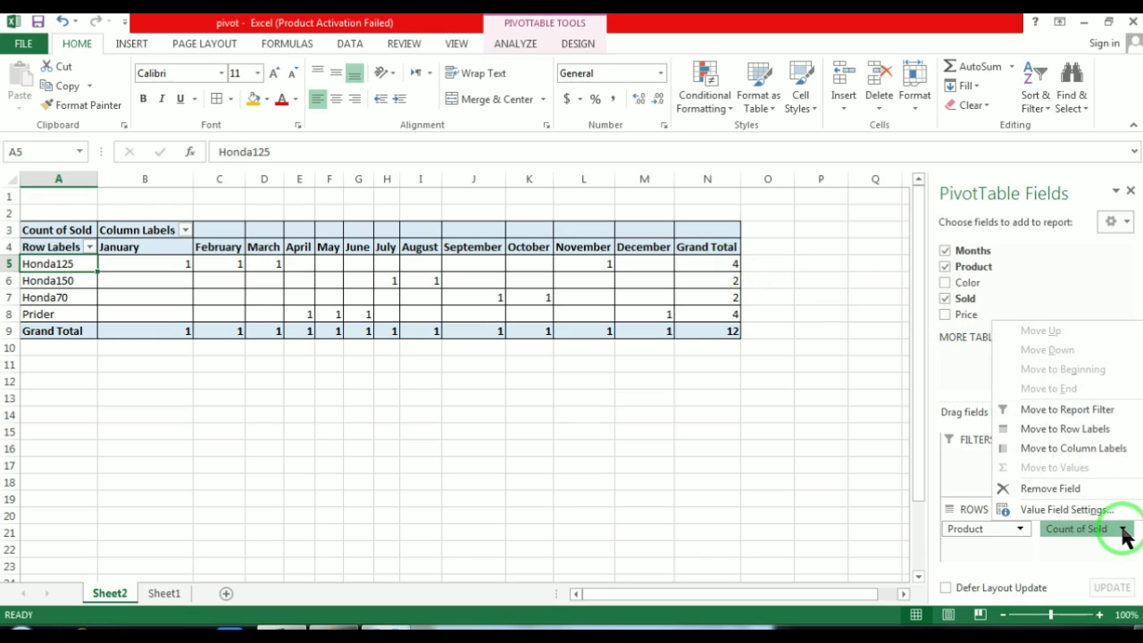
pyautogui.click(1080, 509)
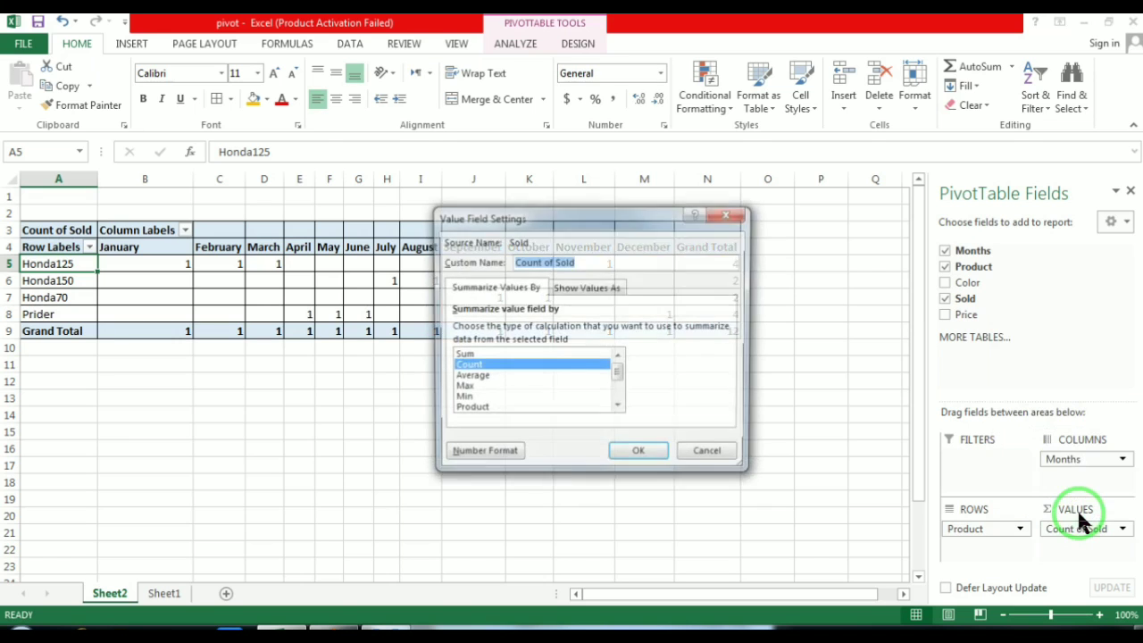
pyautogui.click(466, 388)
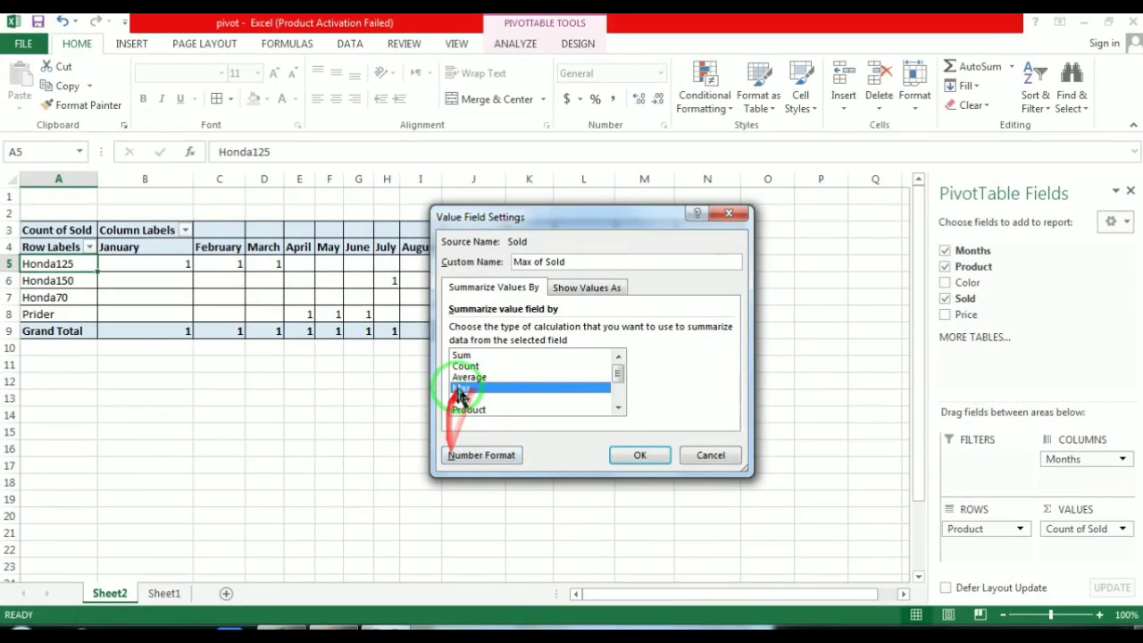
pyautogui.click(482, 333)
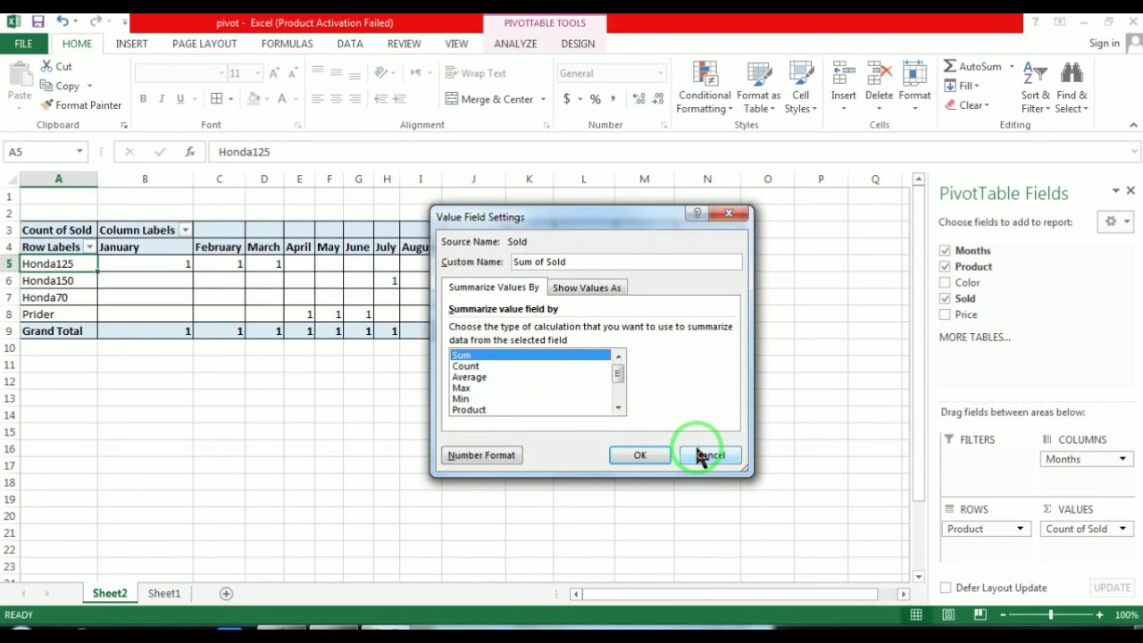
pyautogui.click(635, 453)
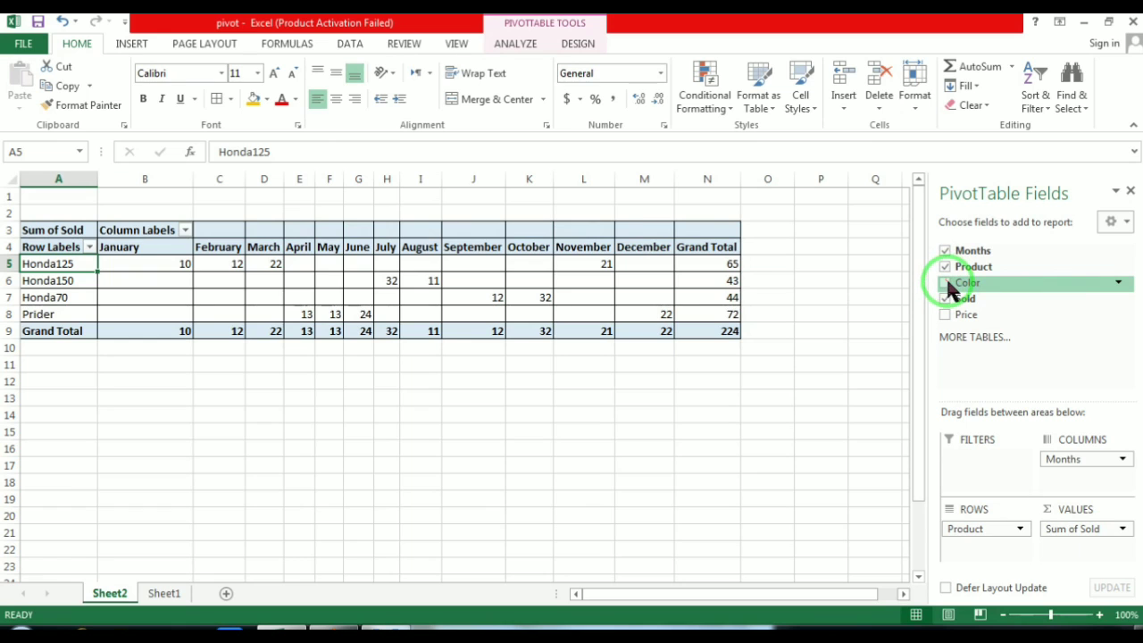
# Add the Color field to the rows area under Product, and move it to the columns area under Months.
pyautogui.moveTo(949, 286); pyautogui.dragTo(973, 547)
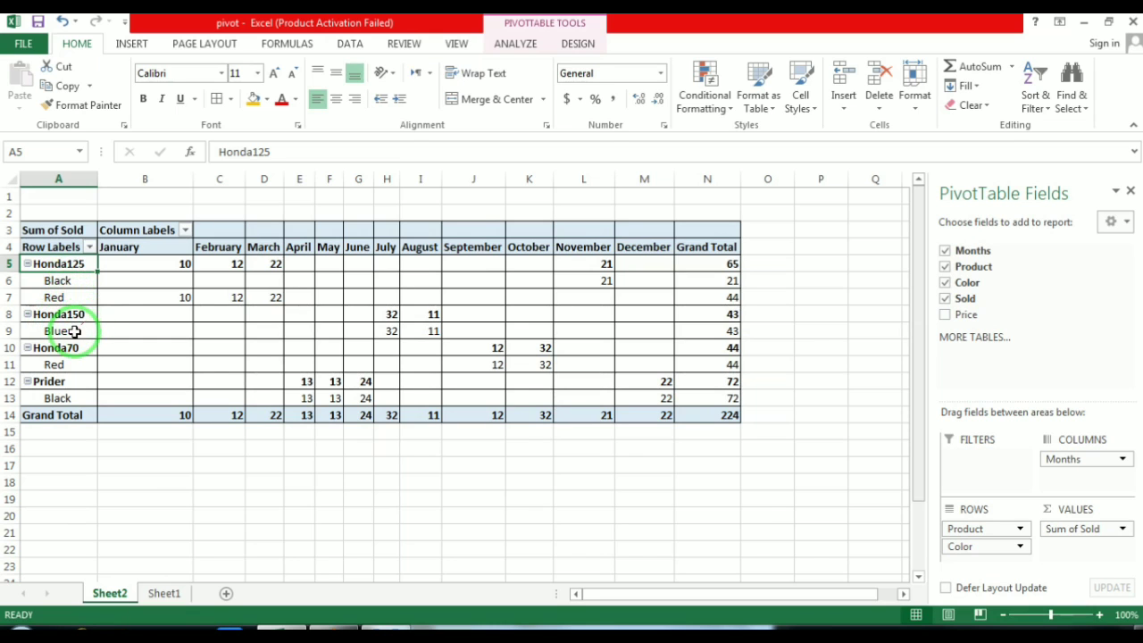
pyautogui.click(166, 595)
pyautogui.click(112, 594)
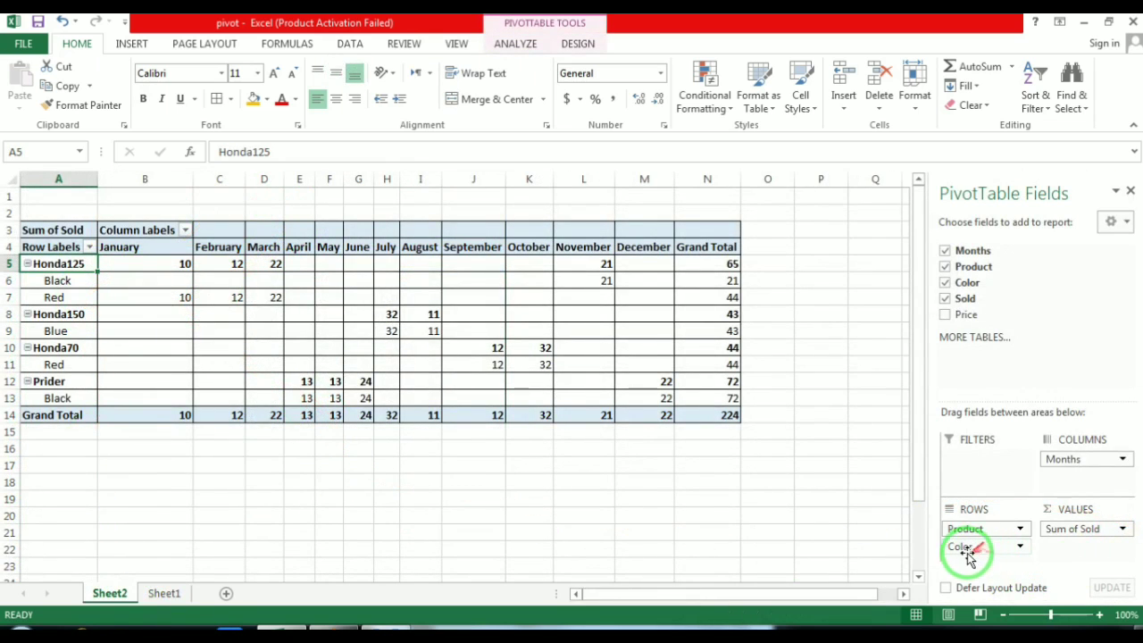
pyautogui.moveTo(964, 553); pyautogui.dragTo(1061, 476)
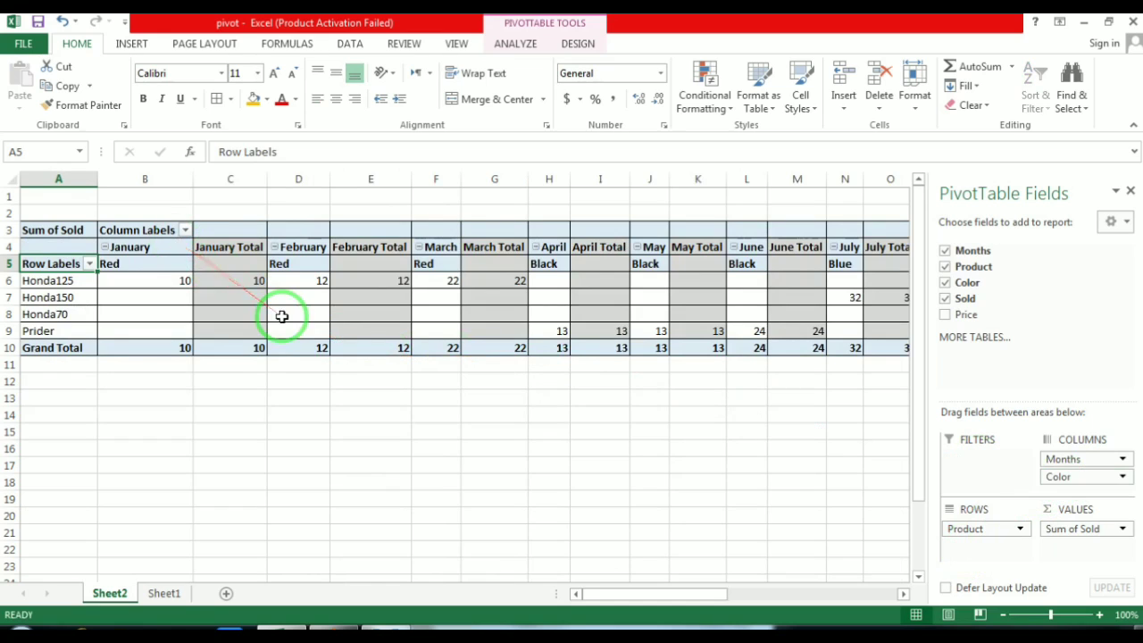
# Examine the color labels under the January, February, March and April columns of the PivotTable.
pyautogui.click(284, 264)
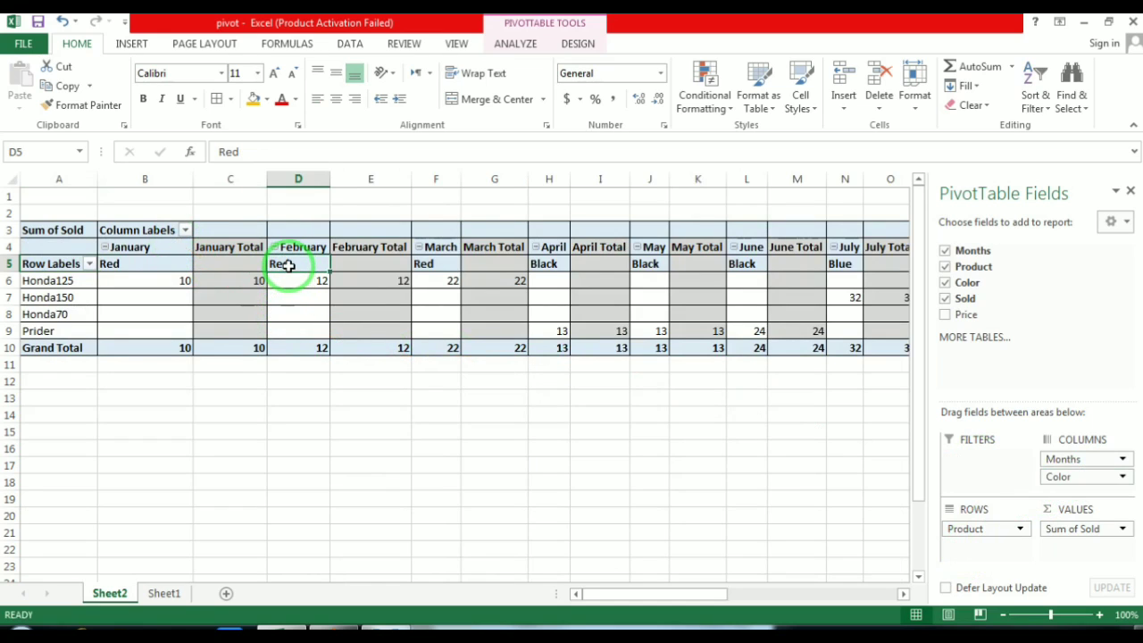
pyautogui.click(157, 264)
pyautogui.click(430, 264)
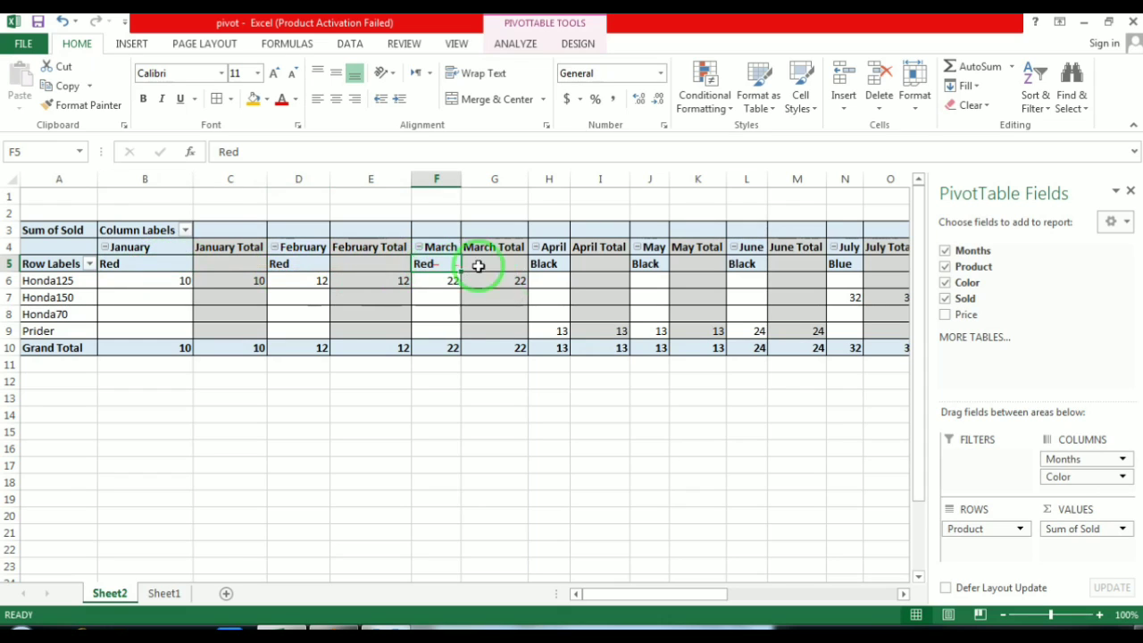
pyautogui.click(553, 268)
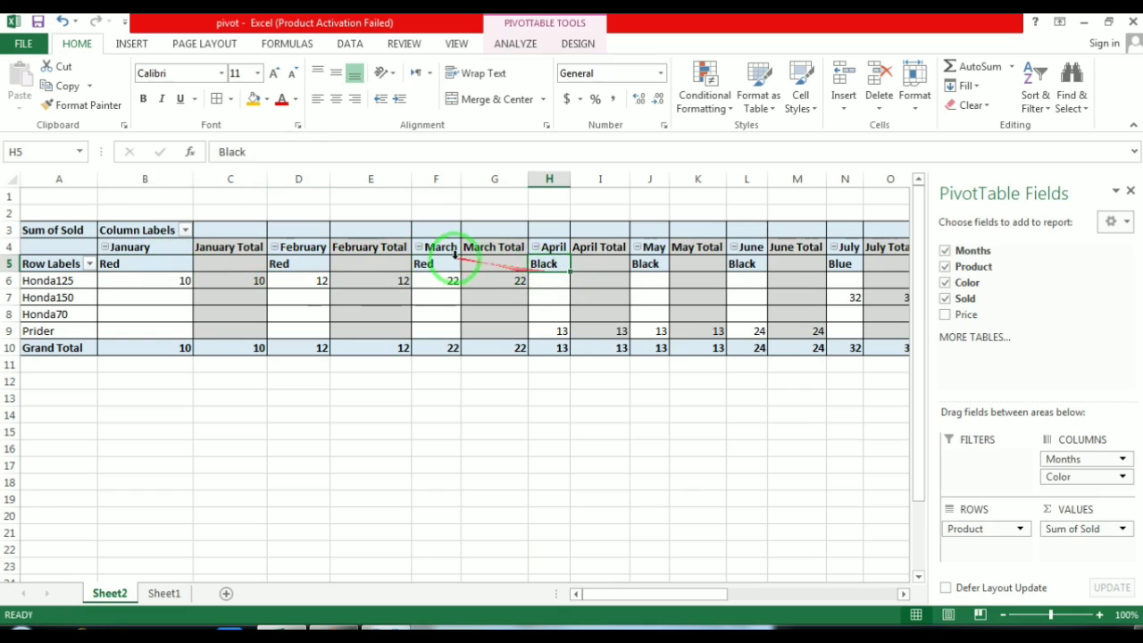
pyautogui.click(426, 248)
pyautogui.click(428, 262)
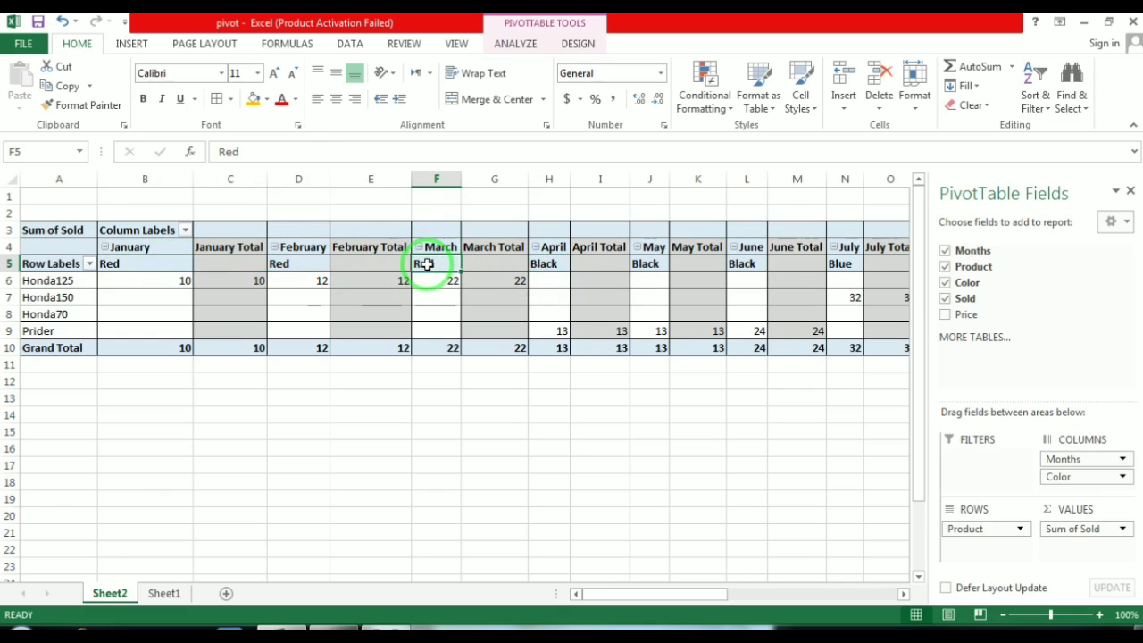
pyautogui.click(311, 247)
pyautogui.click(305, 263)
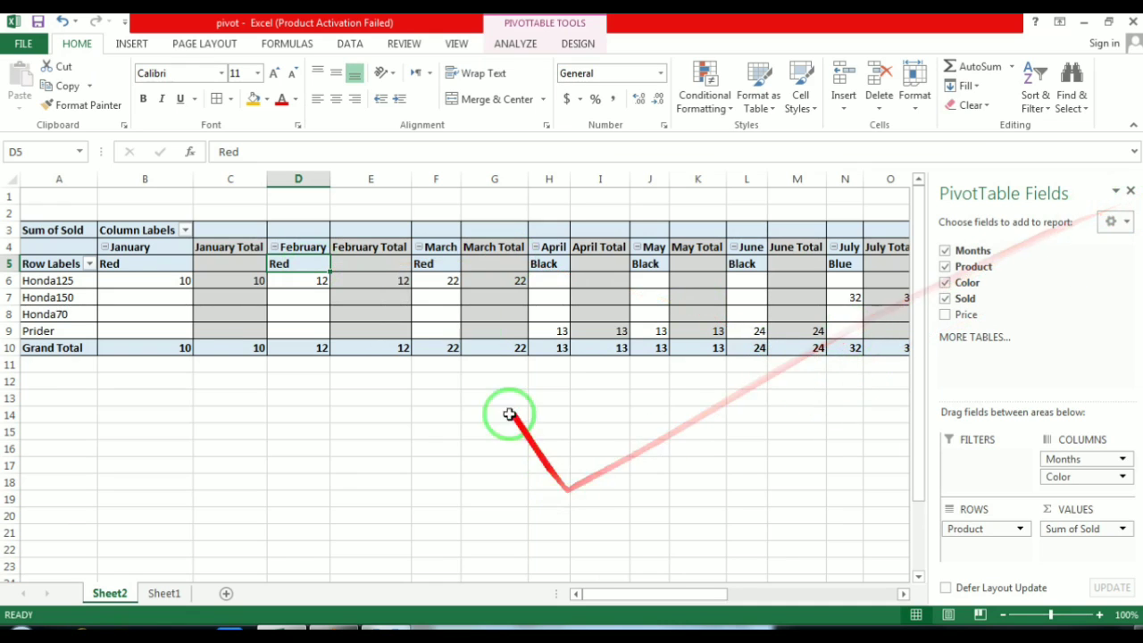
# Show the PivotTable analysis options for the Column Labels header and check the PivotTable name and active field.
pyautogui.click(162, 231)
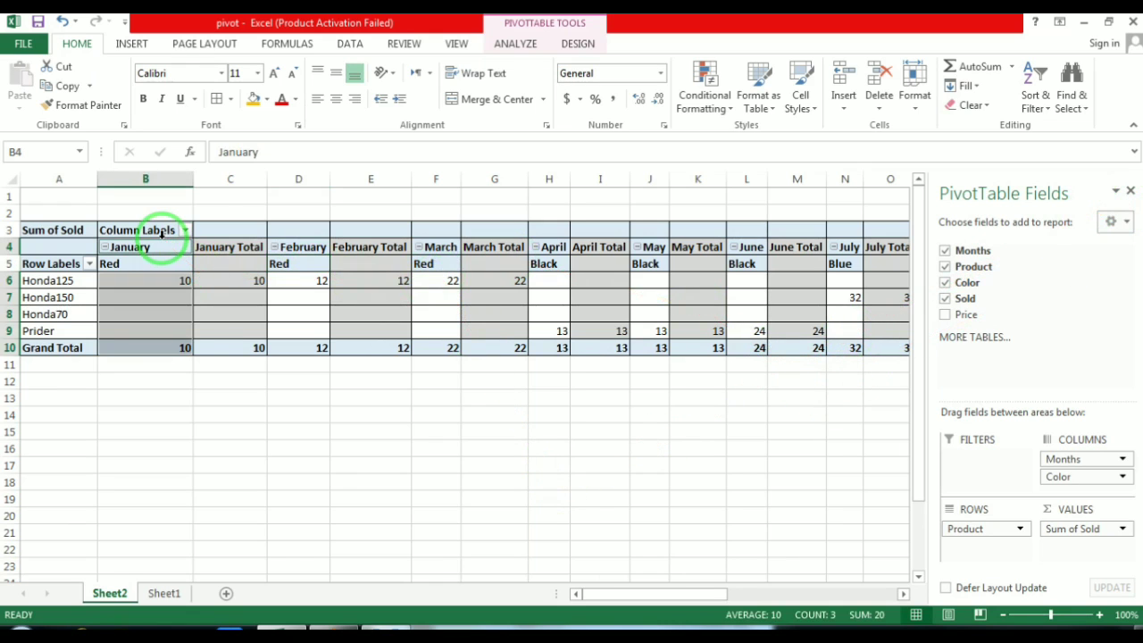
pyautogui.click(522, 45)
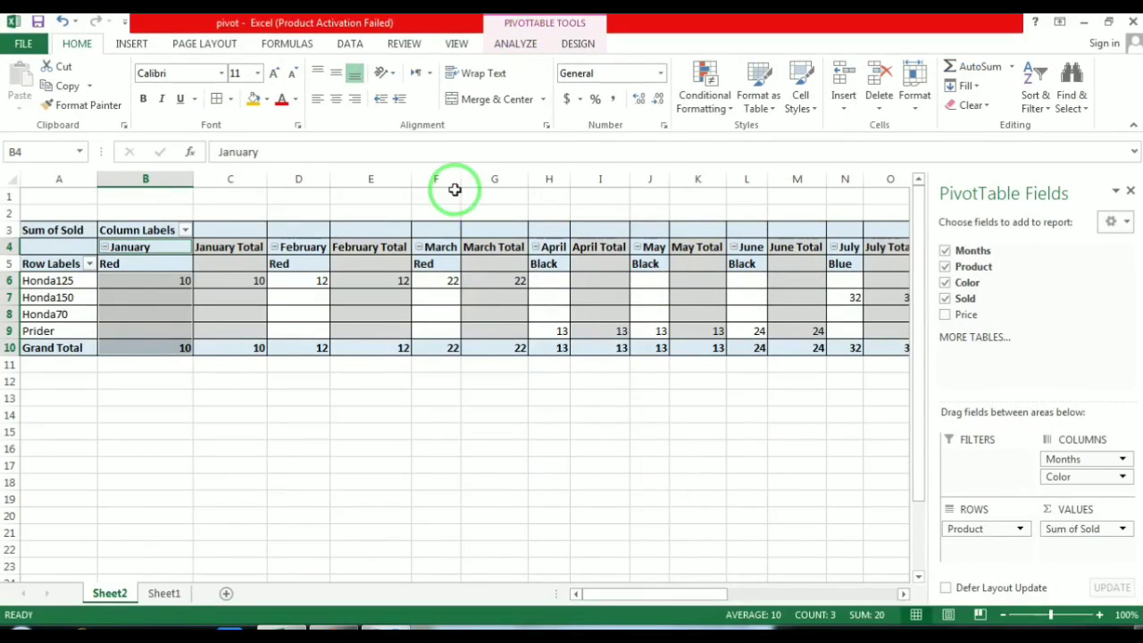
pyautogui.click(358, 446)
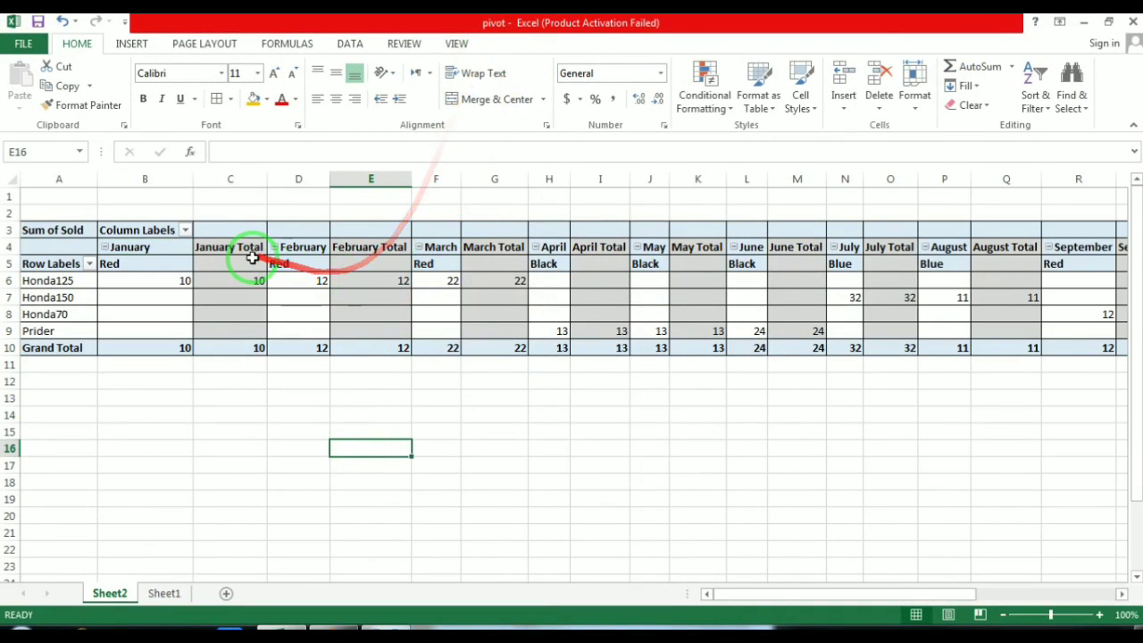
pyautogui.click(162, 230)
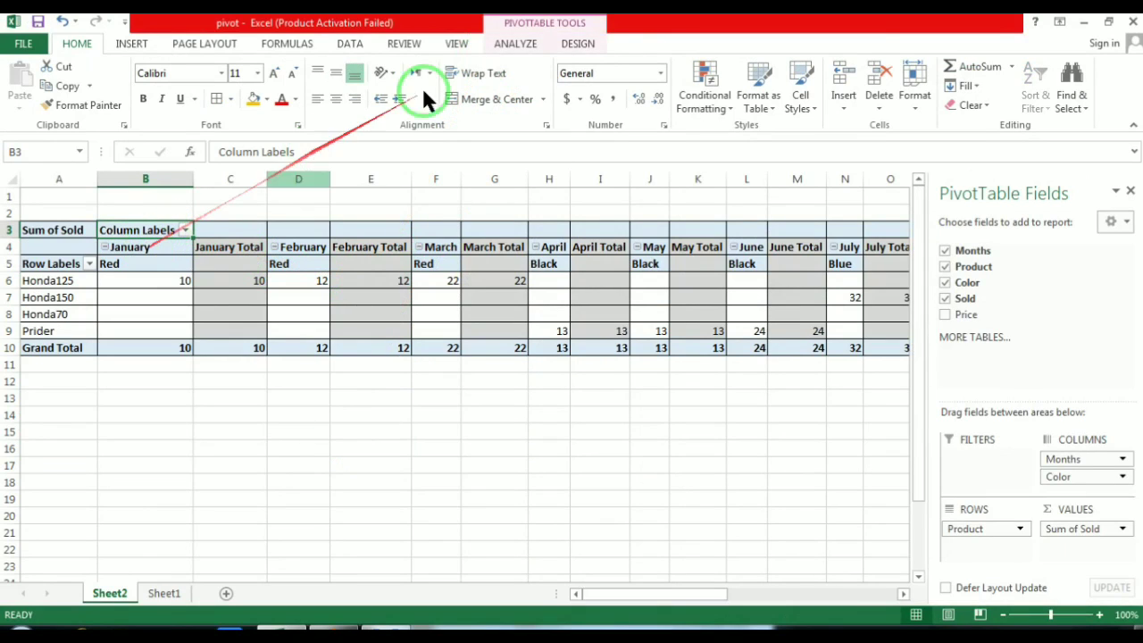
pyautogui.click(521, 42)
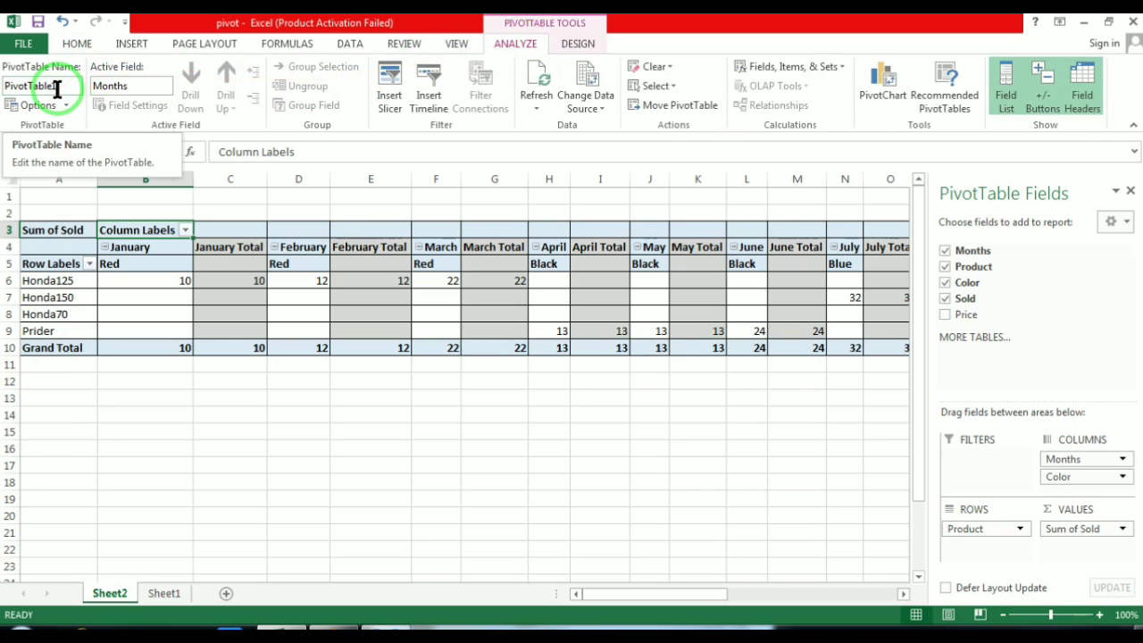
pyautogui.doubleClick(132, 88)
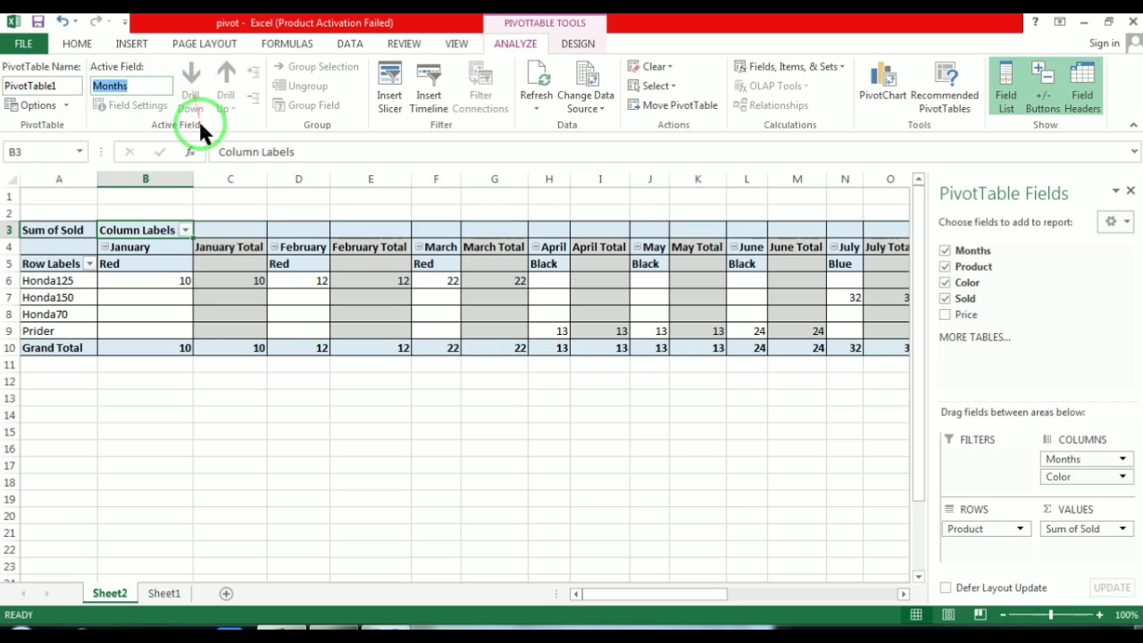
# Group the Honda125, Honda150 and Honda70 row labels together.
pyautogui.click(308, 253)
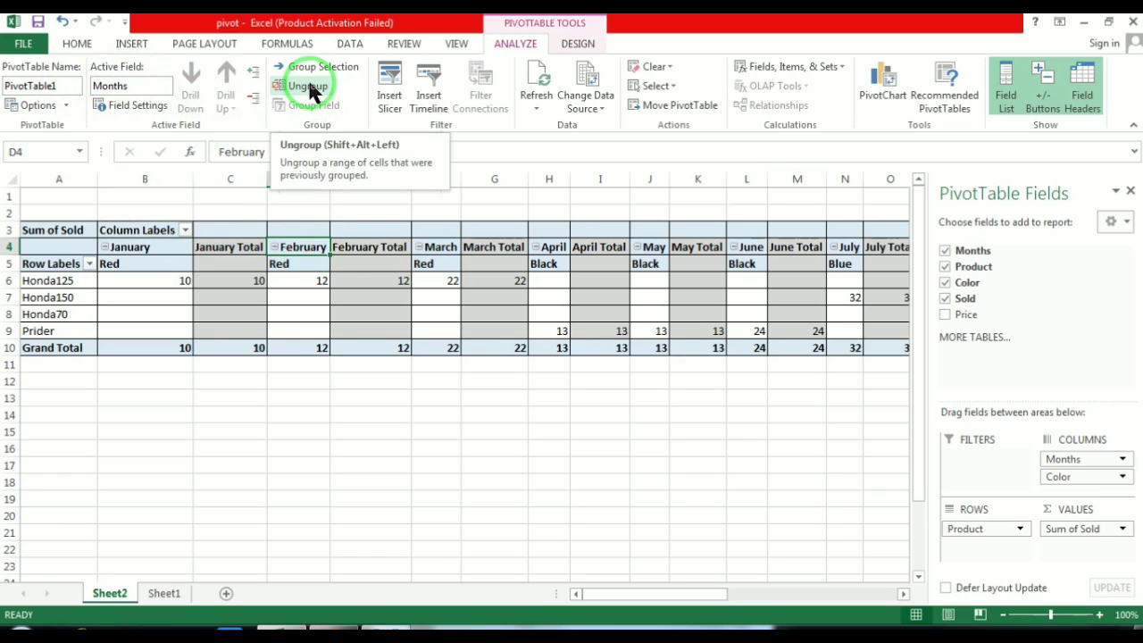
pyautogui.moveTo(76, 278); pyautogui.dragTo(67, 314)
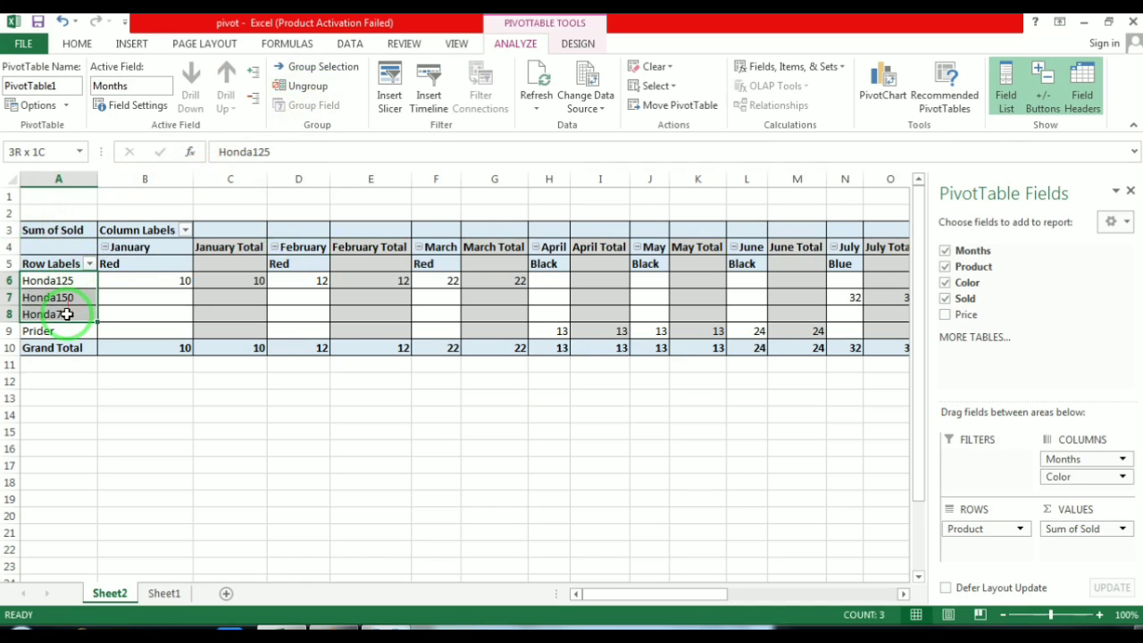
pyautogui.click(310, 72)
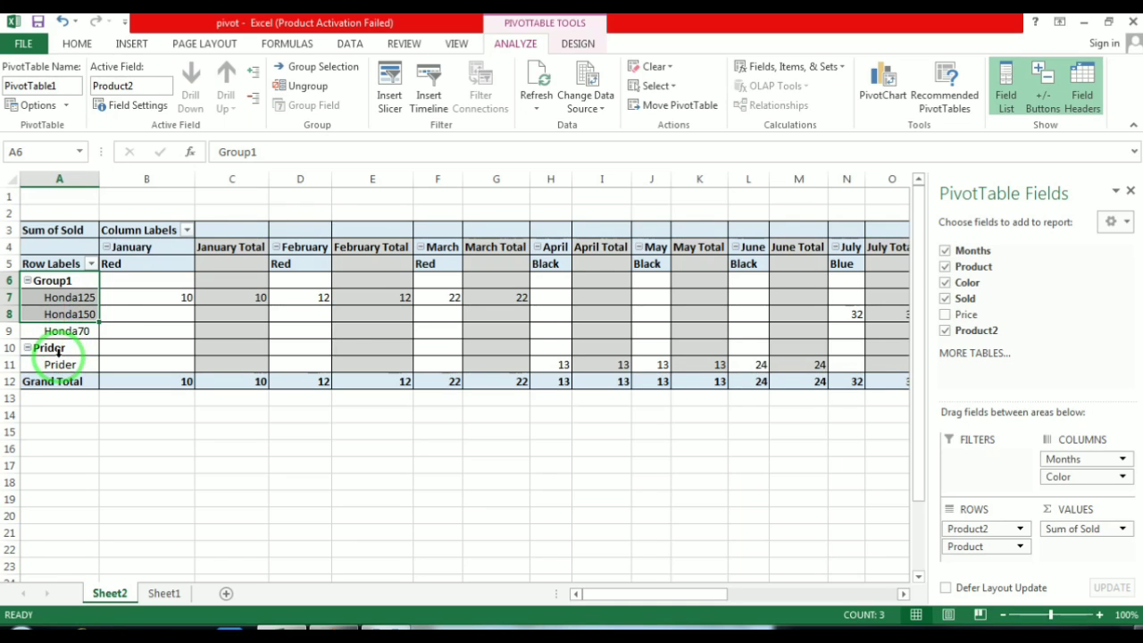
# Ungroup the grouped Honda product rows in the PivotTable.
pyautogui.click(103, 314)
pyautogui.moveTo(57, 282); pyautogui.dragTo(56, 330)
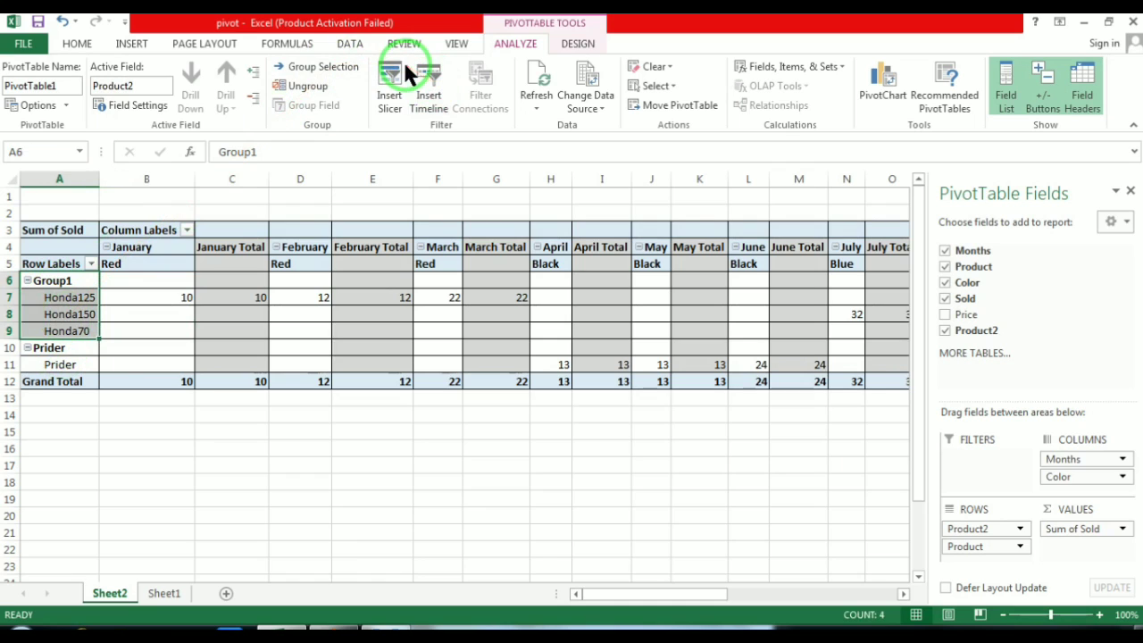
pyautogui.click(309, 88)
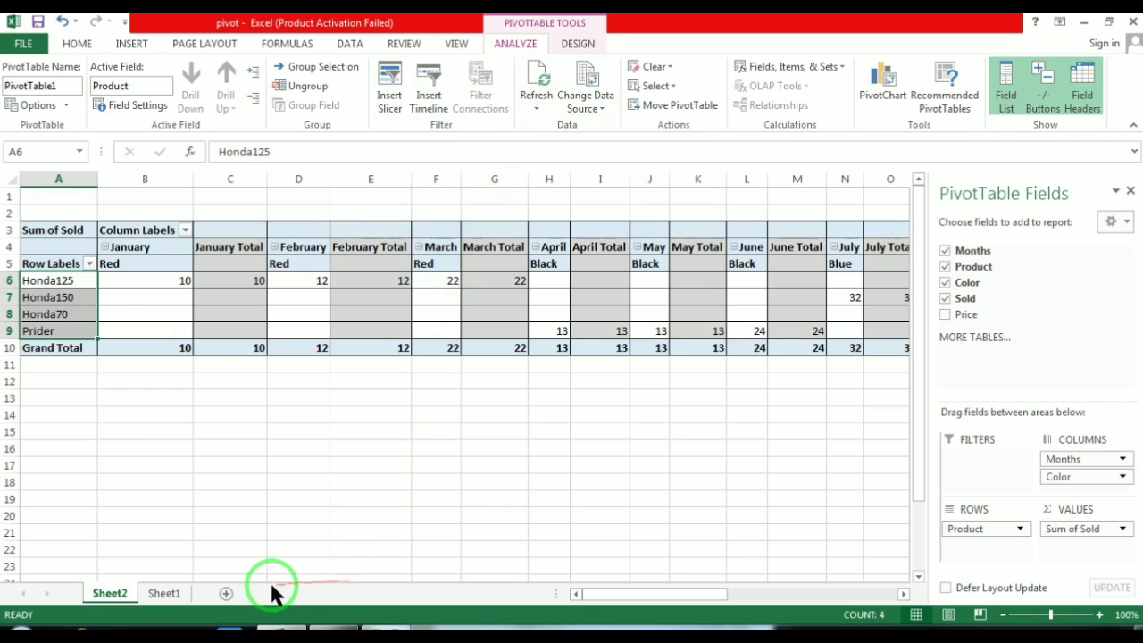
# Compare the Color entries of the source table on Sheet1 with the PivotTable on Sheet2.
pyautogui.click(170, 594)
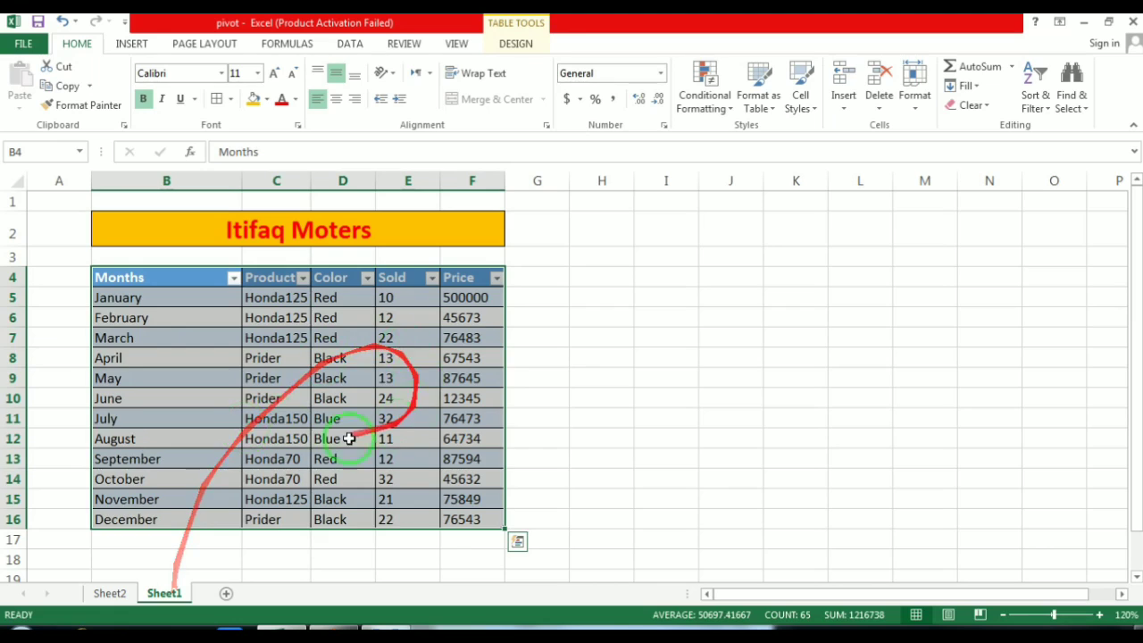
pyautogui.click(330, 345)
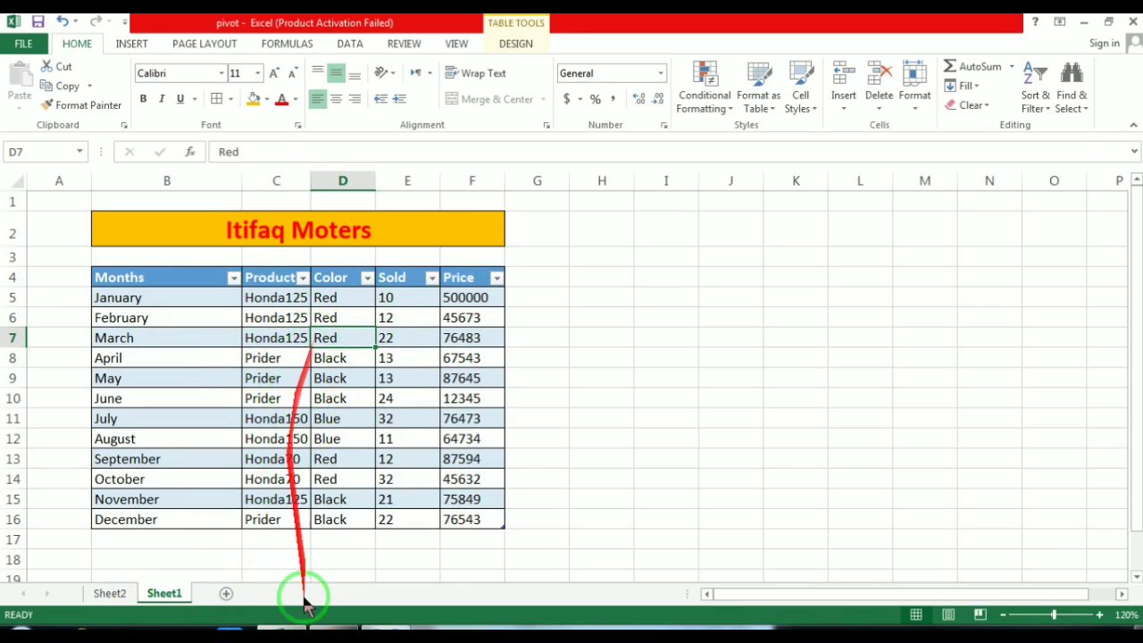
pyautogui.click(109, 593)
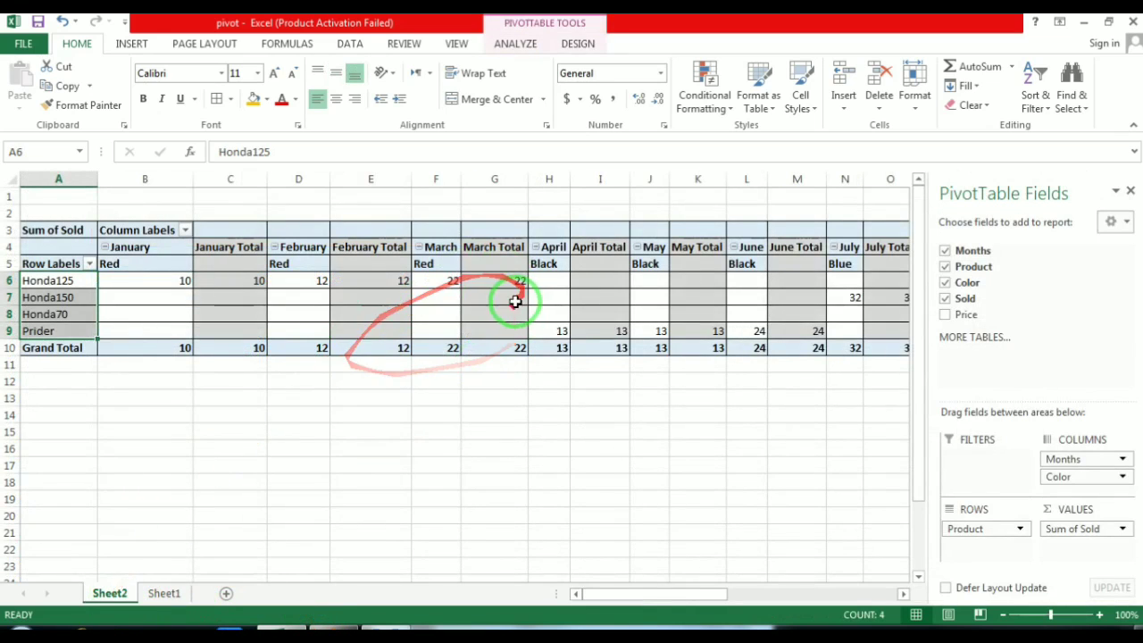
pyautogui.click(164, 594)
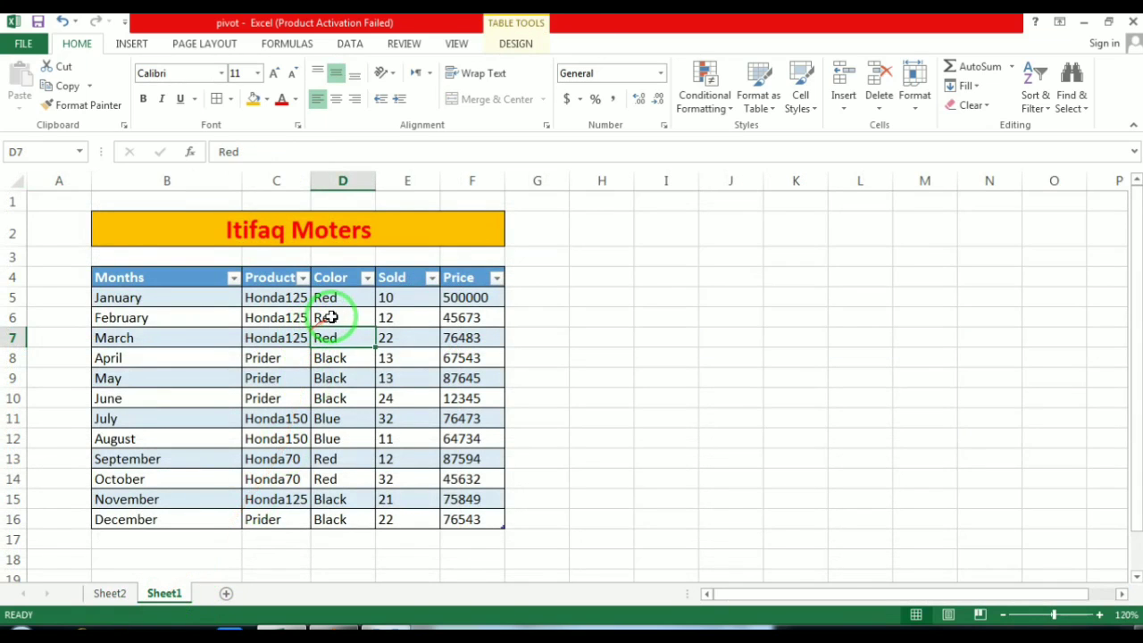
pyautogui.click(348, 297)
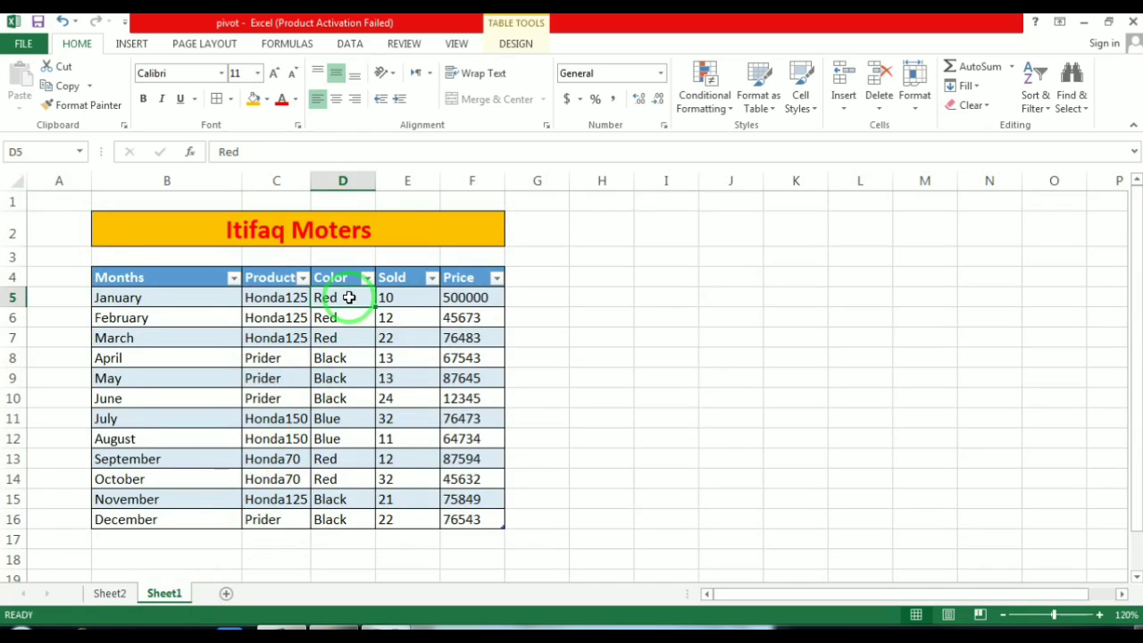
# Change the January row's Color entry in the source table on Sheet1 to Yellow.
pyautogui.write('Yell')
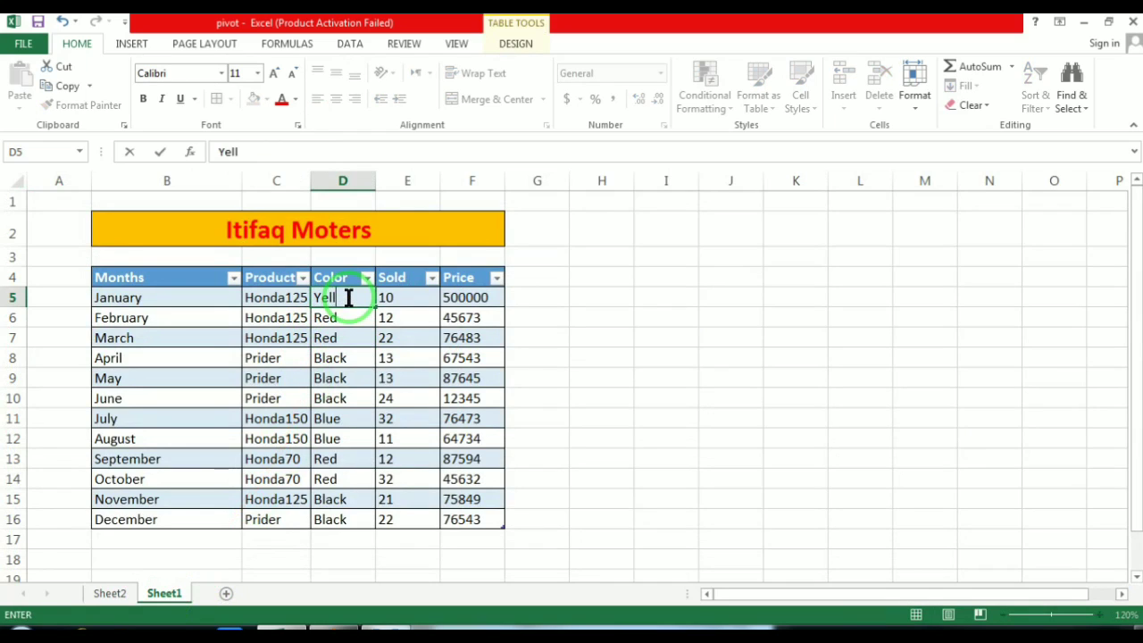
pyautogui.write('ow')
pyautogui.press('Return')
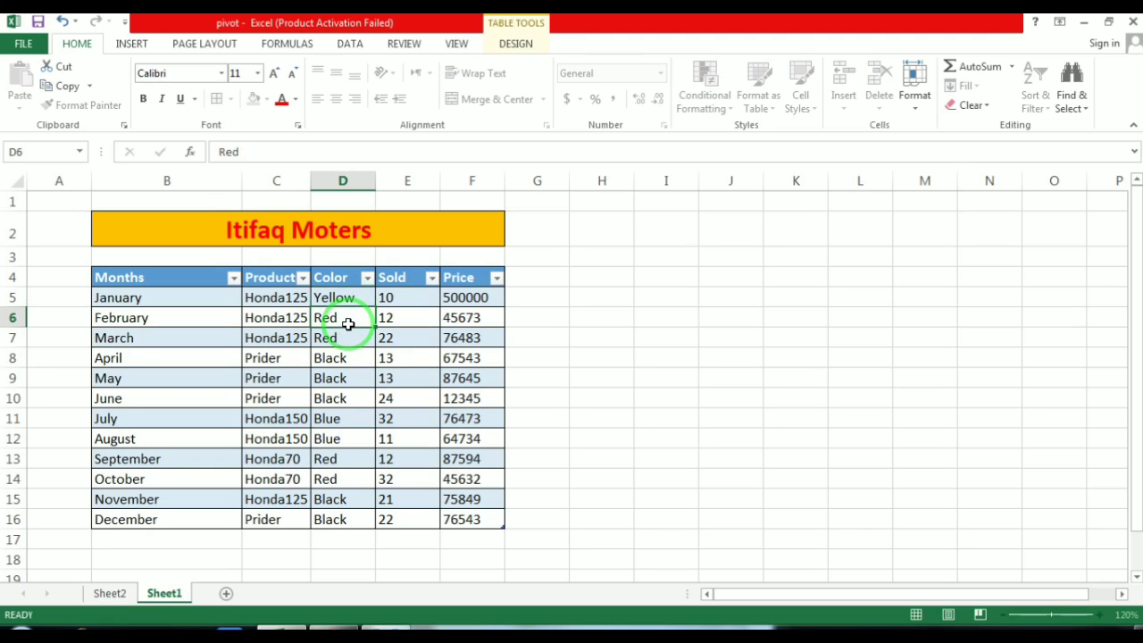
# Refresh the PivotTable on Sheet2 with the edited source data and select the color label under January.
pyautogui.click(110, 593)
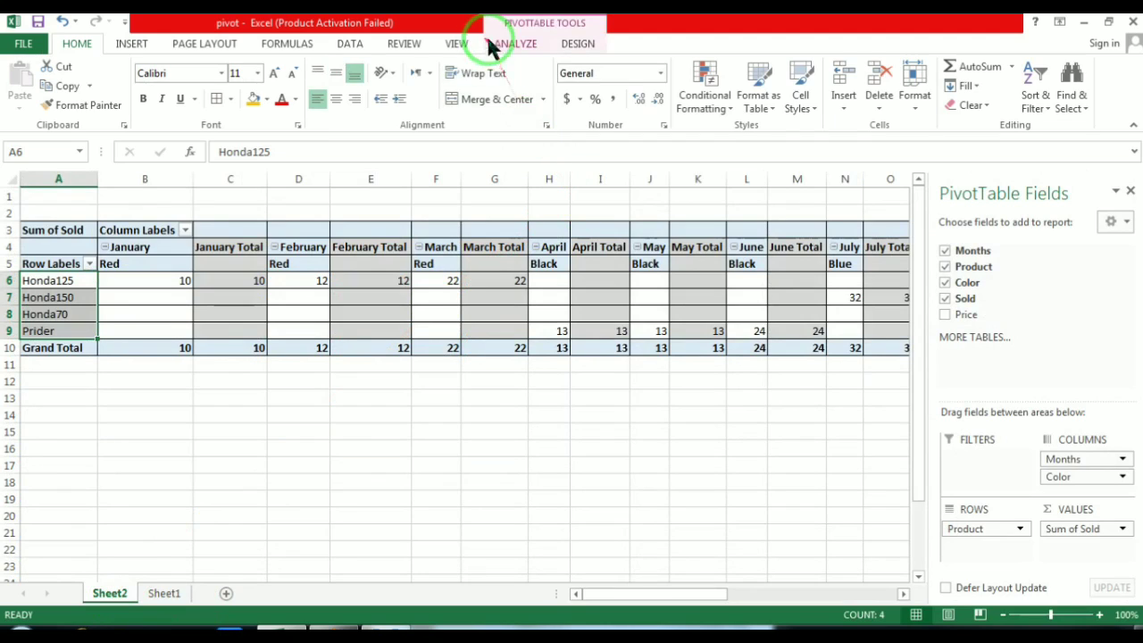
pyautogui.click(515, 45)
pyautogui.click(541, 81)
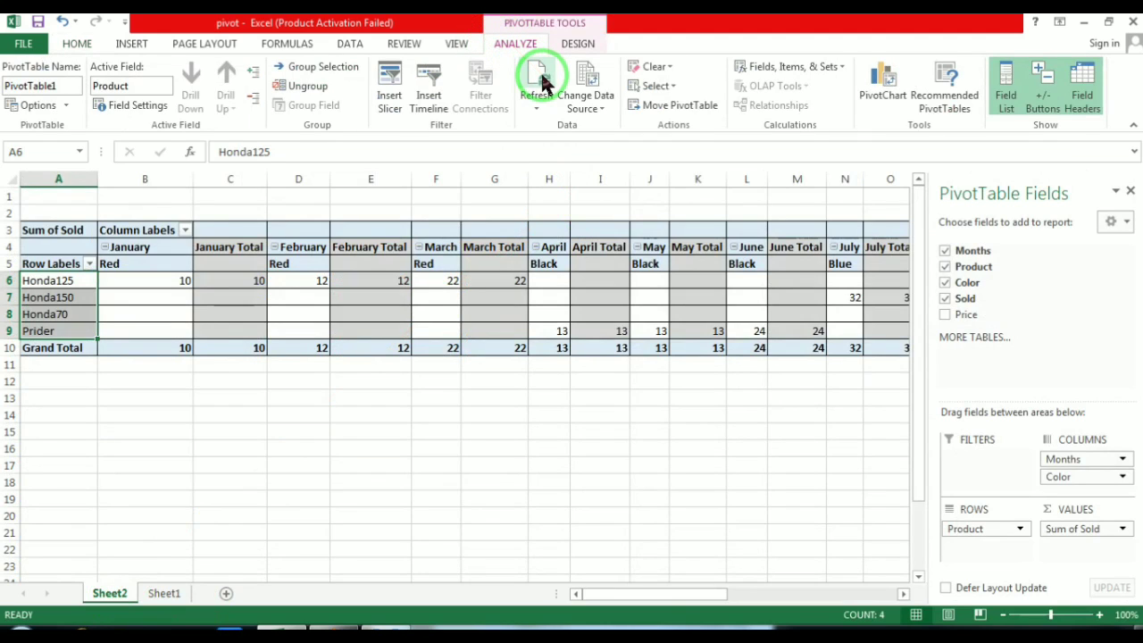
pyautogui.click(541, 81)
pyautogui.click(130, 263)
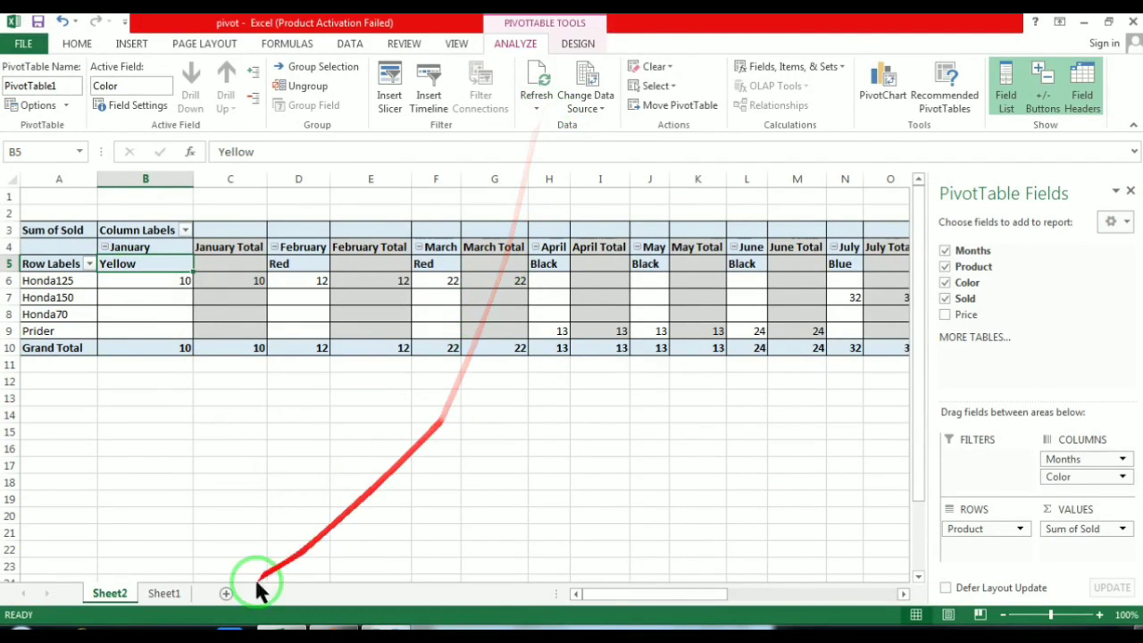
# Compare the Color column of the source table on Sheet1 with the refreshed PivotTable on Sheet2.
pyautogui.click(158, 593)
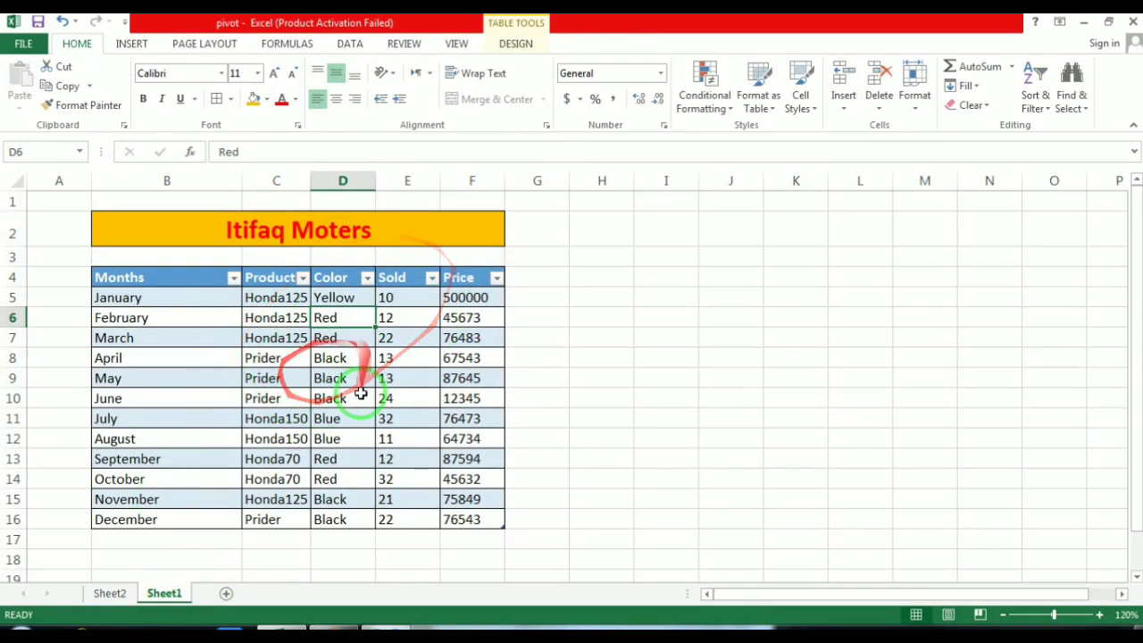
pyautogui.click(109, 593)
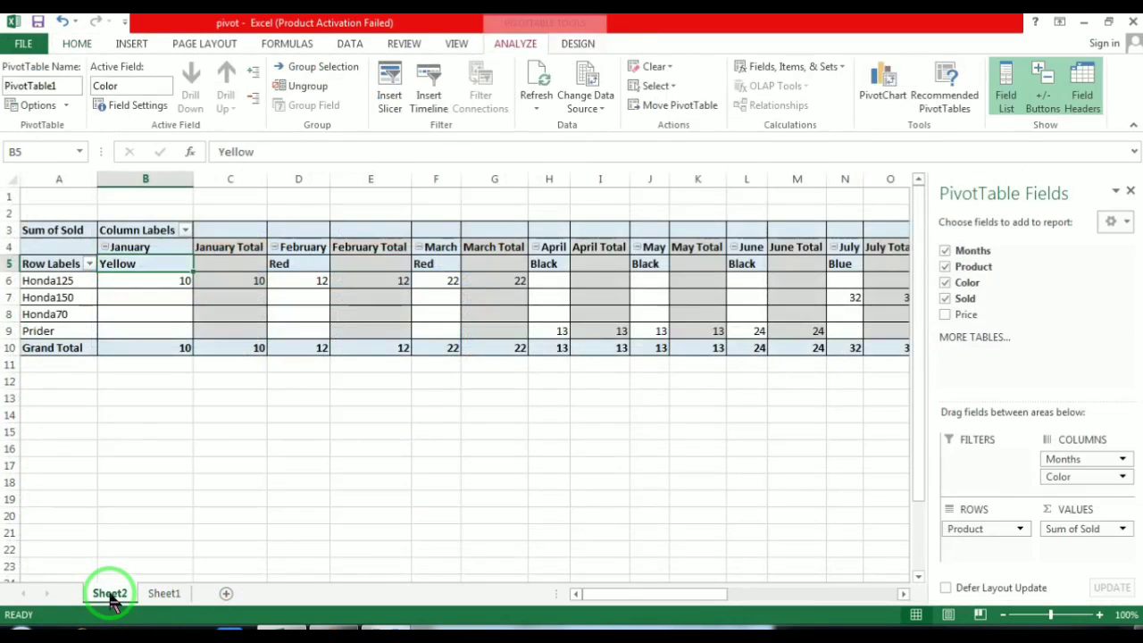
pyautogui.click(542, 98)
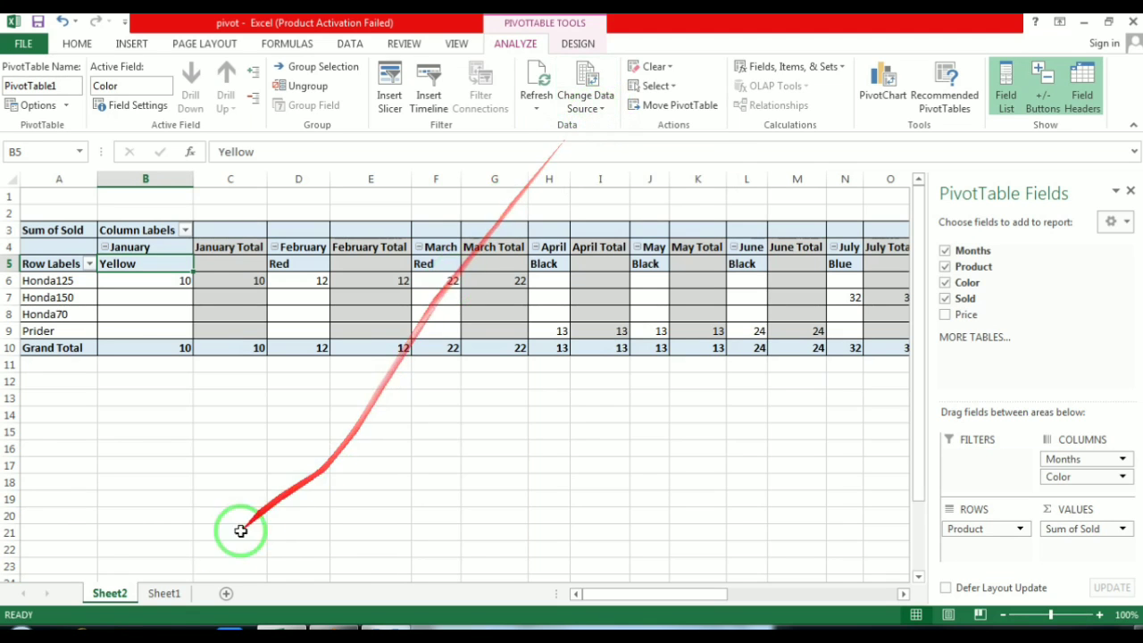
pyautogui.click(165, 593)
pyautogui.click(109, 593)
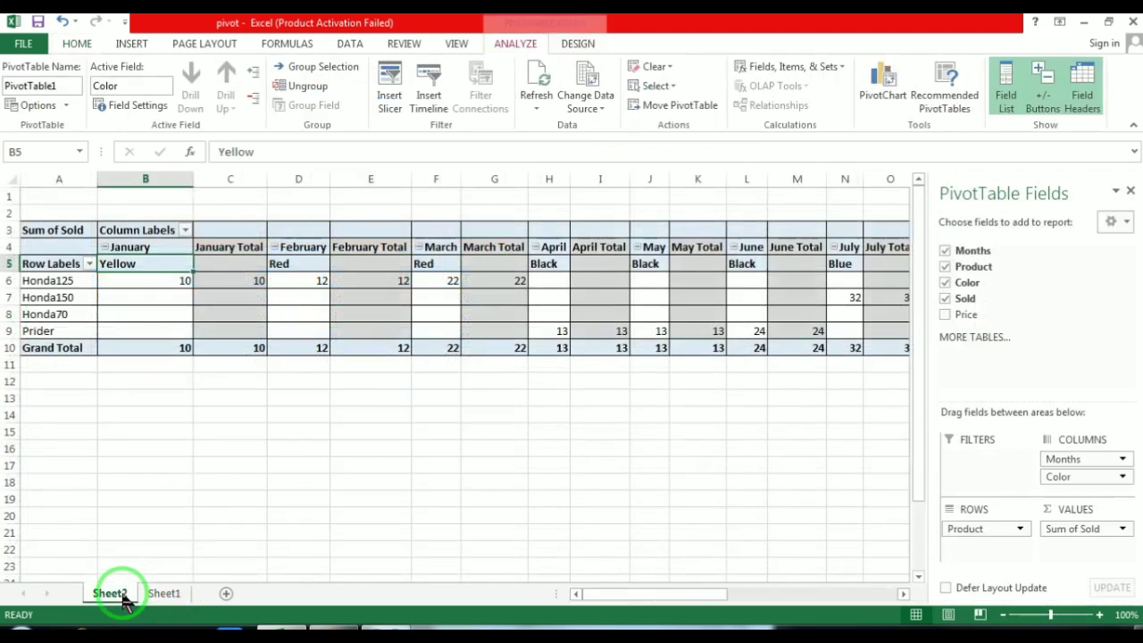
# Check which source table the PivotTable uses in the Change PivotTable Data Source dialog, and view that table on Sheet1.
pyautogui.click(589, 107)
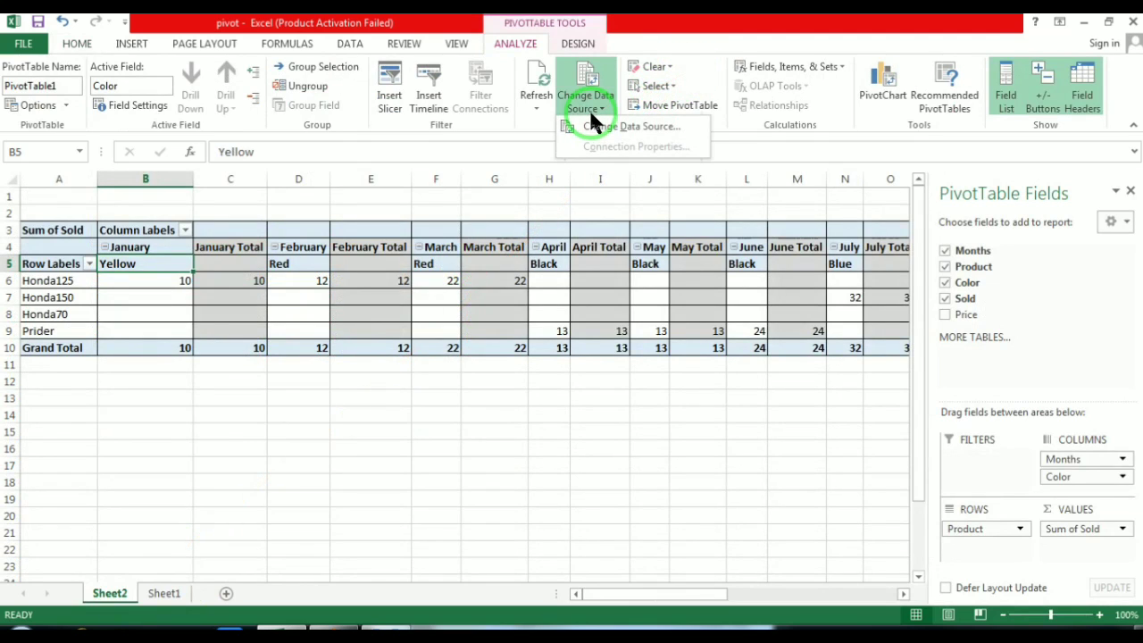
pyautogui.click(619, 128)
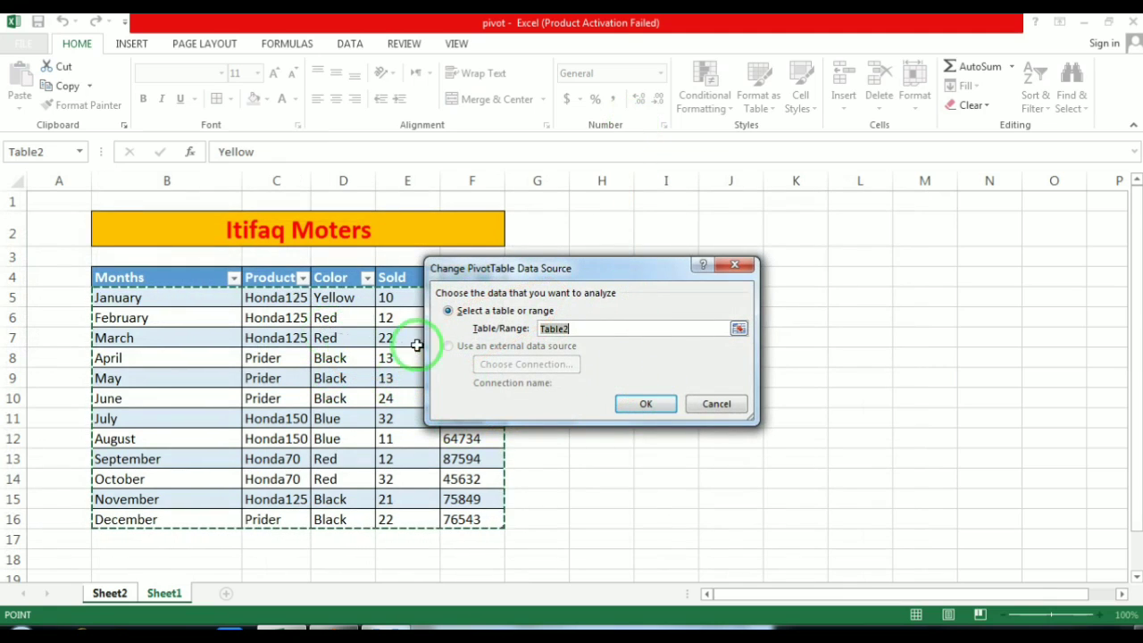
pyautogui.click(717, 404)
pyautogui.click(160, 594)
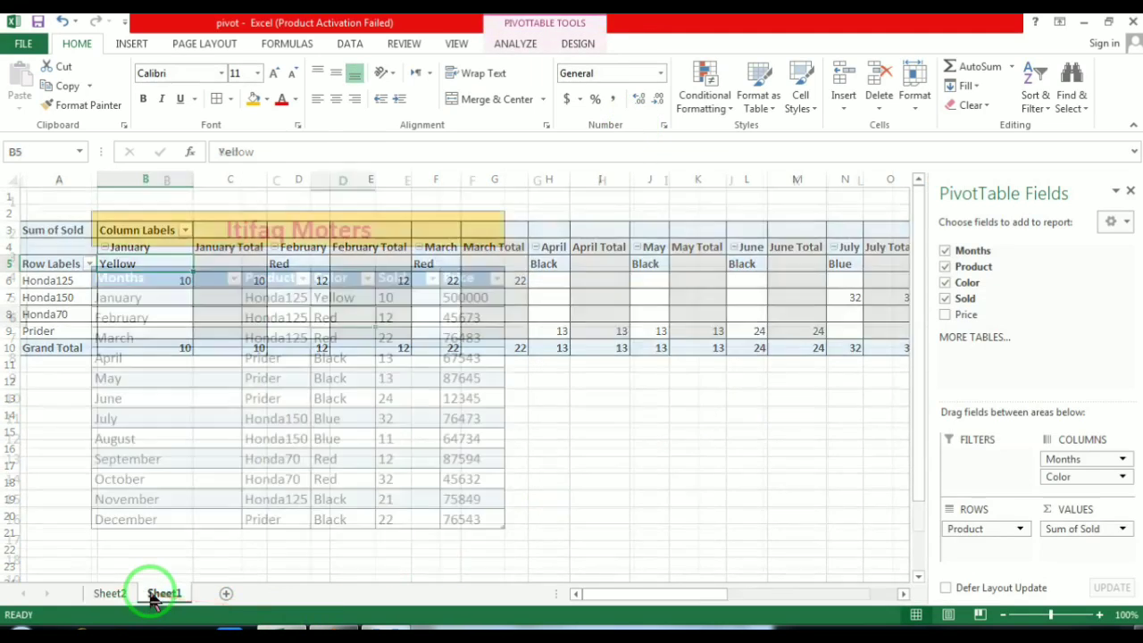
pyautogui.click(134, 596)
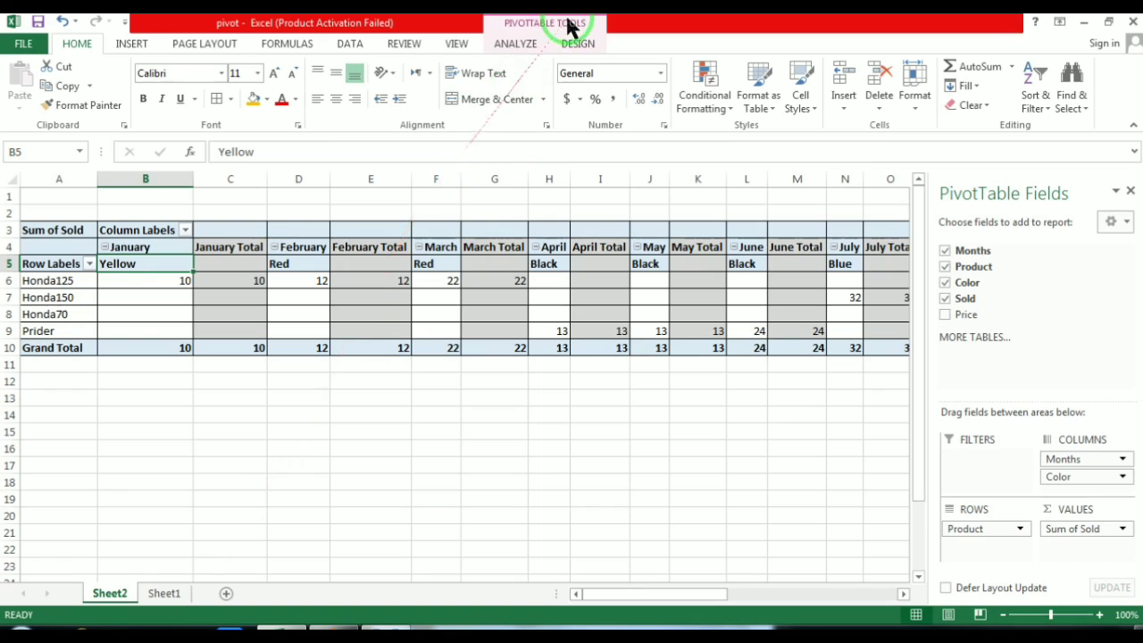
# Clear all fields from the PivotTable and undo the clearing.
pyautogui.click(515, 45)
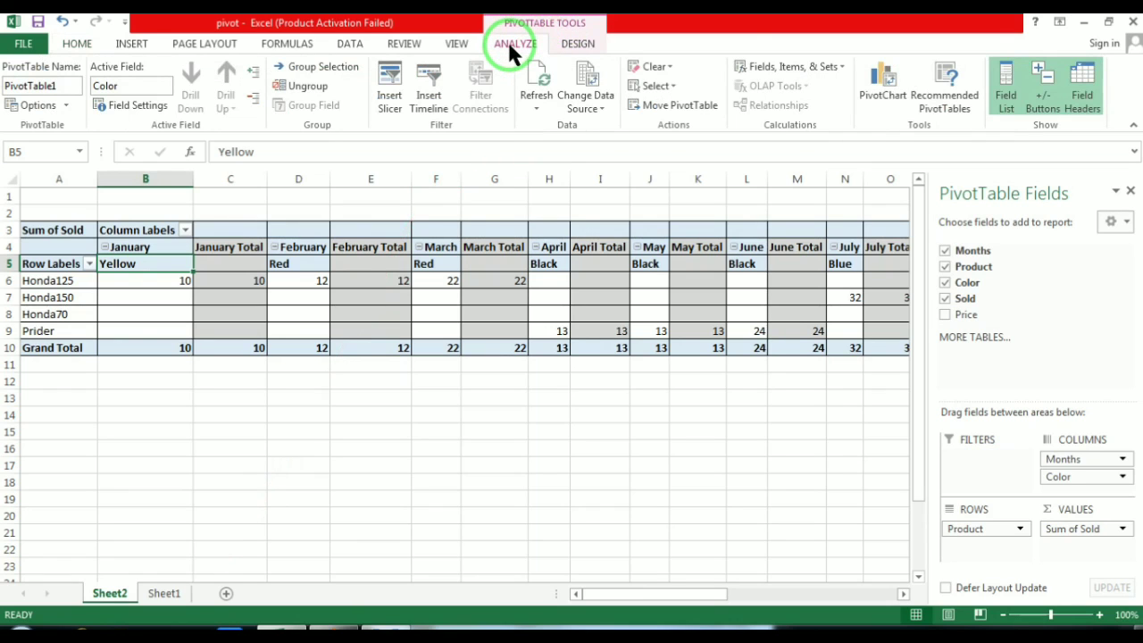
pyautogui.click(669, 66)
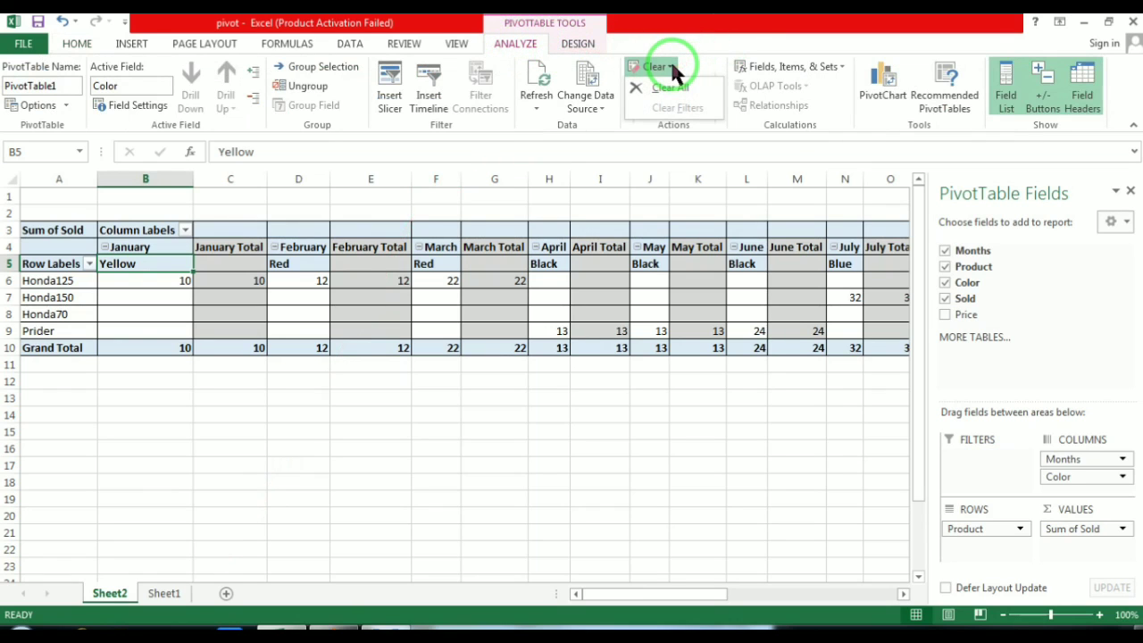
pyautogui.click(671, 88)
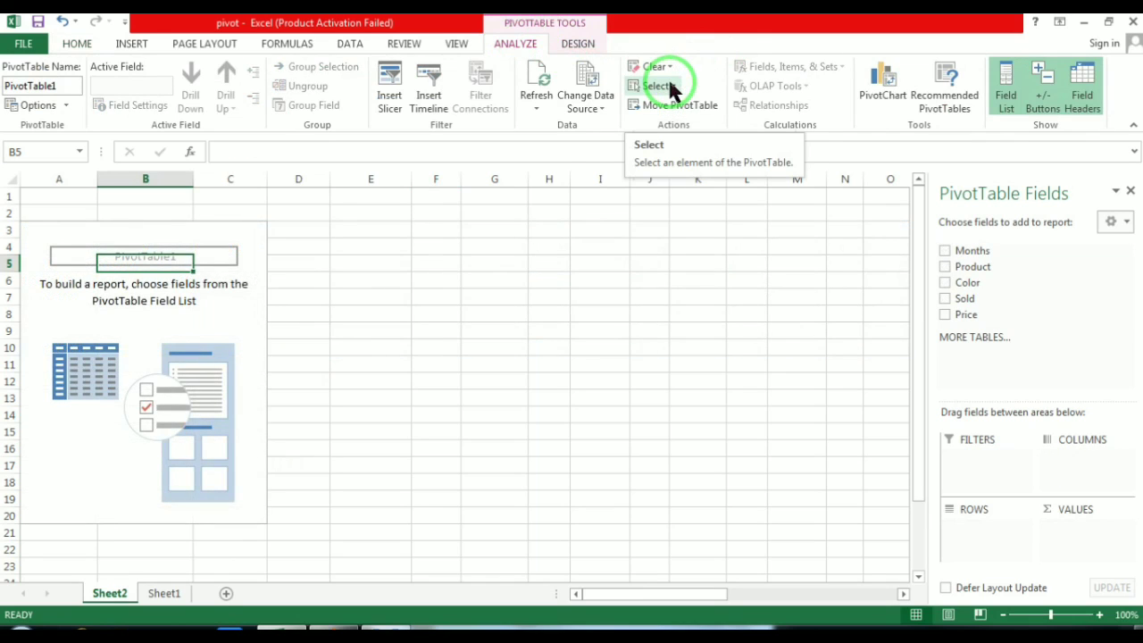
pyautogui.hotkey('ctrl', 'z')
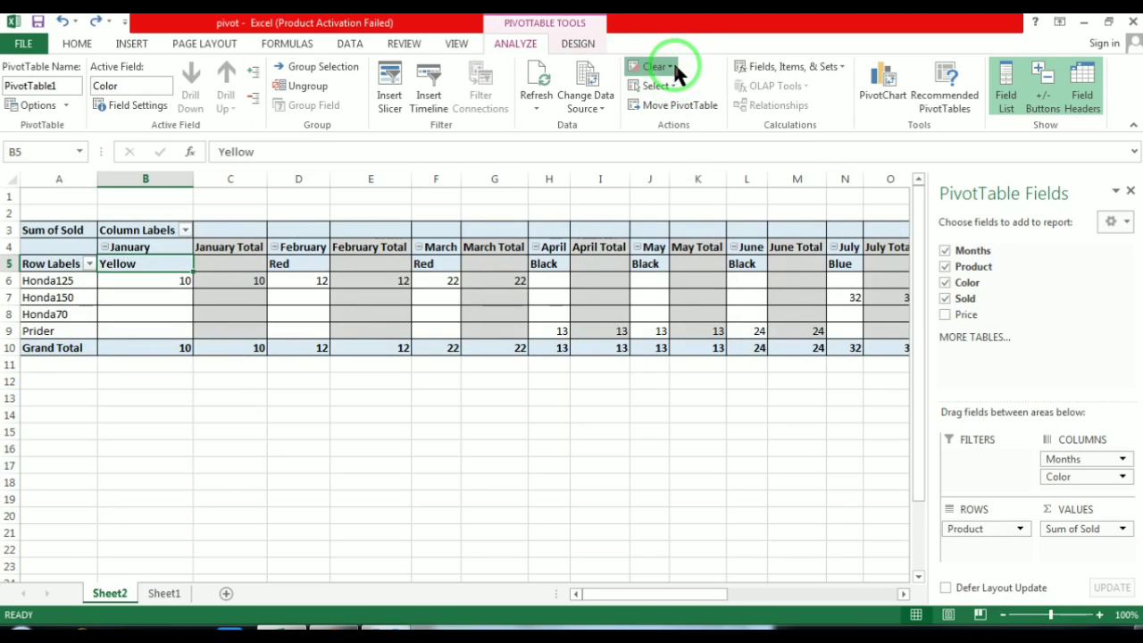
# Select the entire PivotTable with the PivotTable selection command.
pyautogui.click(668, 67)
pyautogui.click(675, 70)
pyautogui.click(673, 86)
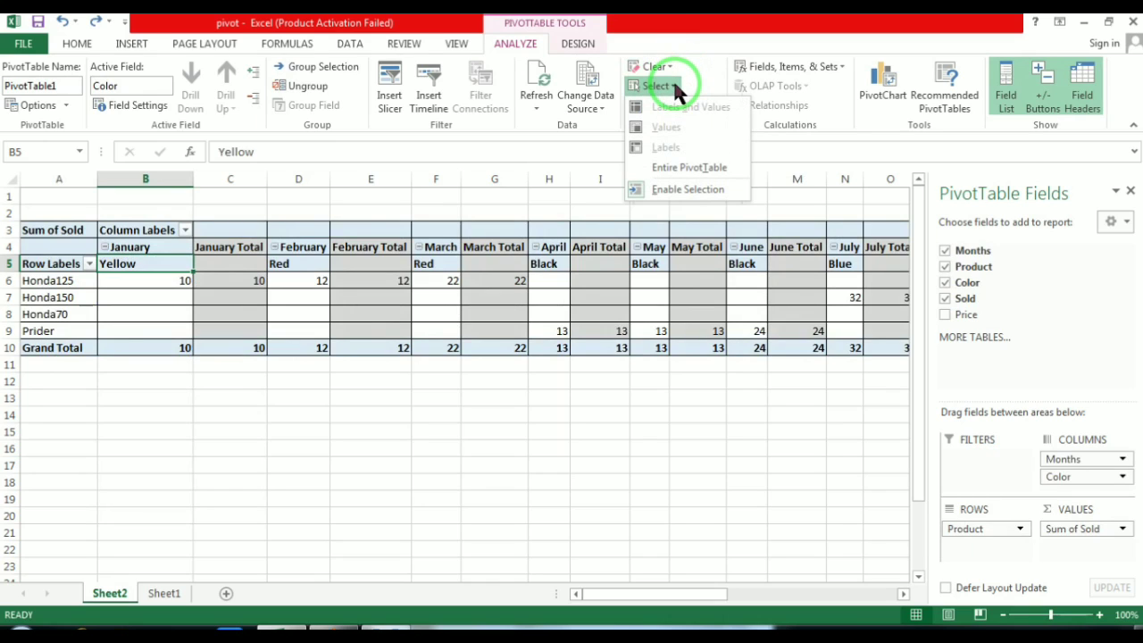
pyautogui.click(689, 167)
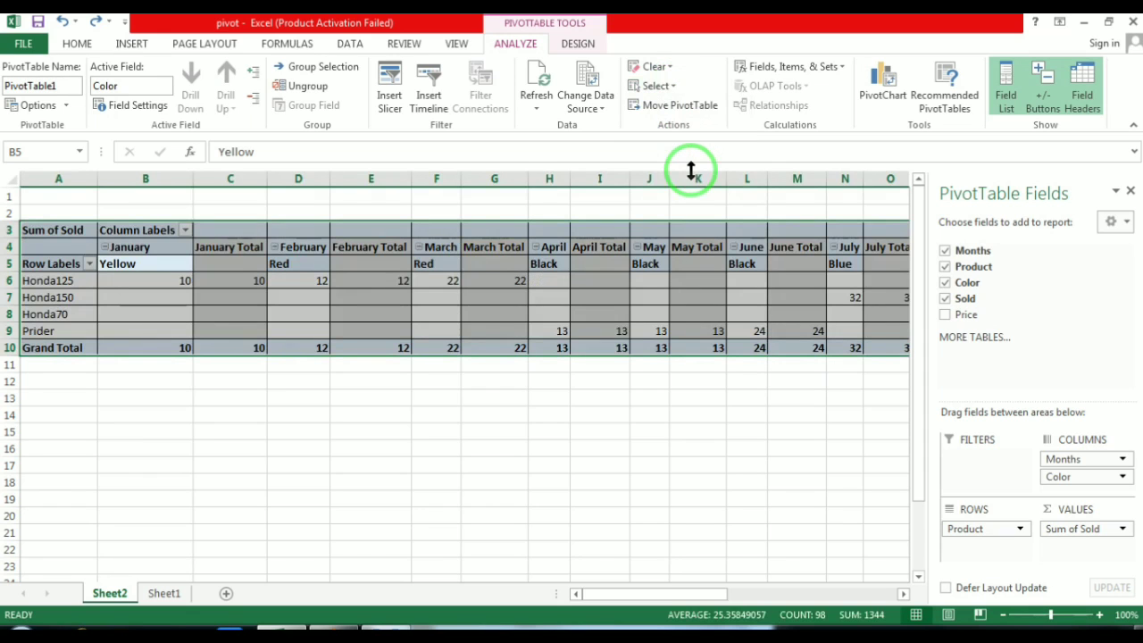
# Select only the PivotTable's values, and switch the selection to only its labels.
pyautogui.click(673, 86)
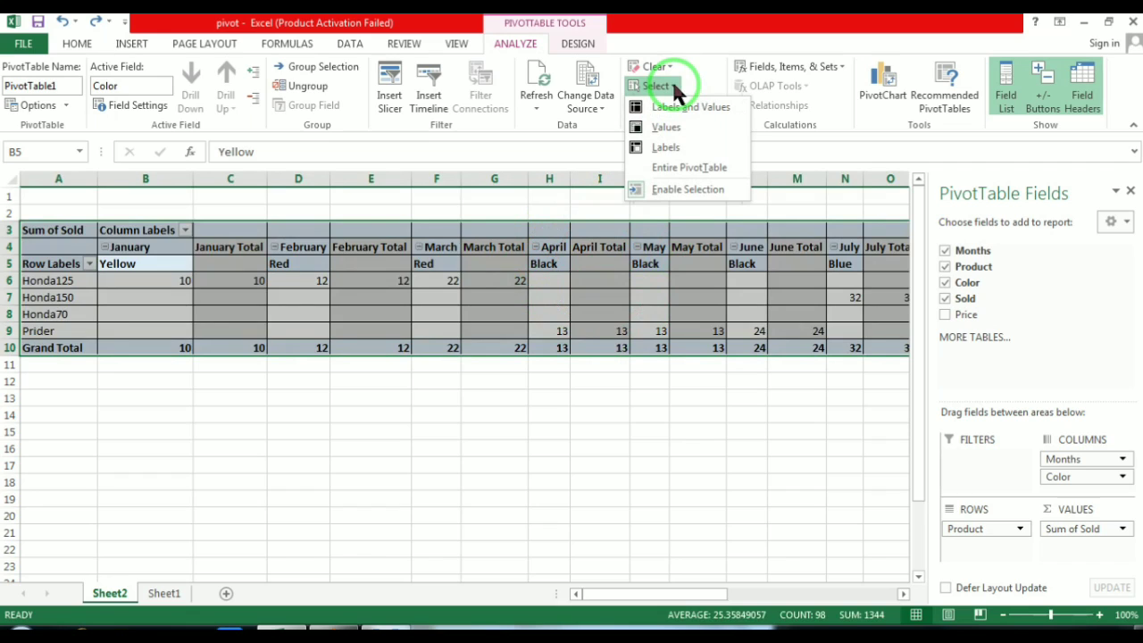
pyautogui.click(671, 127)
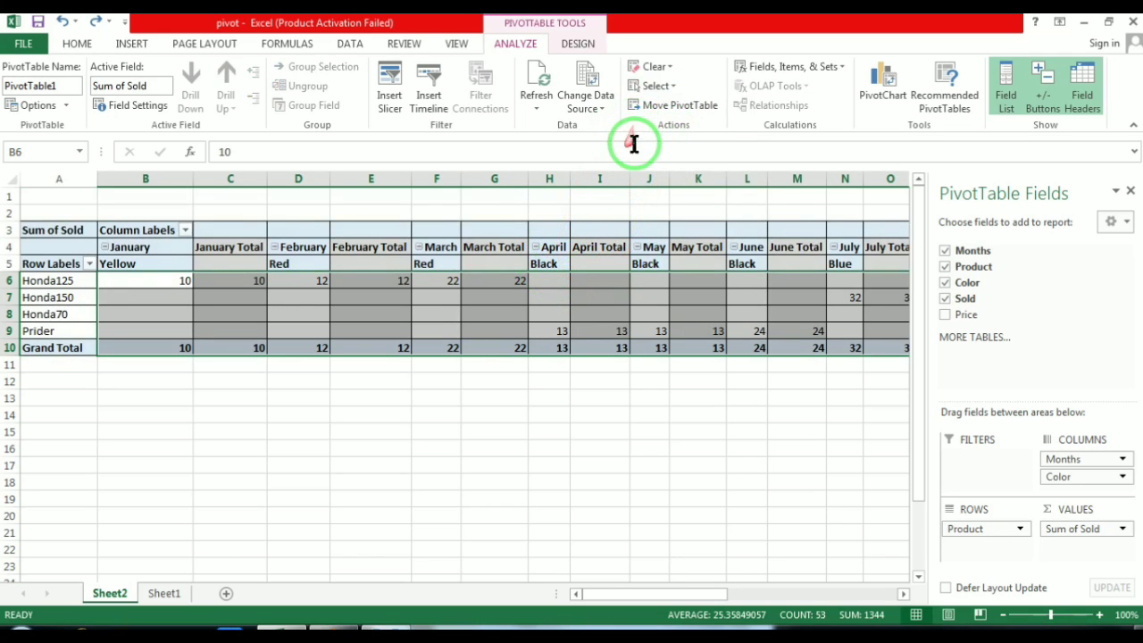
pyautogui.click(656, 86)
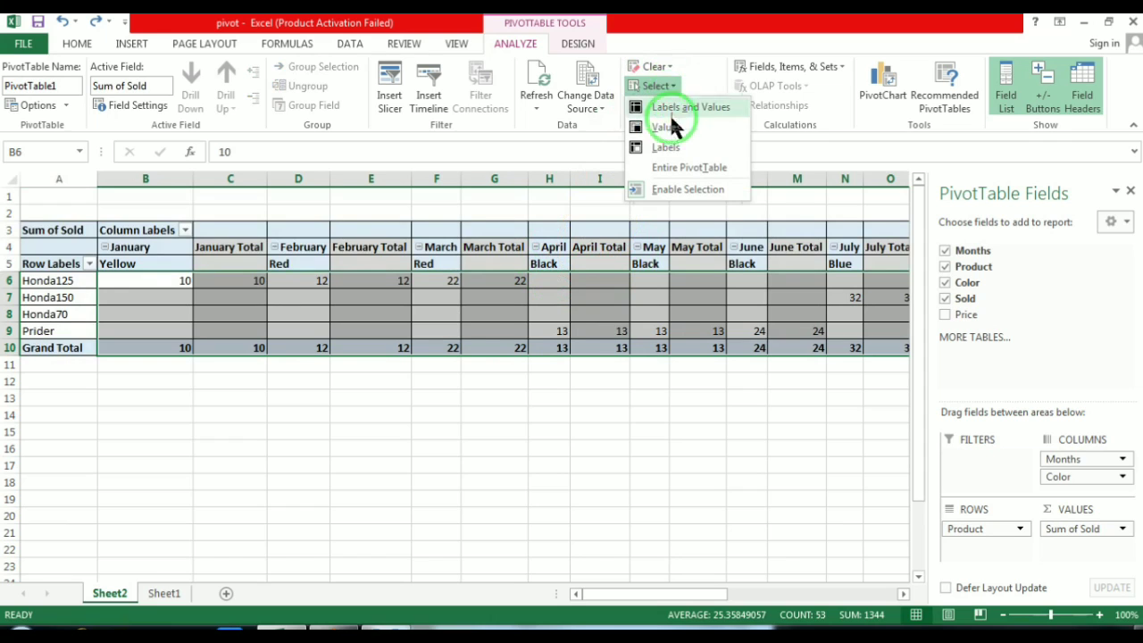
pyautogui.click(665, 148)
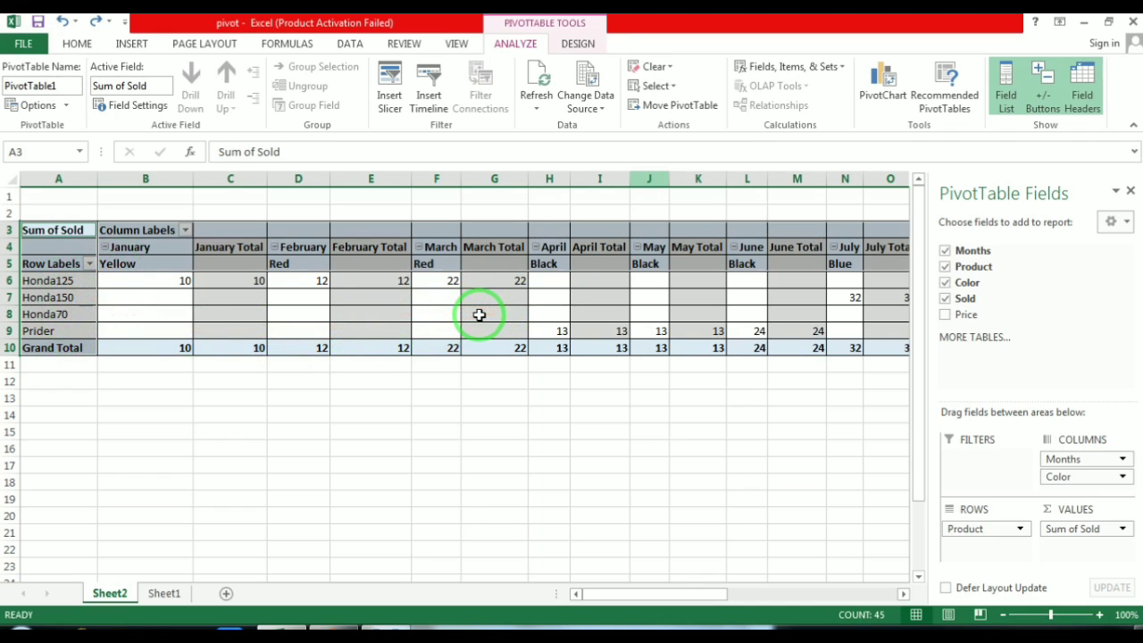
pyautogui.click(709, 103)
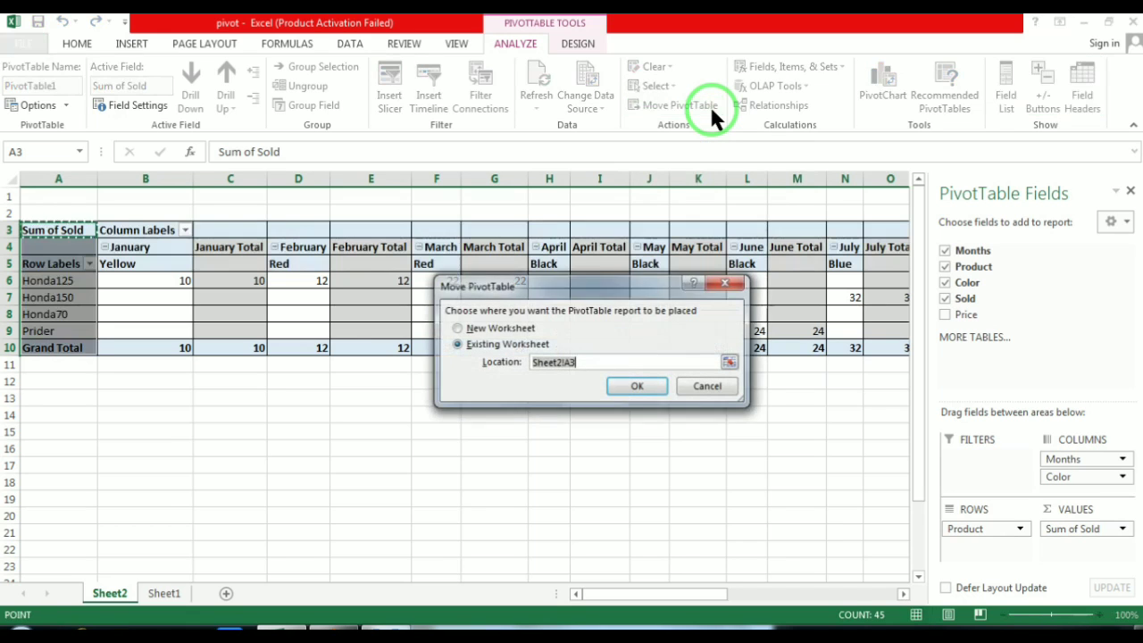
pyautogui.click(707, 386)
pyautogui.click(701, 399)
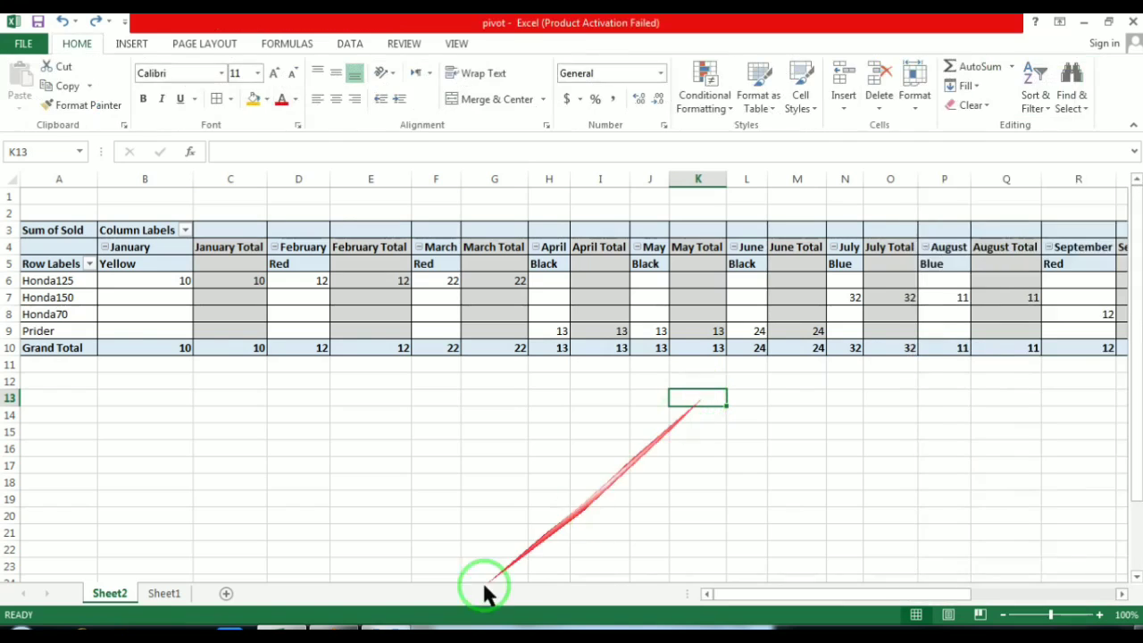
# Add a new blank worksheet to the workbook and return to Sheet2.
pyautogui.click(226, 593)
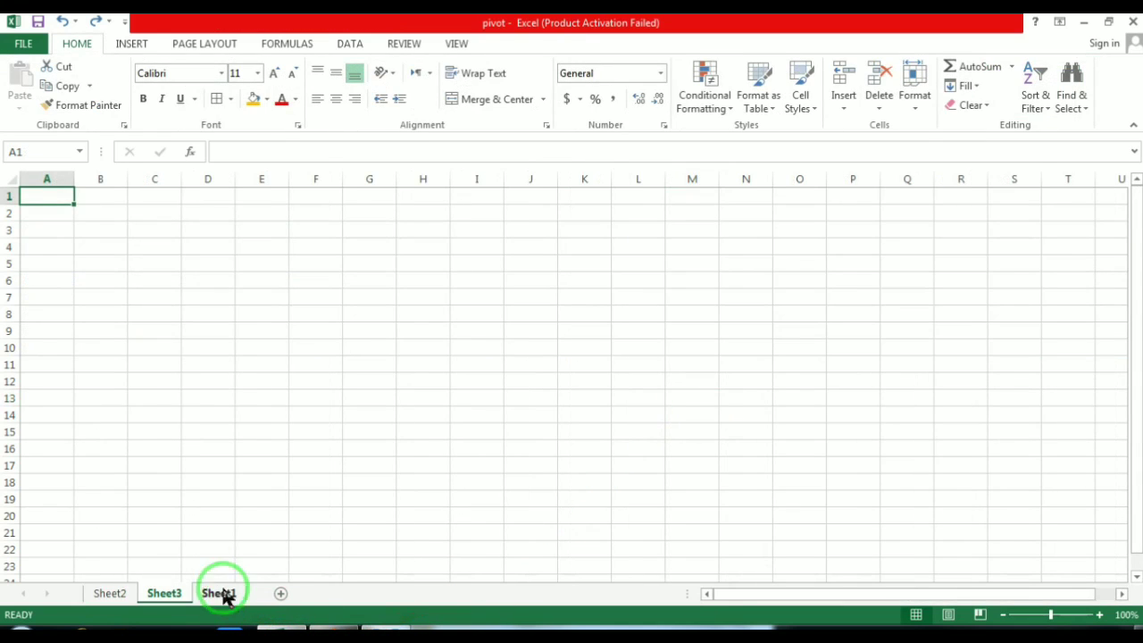
pyautogui.click(109, 593)
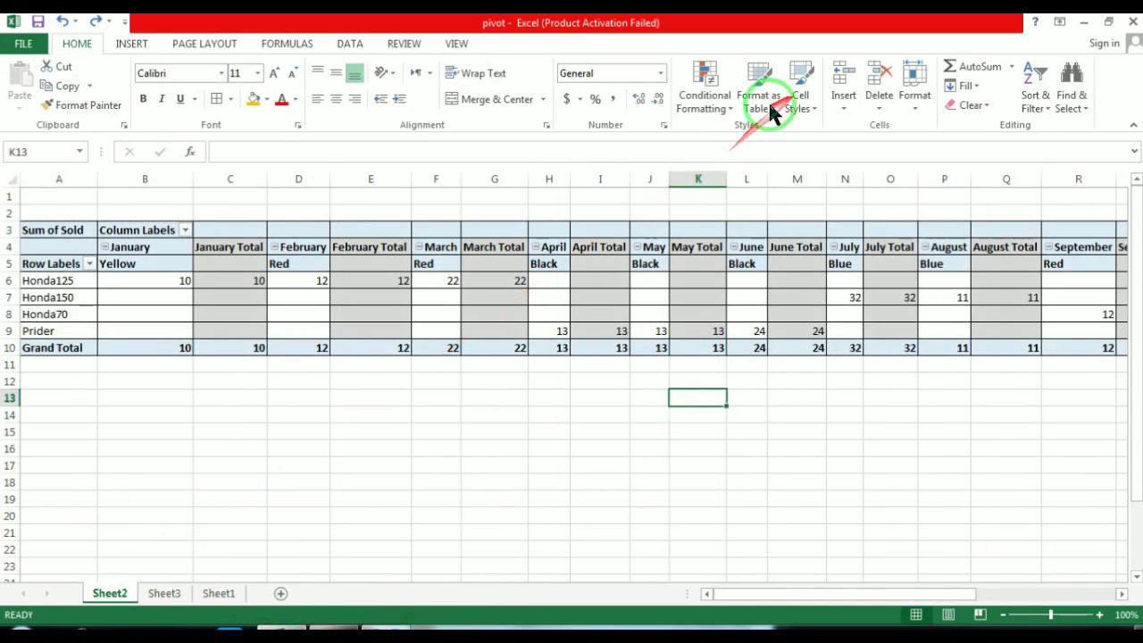
# Select the whole PivotTable on Sheet2 and move it to a new worksheet.
pyautogui.click(583, 286)
pyautogui.hotkey('ctrl', 'a')
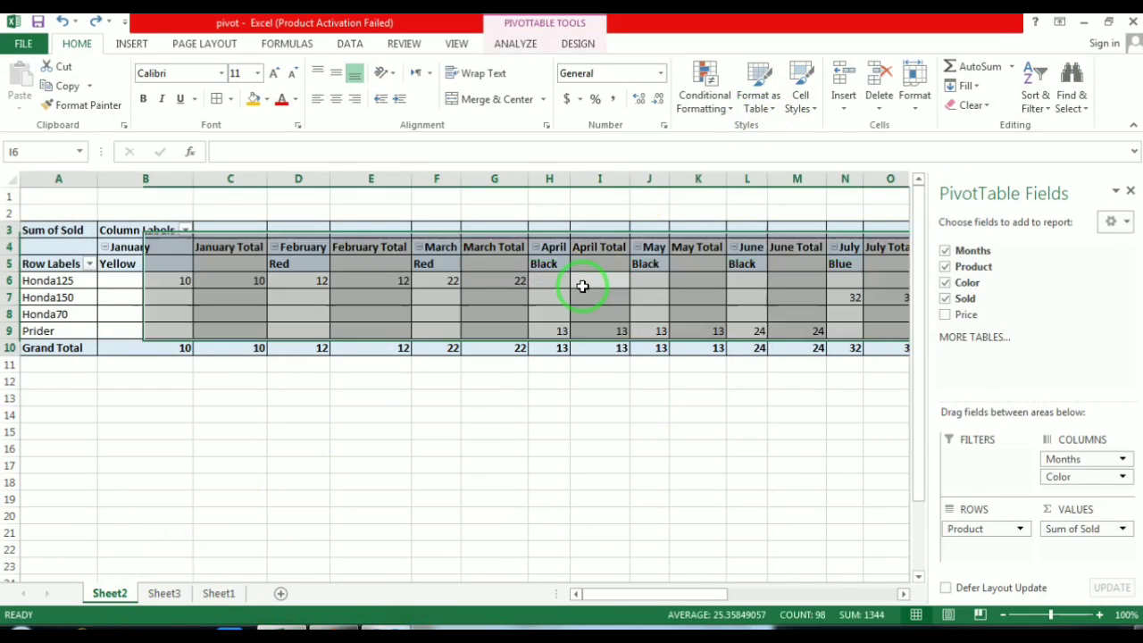
pyautogui.click(512, 44)
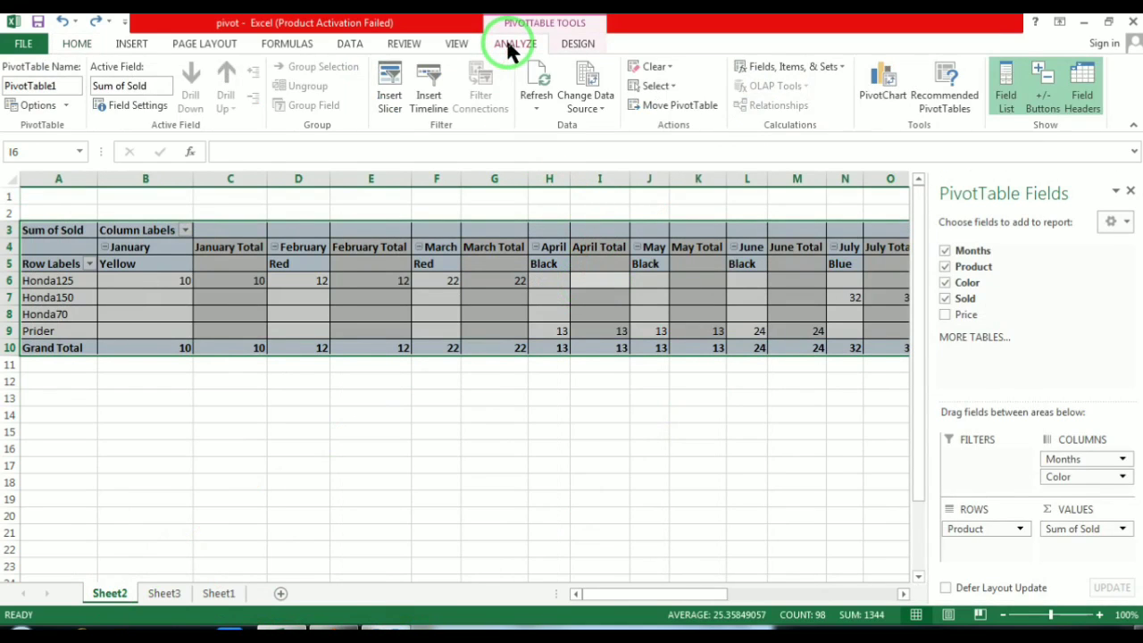
pyautogui.click(699, 106)
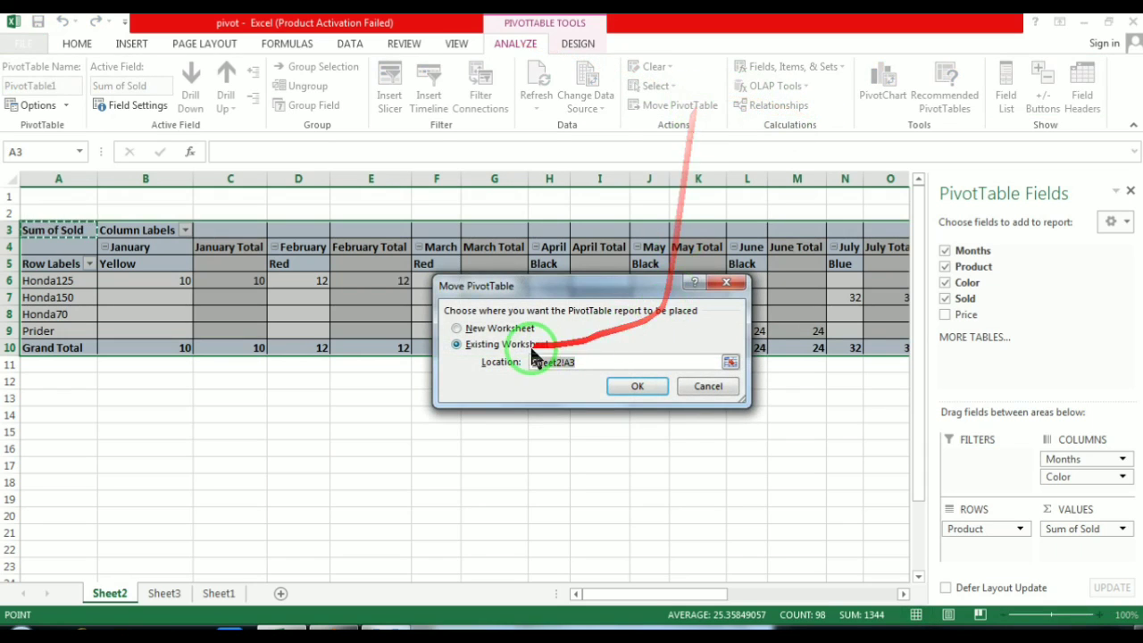
pyautogui.click(501, 330)
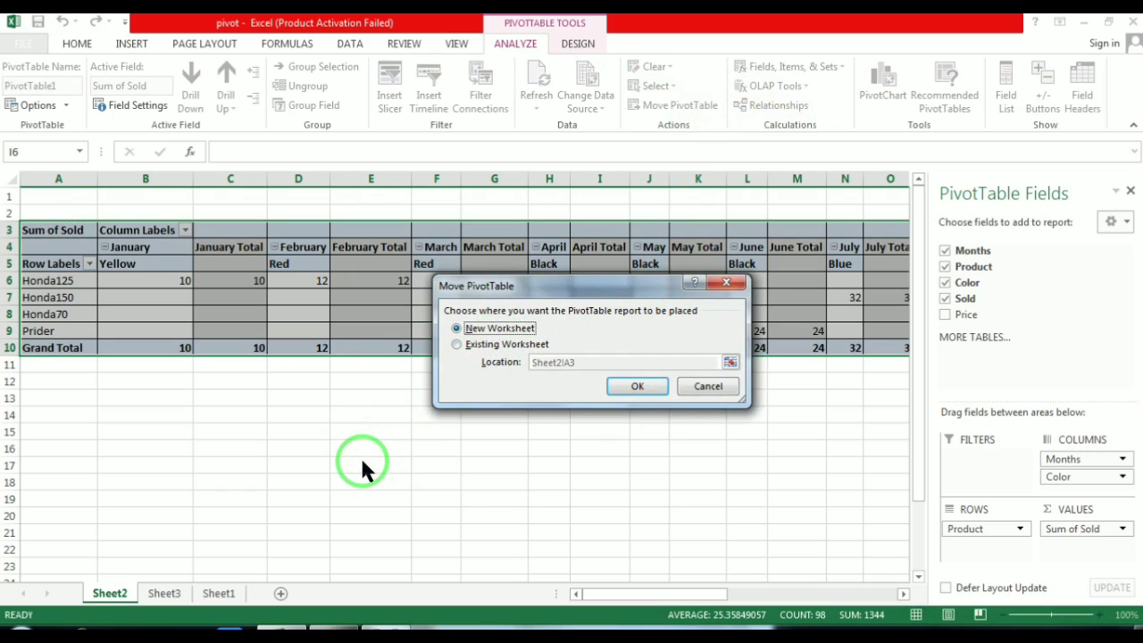
pyautogui.click(645, 386)
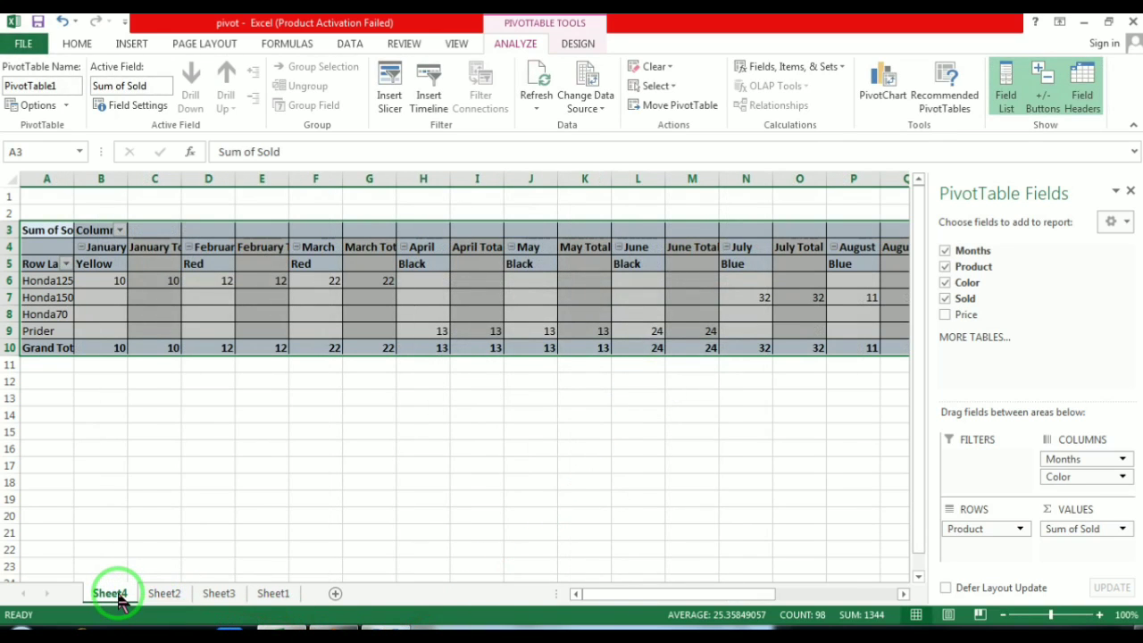
# Delete the emptied worksheet Sheet2 from the workbook and return to Sheet4 with the moved PivotTable.
pyautogui.click(163, 593)
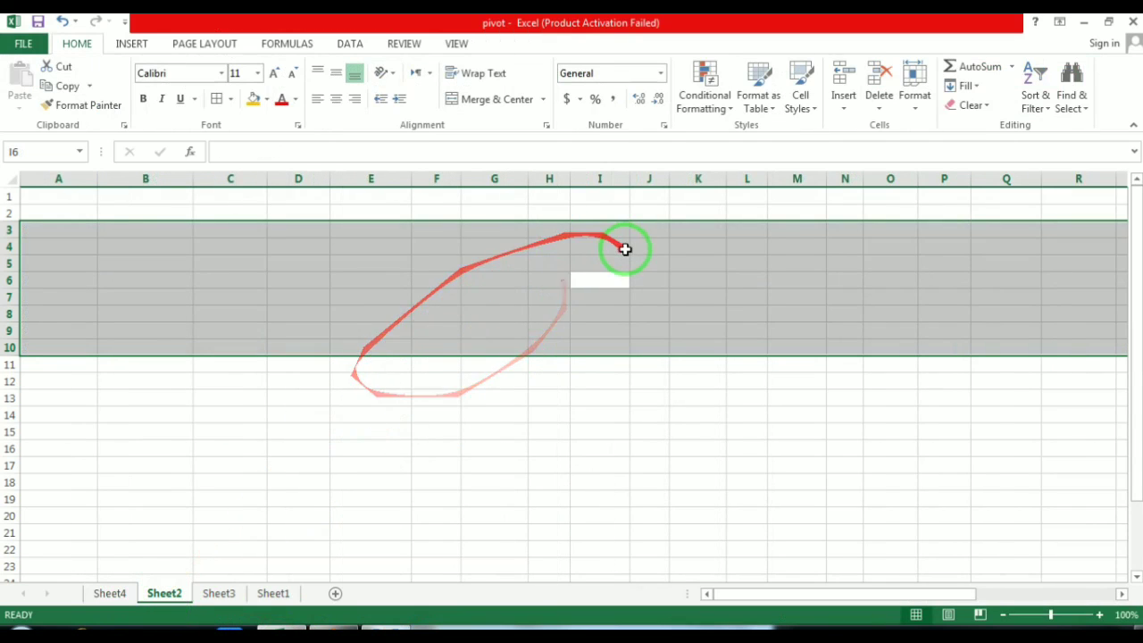
pyautogui.rightClick(166, 596)
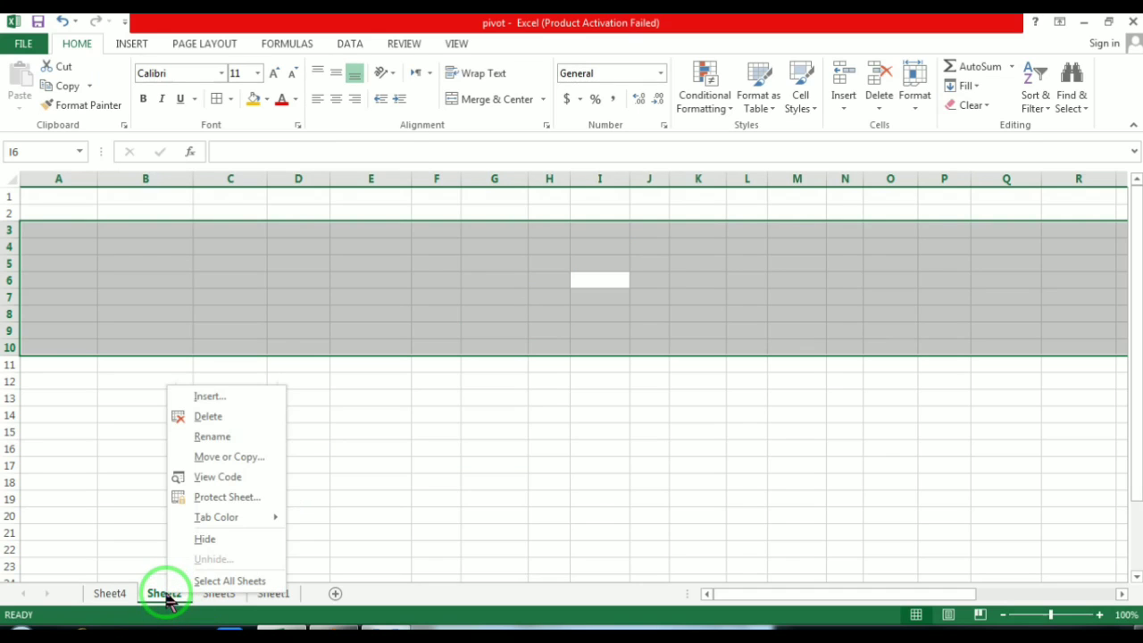
pyautogui.click(213, 416)
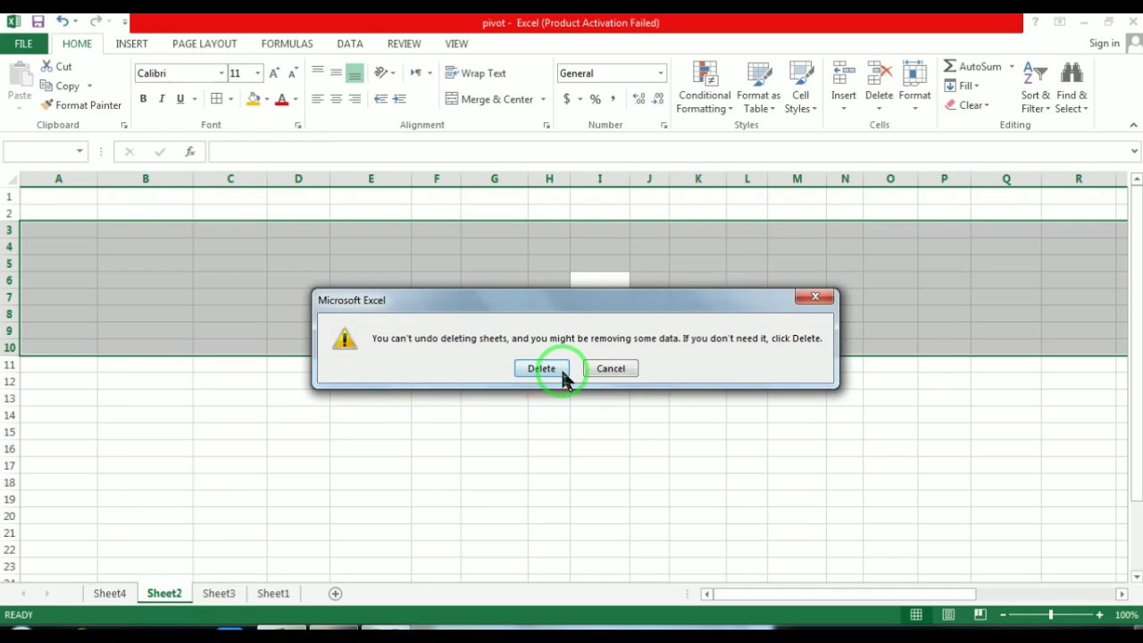
pyautogui.click(562, 376)
pyautogui.click(112, 595)
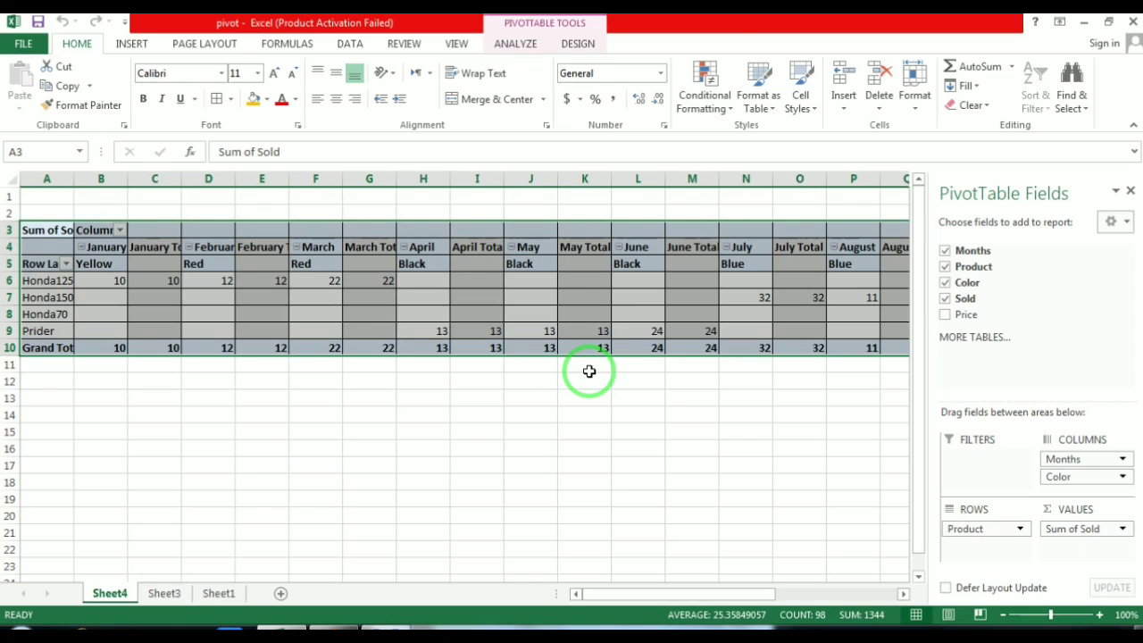
# Apply the recommended PivotTable "Count of Months by Product" to the report, and undo it.
pyautogui.click(505, 44)
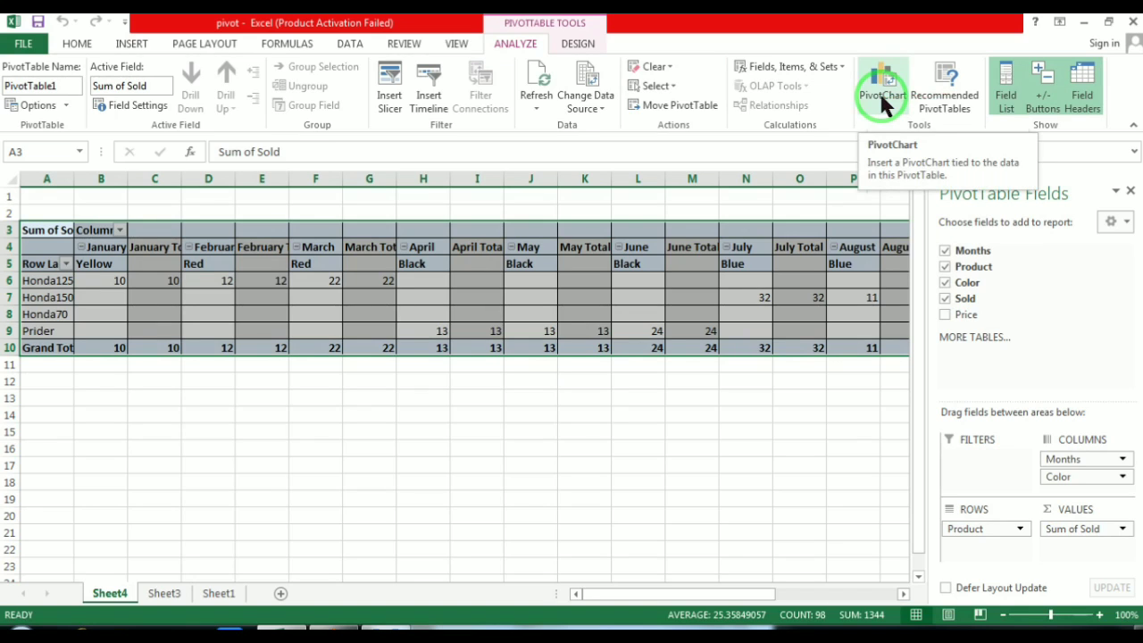
pyautogui.click(960, 101)
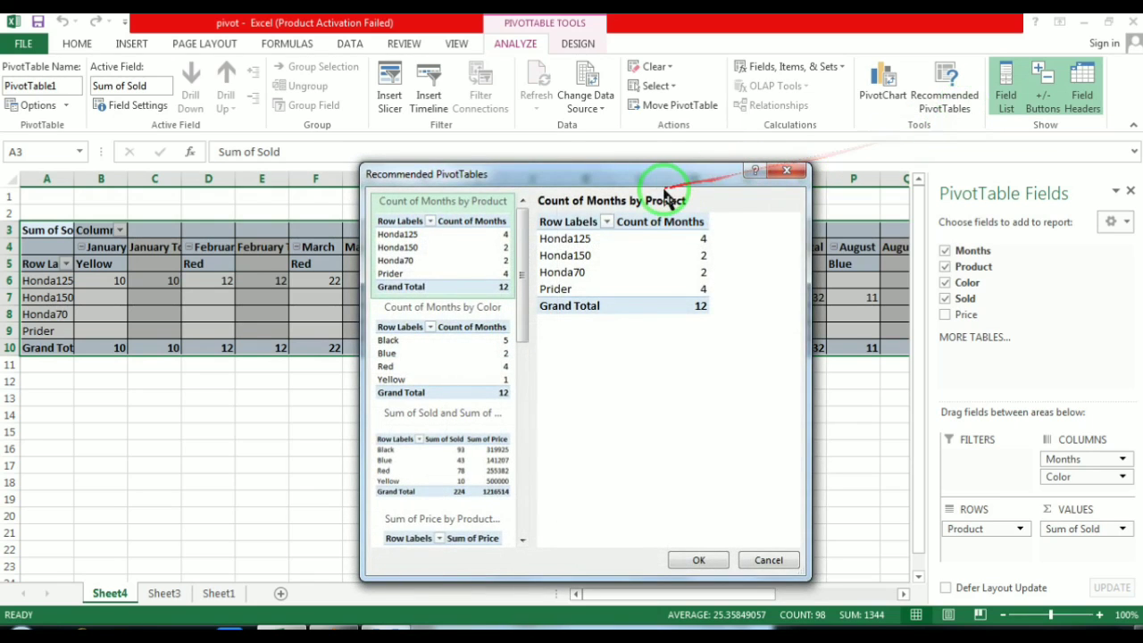
pyautogui.moveTo(659, 187); pyautogui.dragTo(655, 109)
pyautogui.click(435, 190)
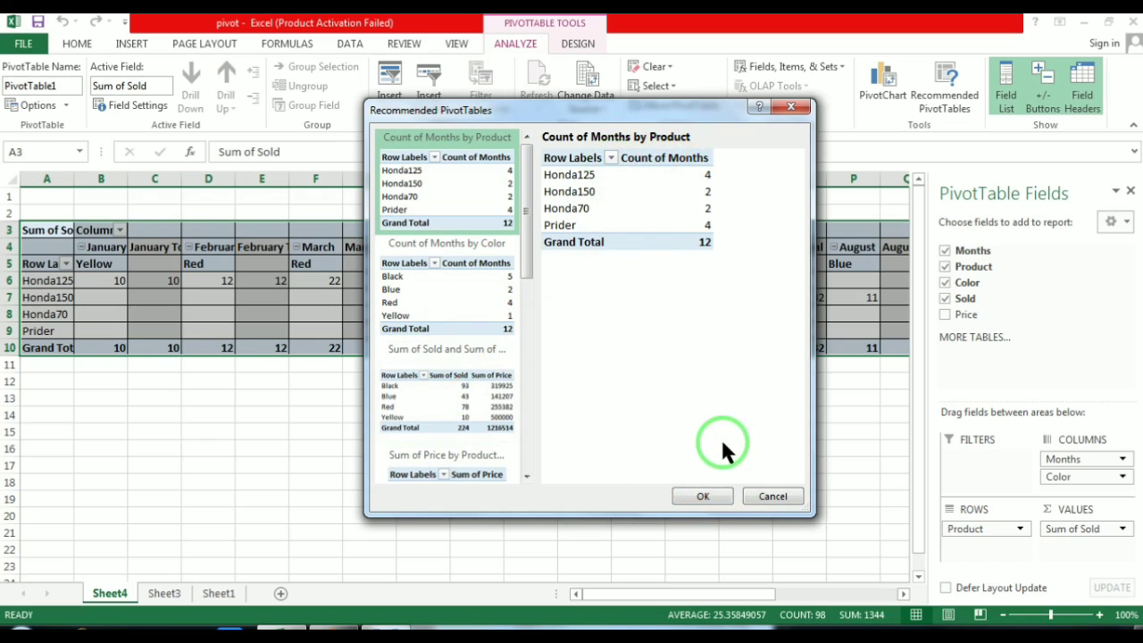
pyautogui.click(706, 497)
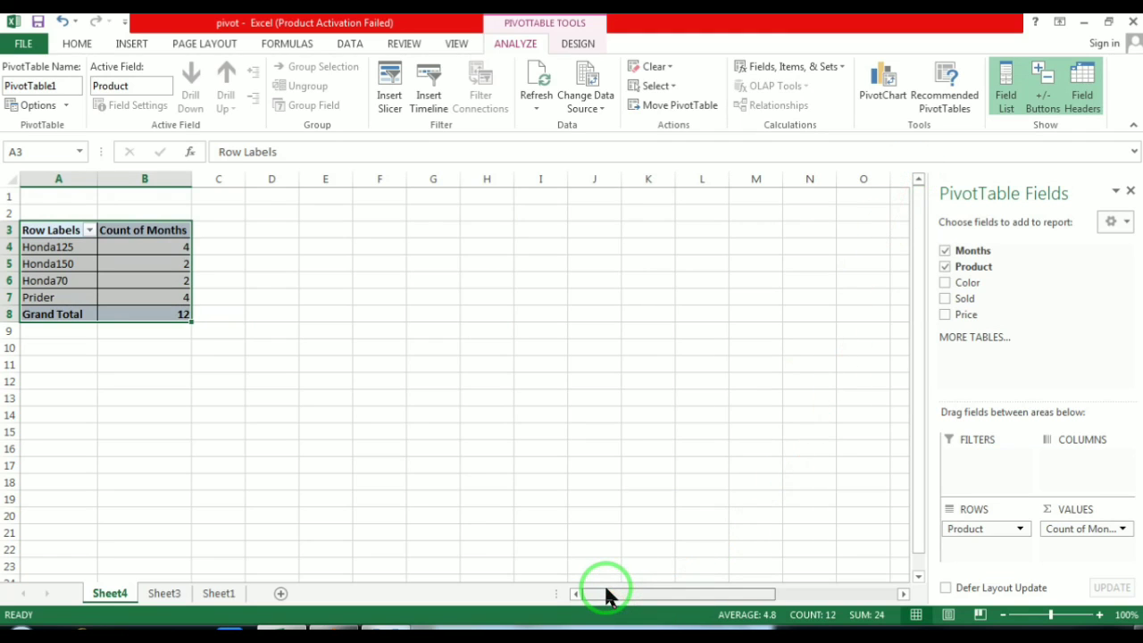
pyautogui.hotkey('ctrl', 'z')
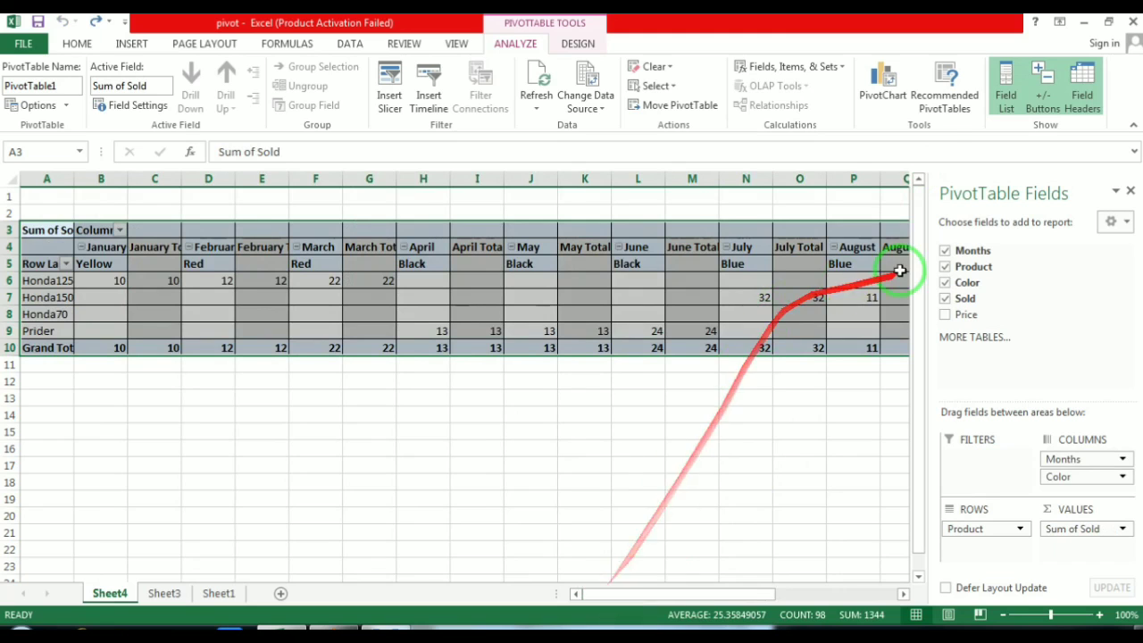
# Apply the recommended PivotTable "Count of Months by Color" to the report, and undo it.
pyautogui.click(951, 96)
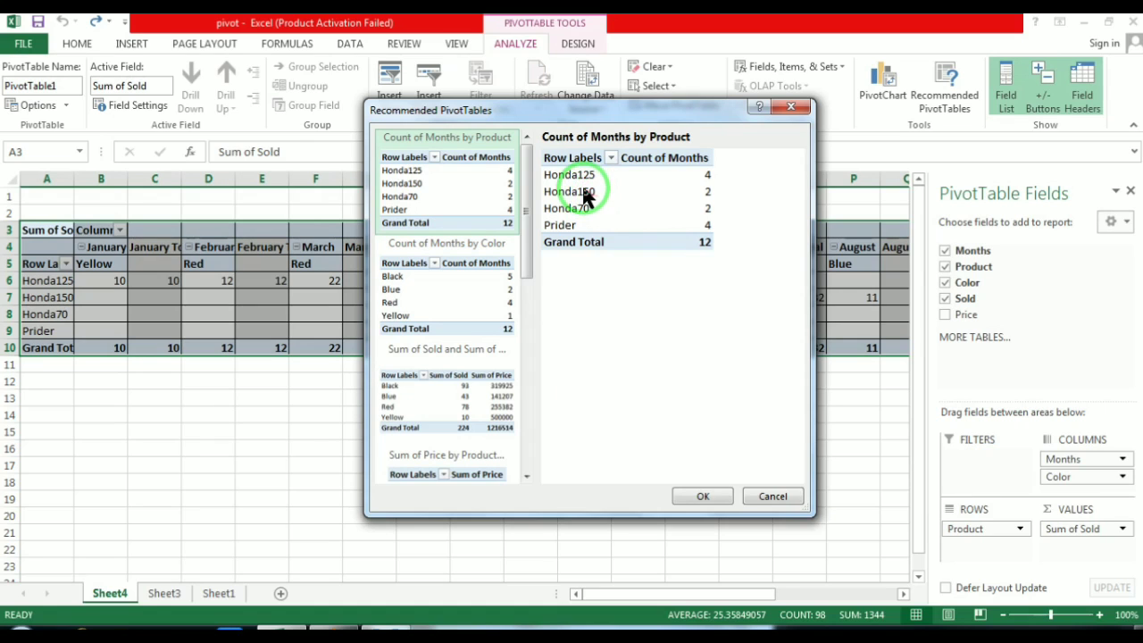
pyautogui.click(449, 288)
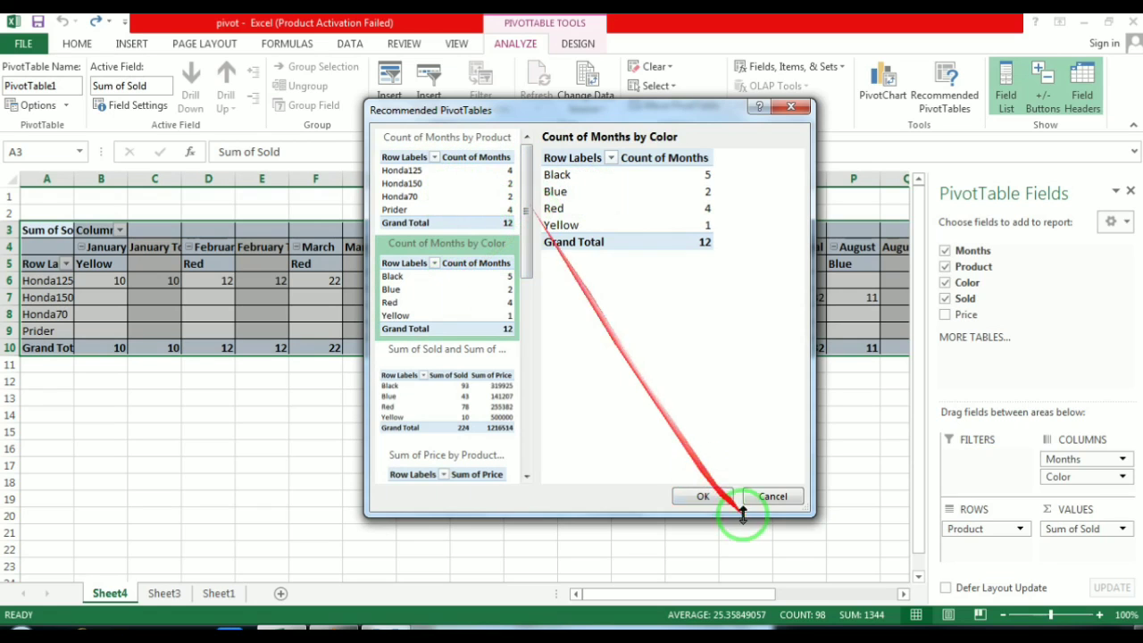
pyautogui.click(705, 497)
pyautogui.click(715, 498)
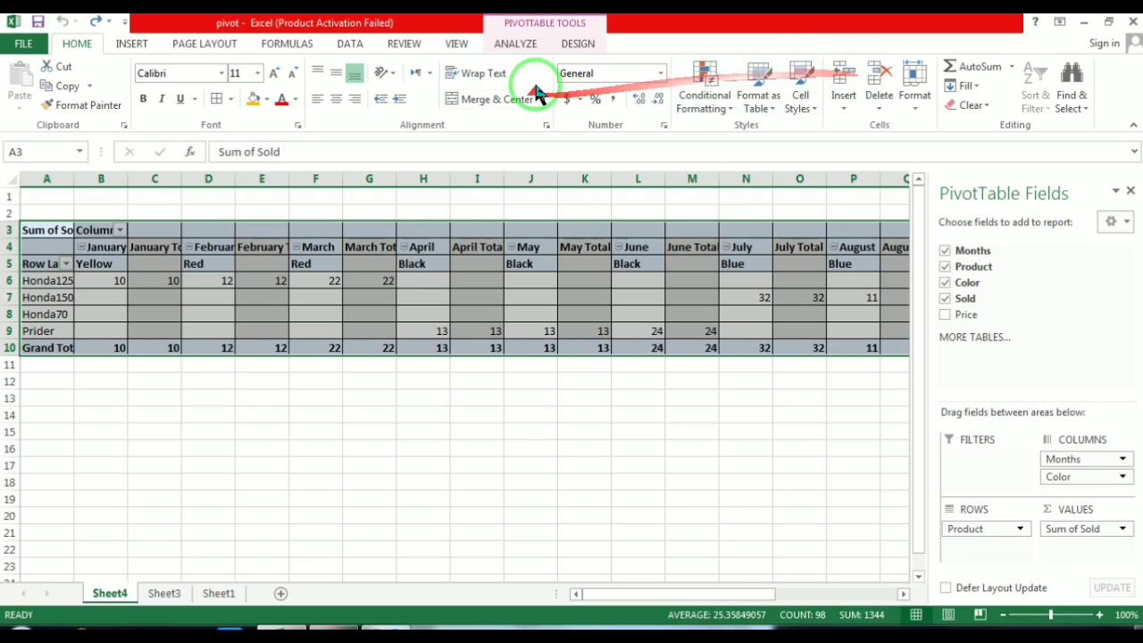
# Check the field list with a cell outside and inside the PivotTable selected, and hide the list.
pyautogui.click(514, 43)
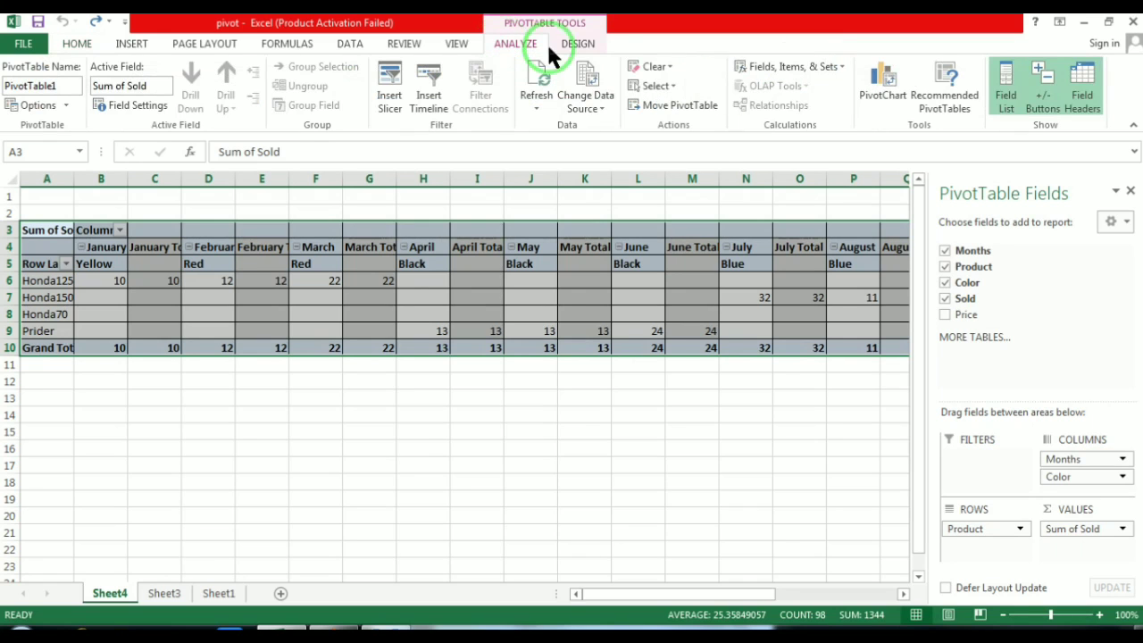
pyautogui.click(1023, 105)
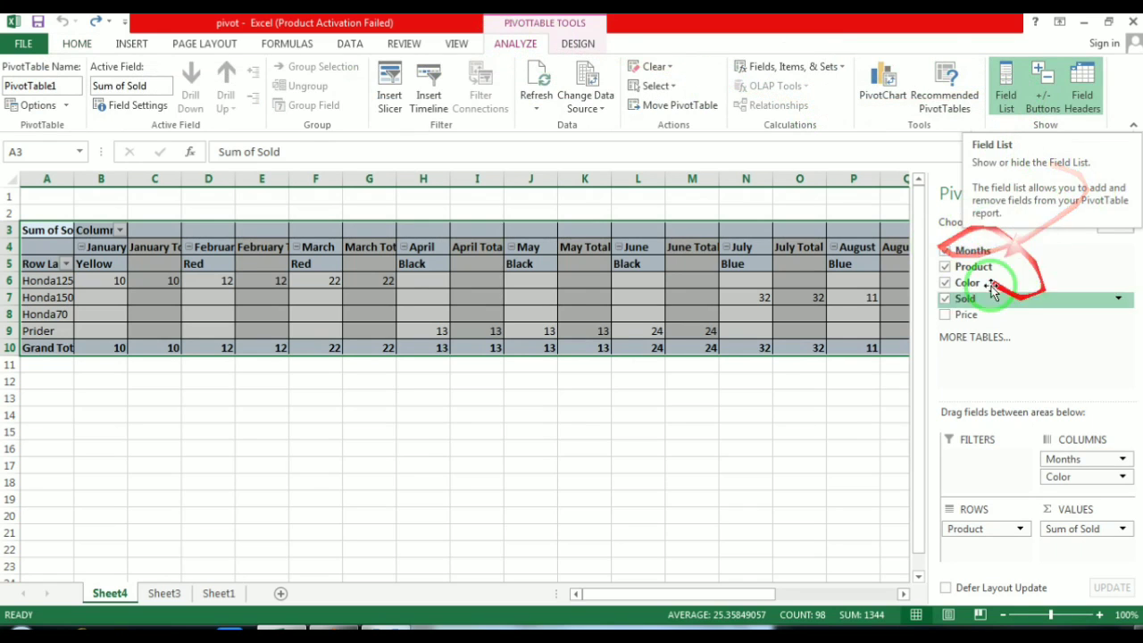
pyautogui.click(873, 397)
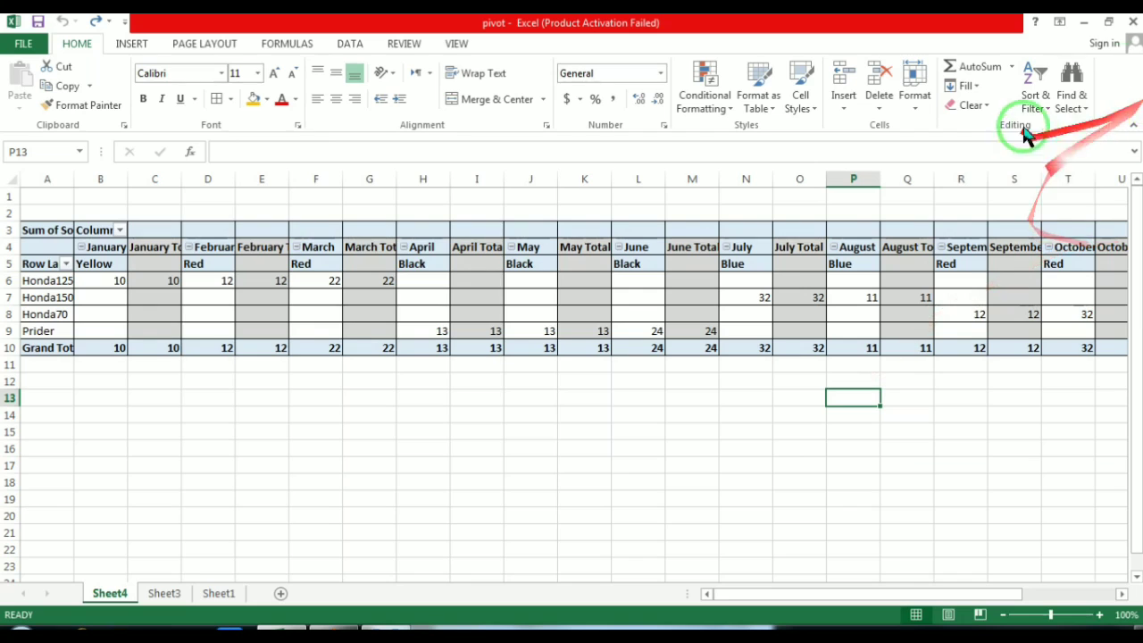
pyautogui.click(354, 227)
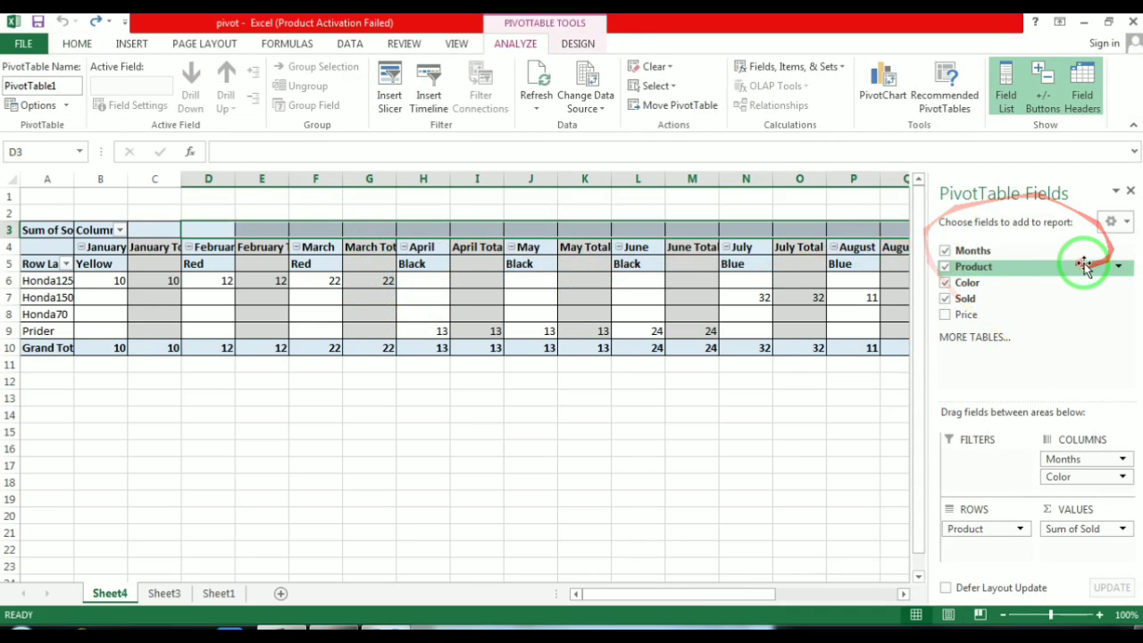
pyautogui.click(1129, 193)
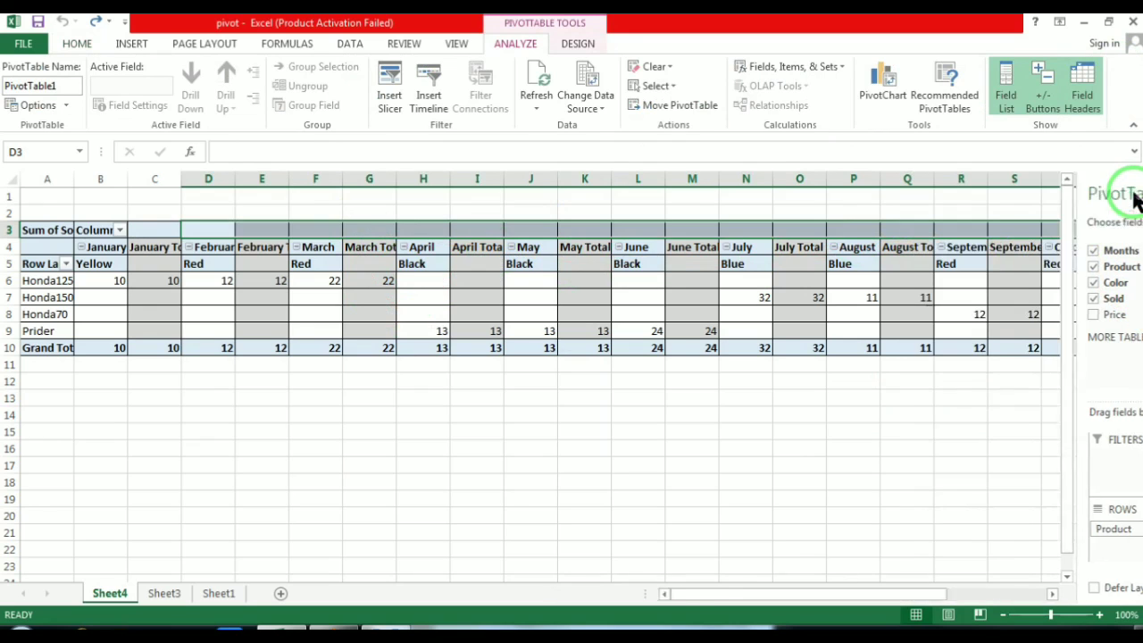
pyautogui.click(494, 456)
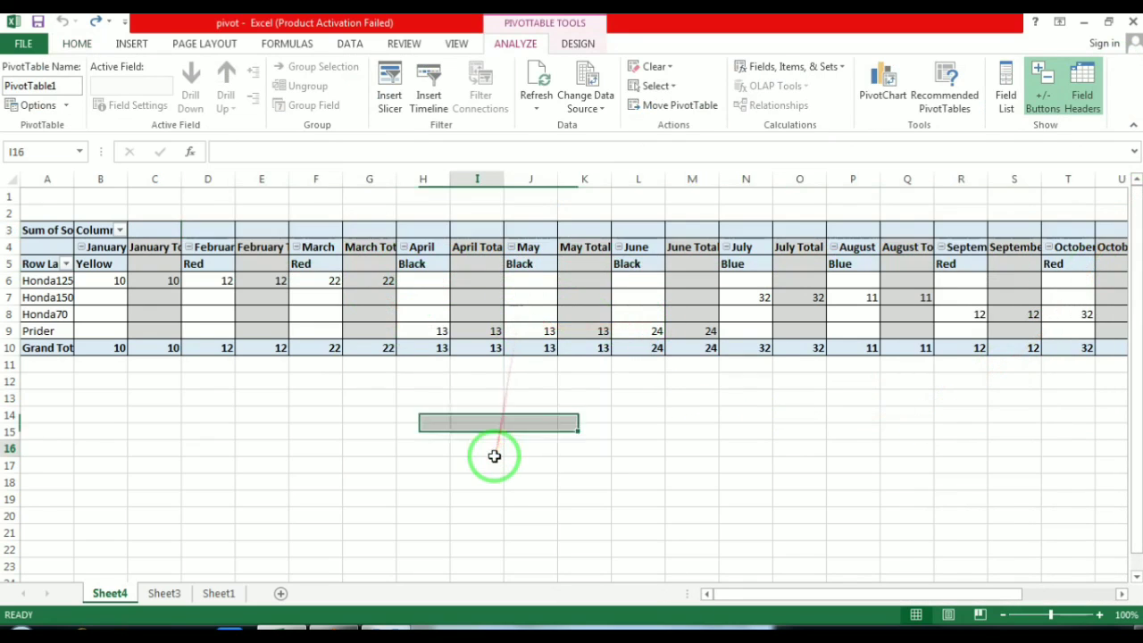
# Select the February label in the PivotTable and toggle the field list on, off and on again.
pyautogui.click(425, 263)
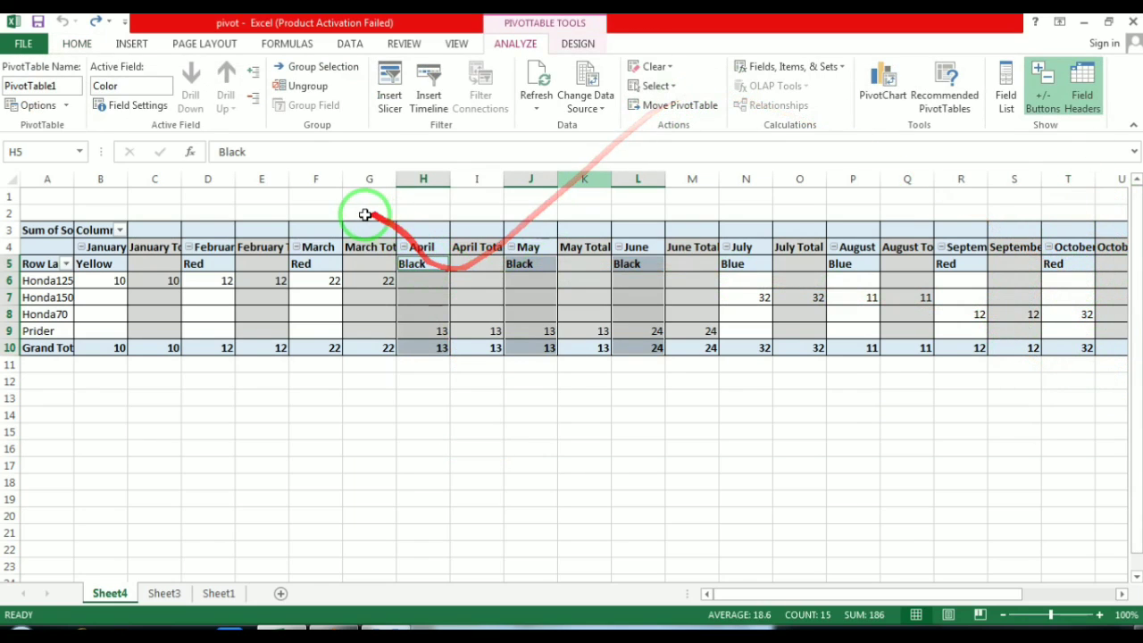
pyautogui.click(233, 246)
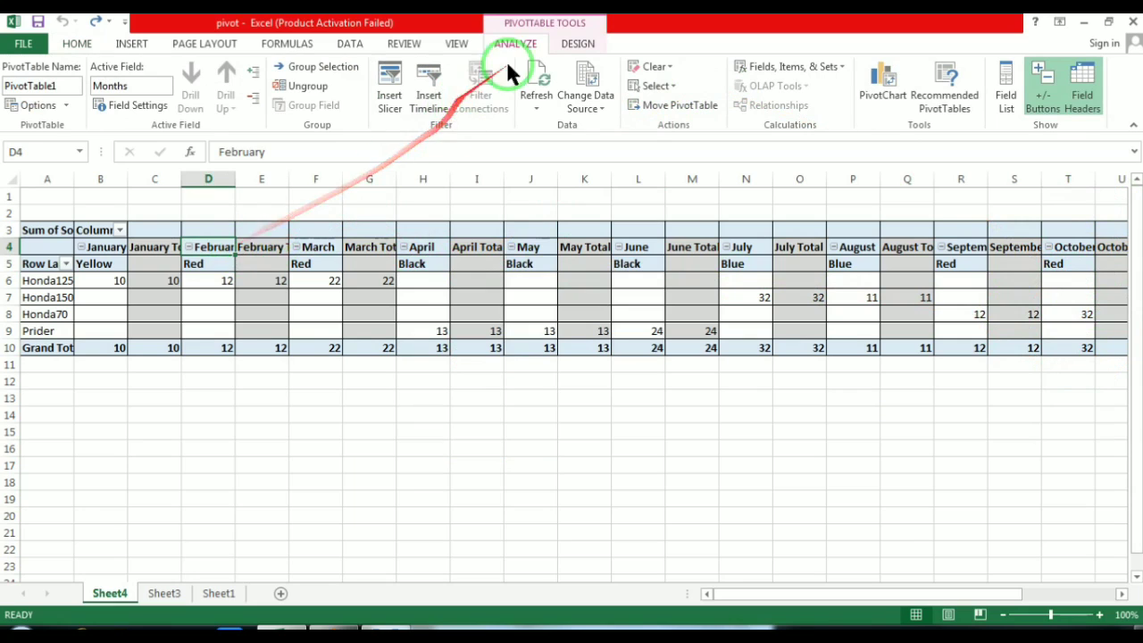
pyautogui.click(1010, 99)
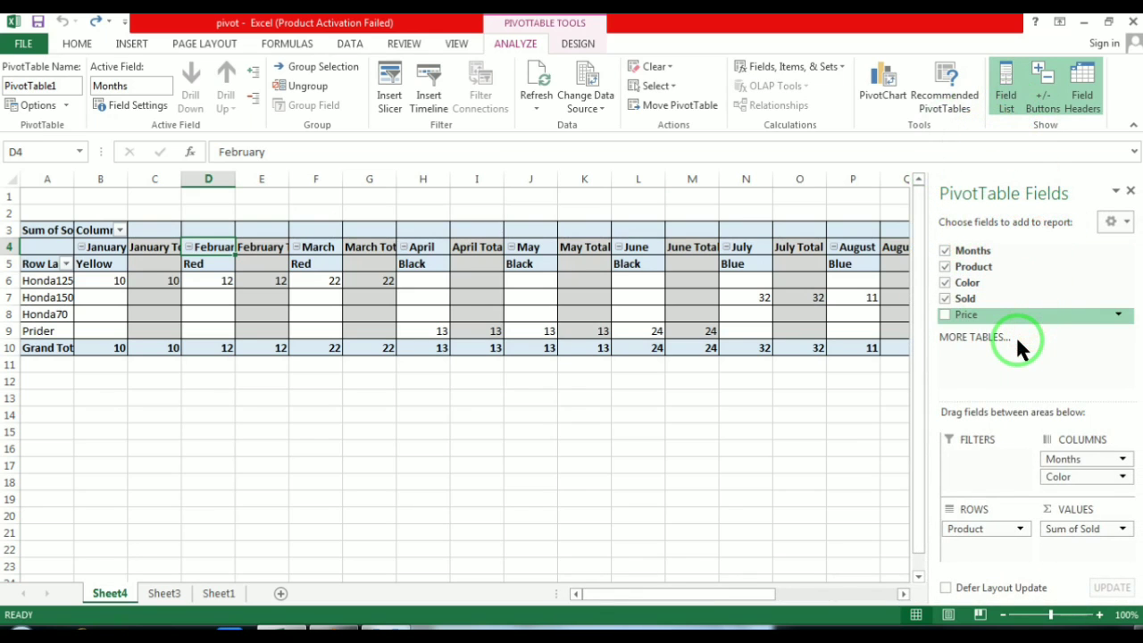
pyautogui.click(1009, 96)
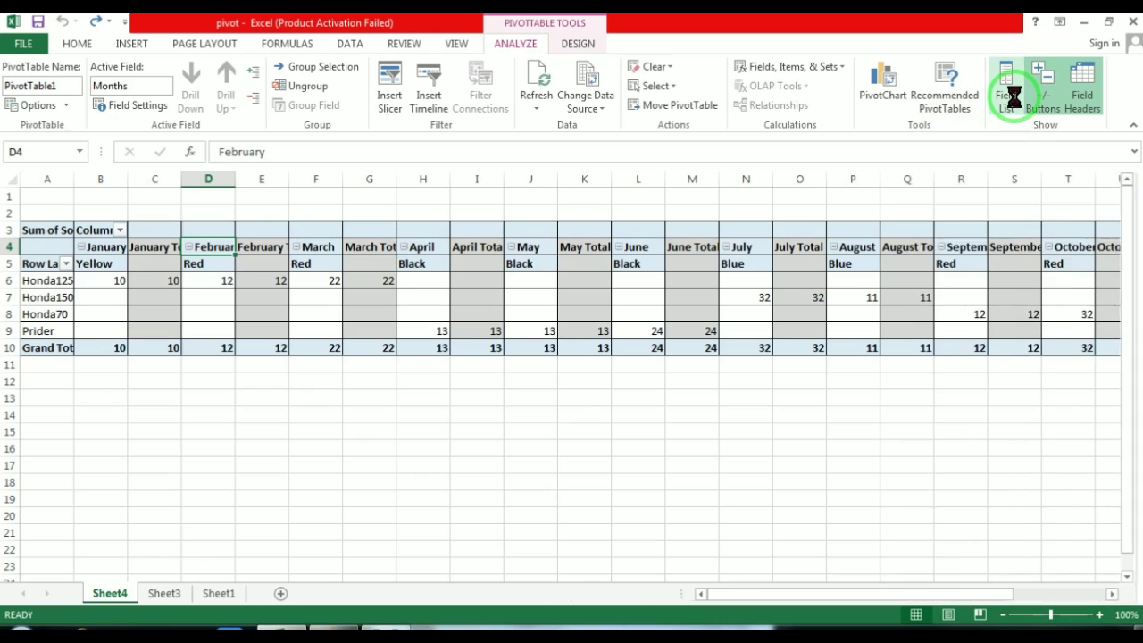
pyautogui.click(1008, 85)
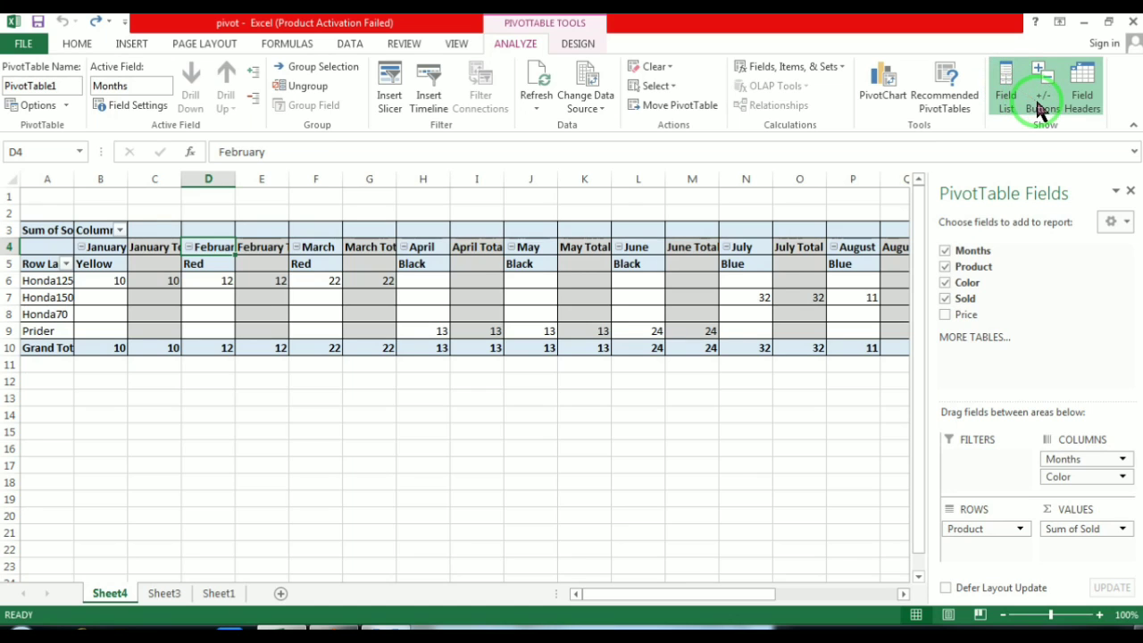
# Turn the PivotTable's +/- buttons off and on, and collapse and re-expand the January column group.
pyautogui.click(1038, 106)
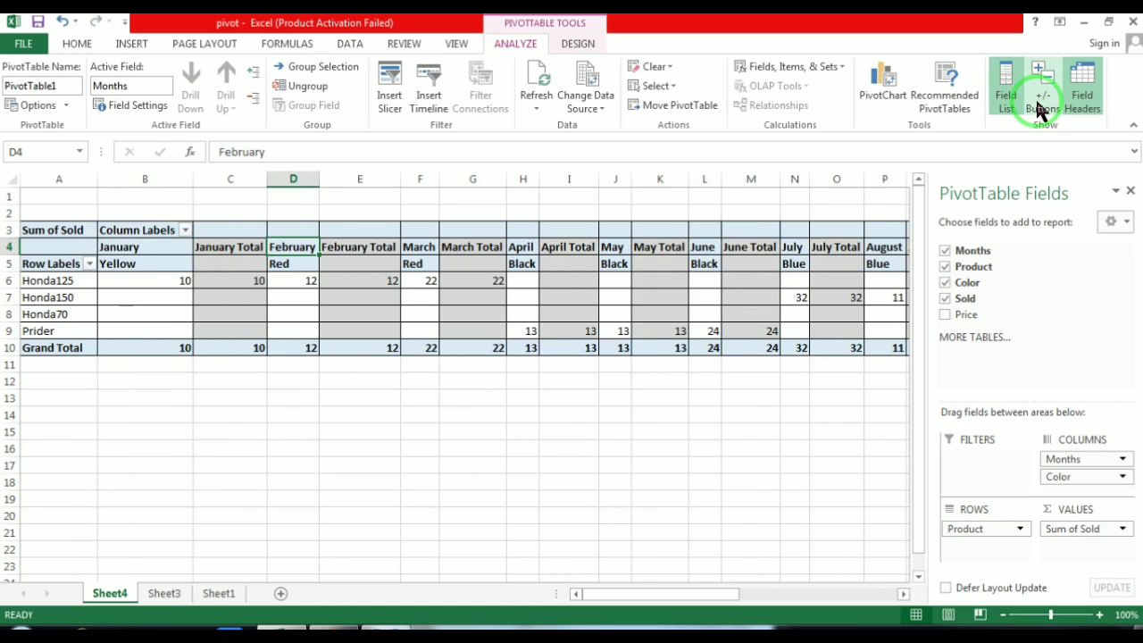
pyautogui.click(1038, 105)
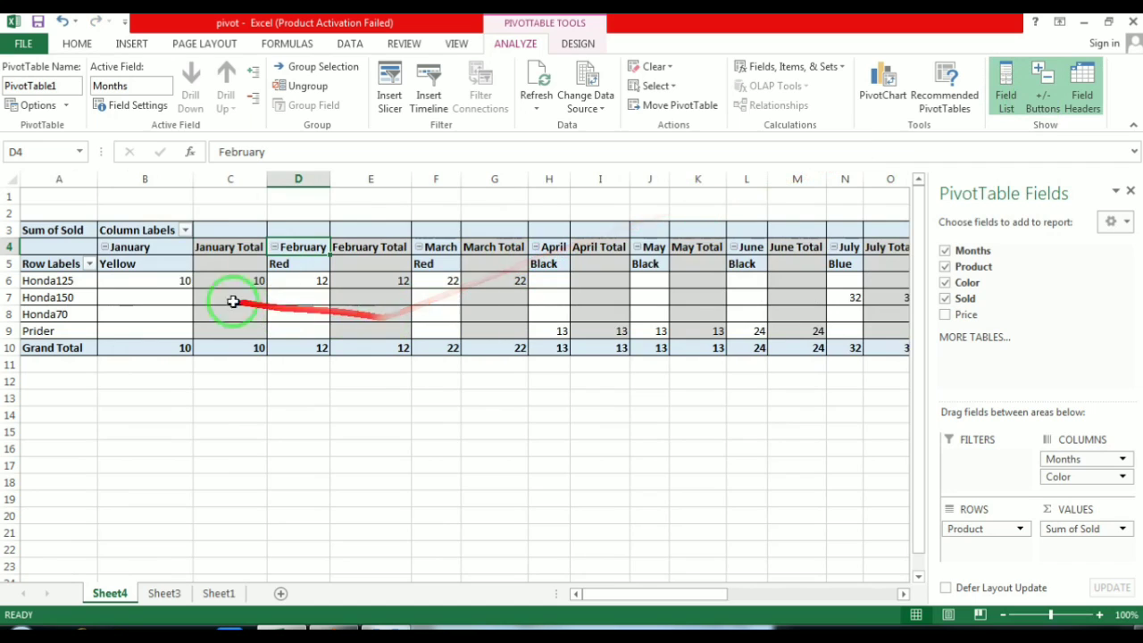
pyautogui.click(104, 249)
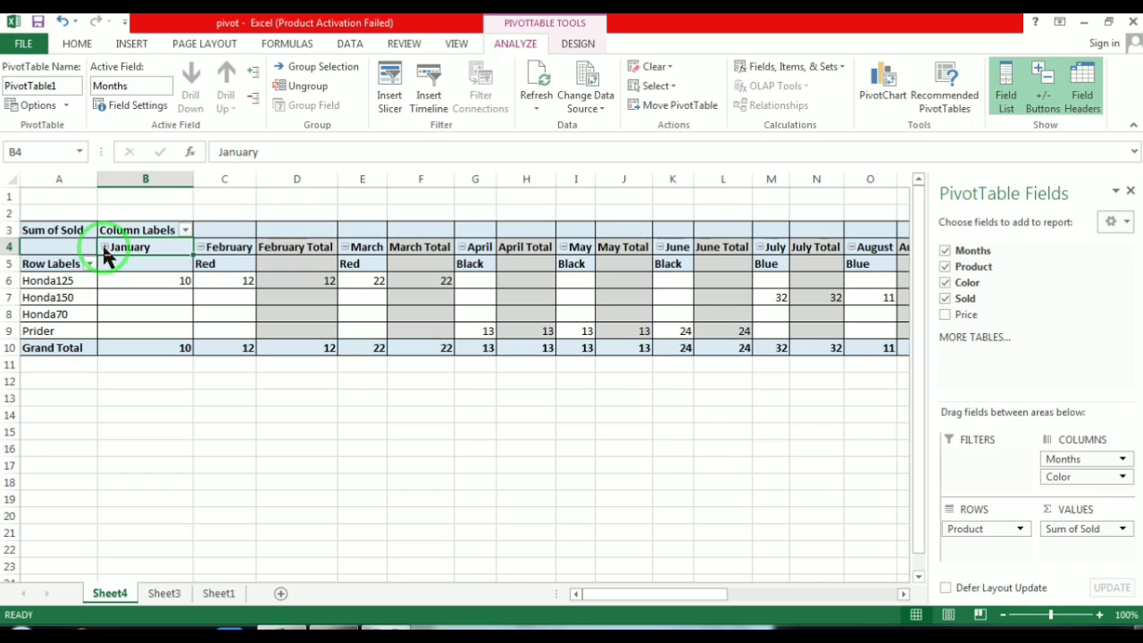
pyautogui.click(104, 248)
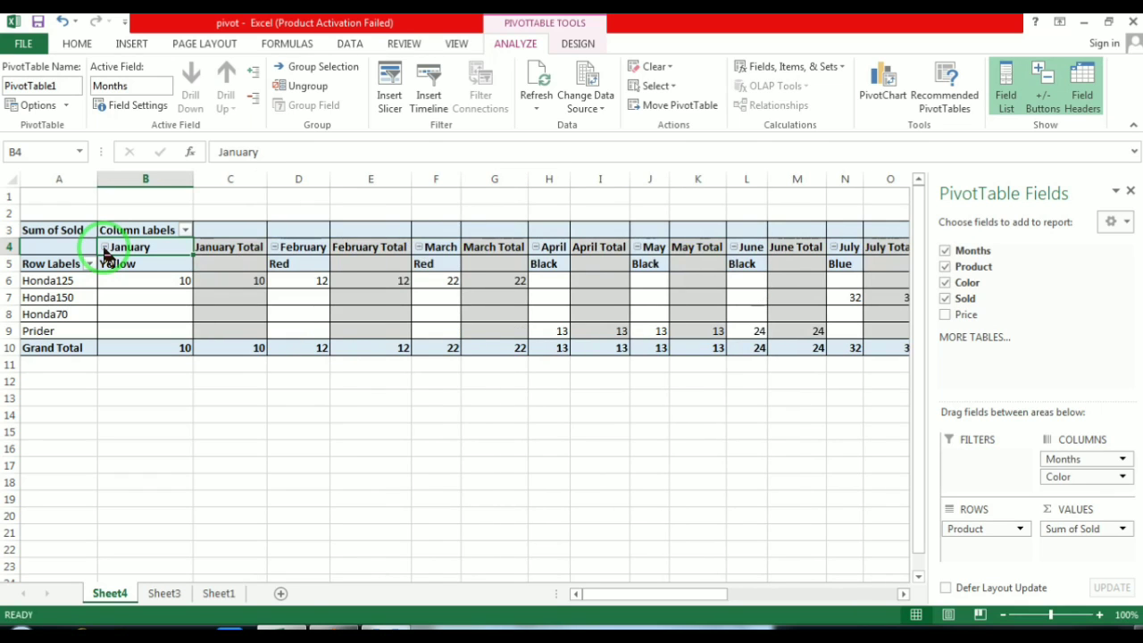
pyautogui.click(105, 248)
pyautogui.click(104, 248)
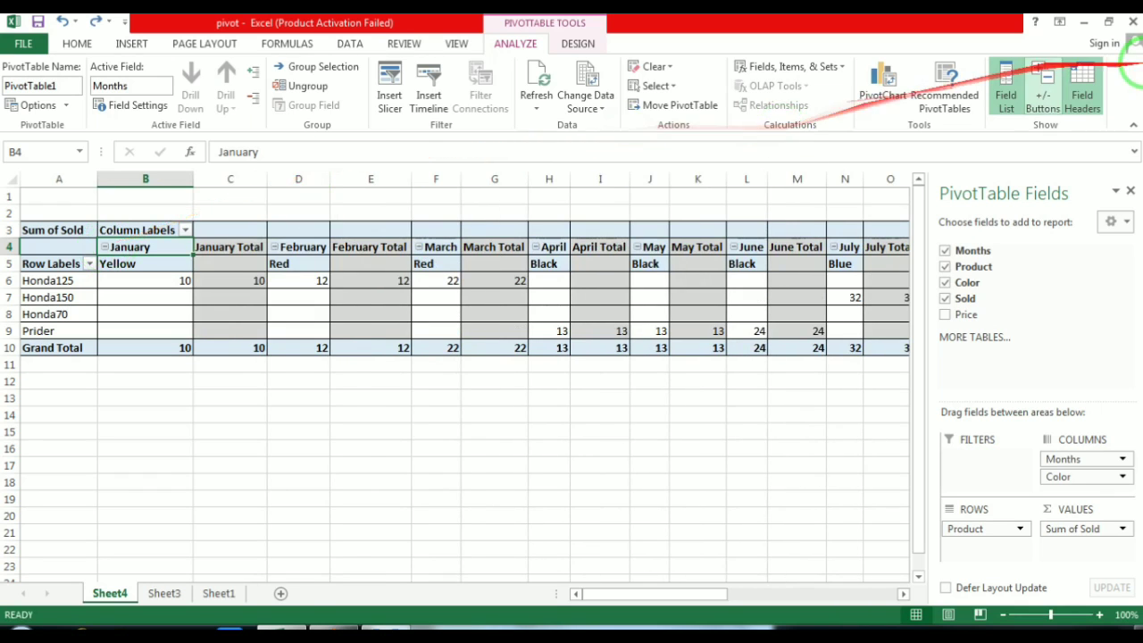
# Hide the PivotTable's row and column field headers and show them again.
pyautogui.click(1086, 103)
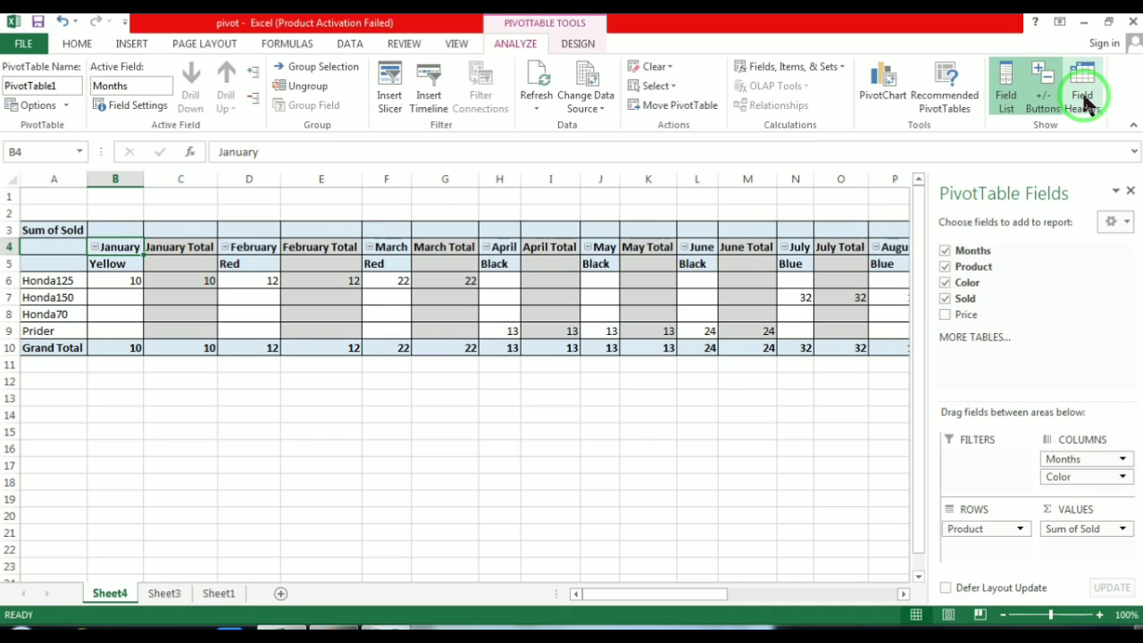
pyautogui.click(1086, 104)
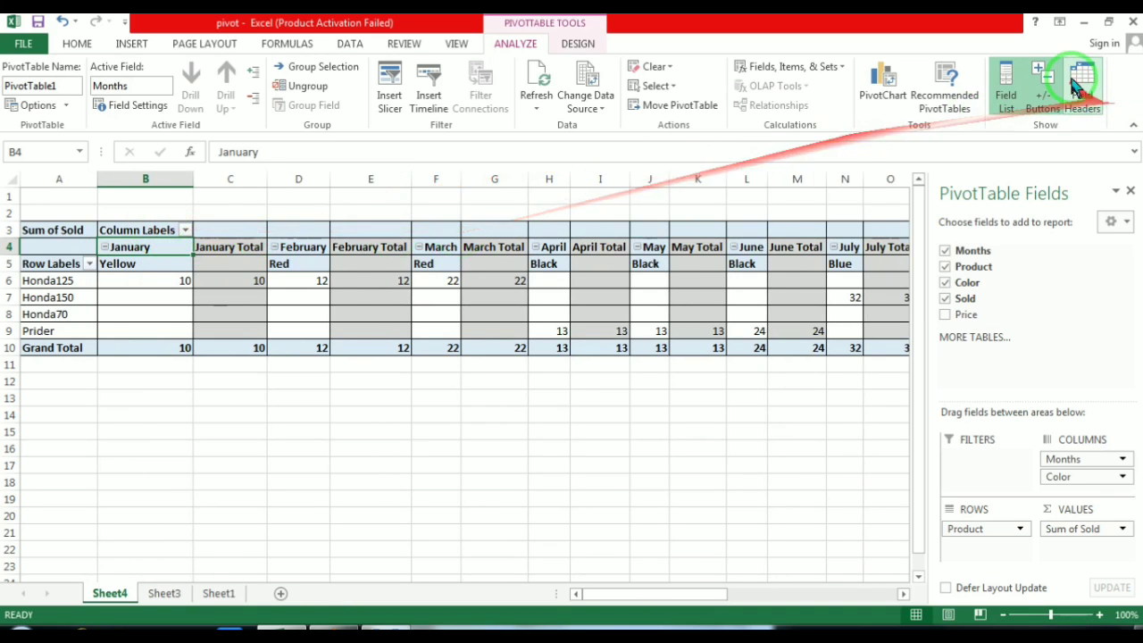
pyautogui.click(1078, 86)
pyautogui.click(1077, 85)
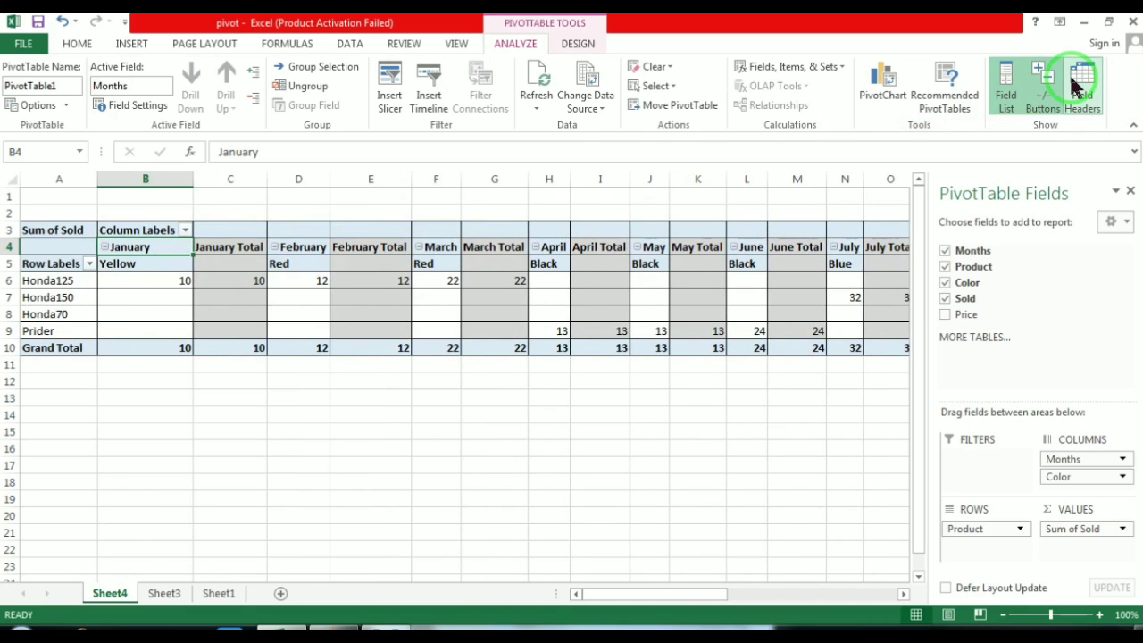
# Look at the Totals & Filters settings in the PivotTable options and close them without changes.
pyautogui.click(61, 105)
pyautogui.click(548, 142)
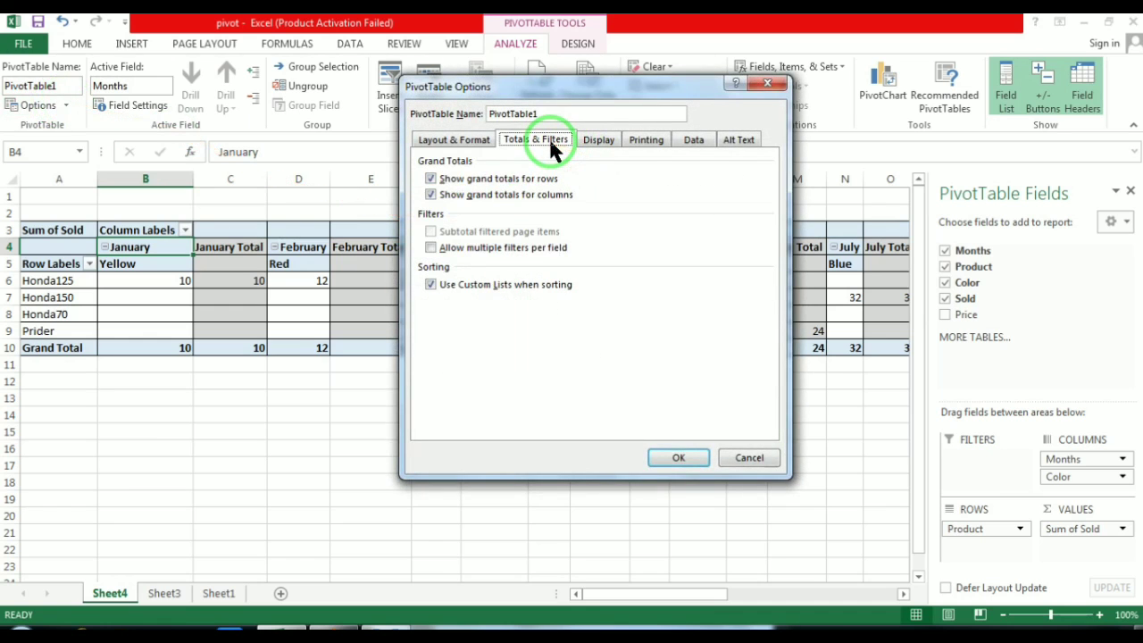
pyautogui.click(767, 84)
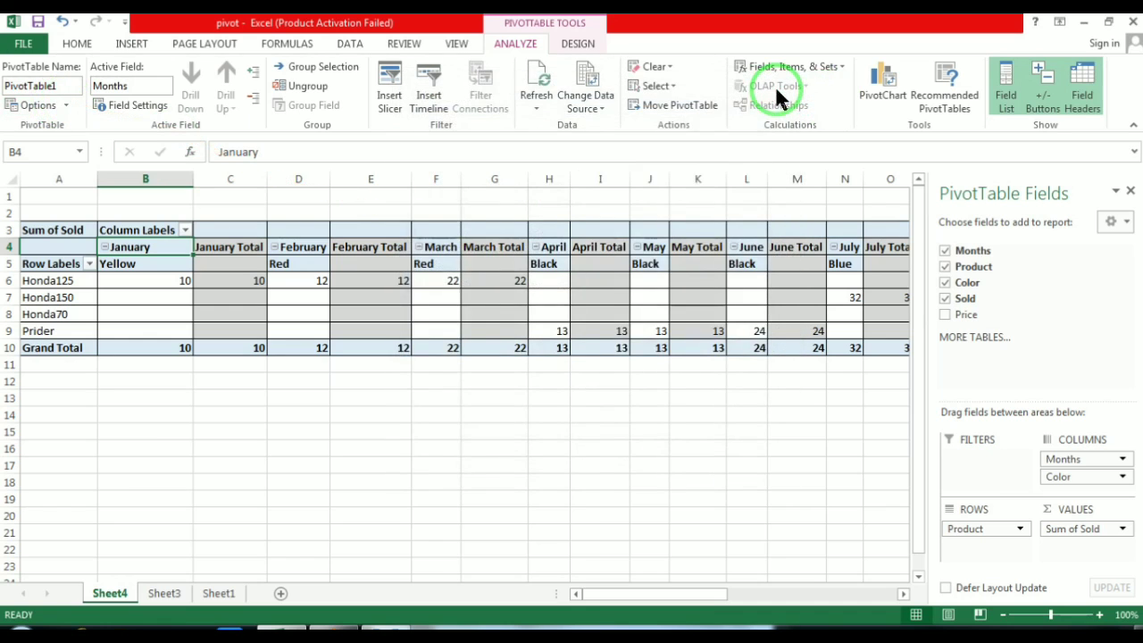
# Select the February label and restyle the PivotTable with the blue style from the first row of the Medium styles.
pyautogui.click(591, 466)
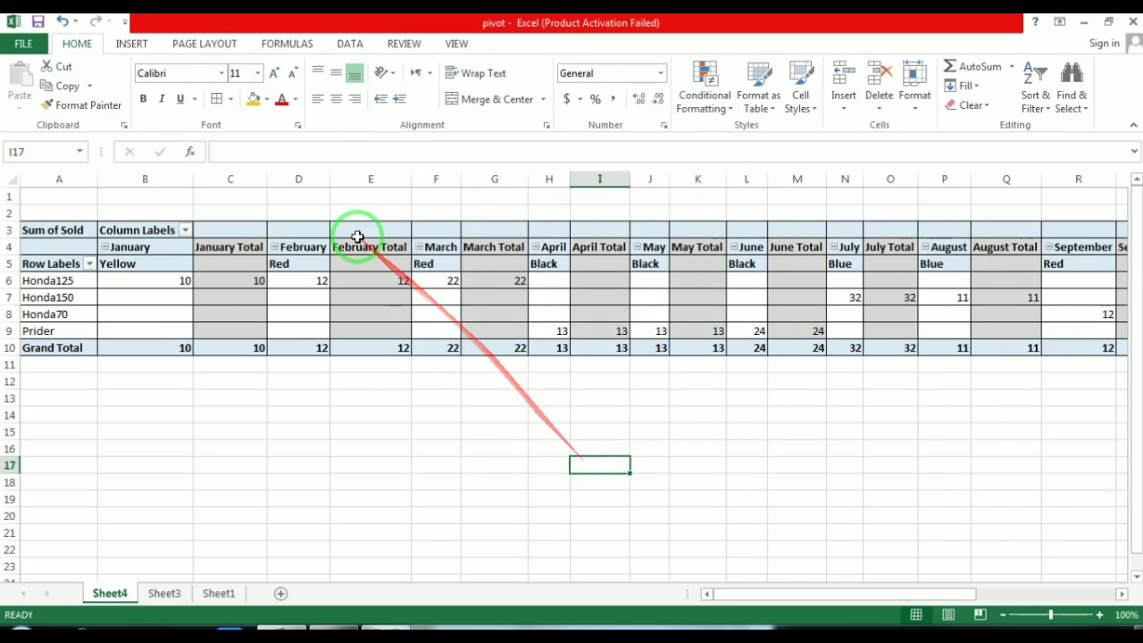
pyautogui.click(282, 241)
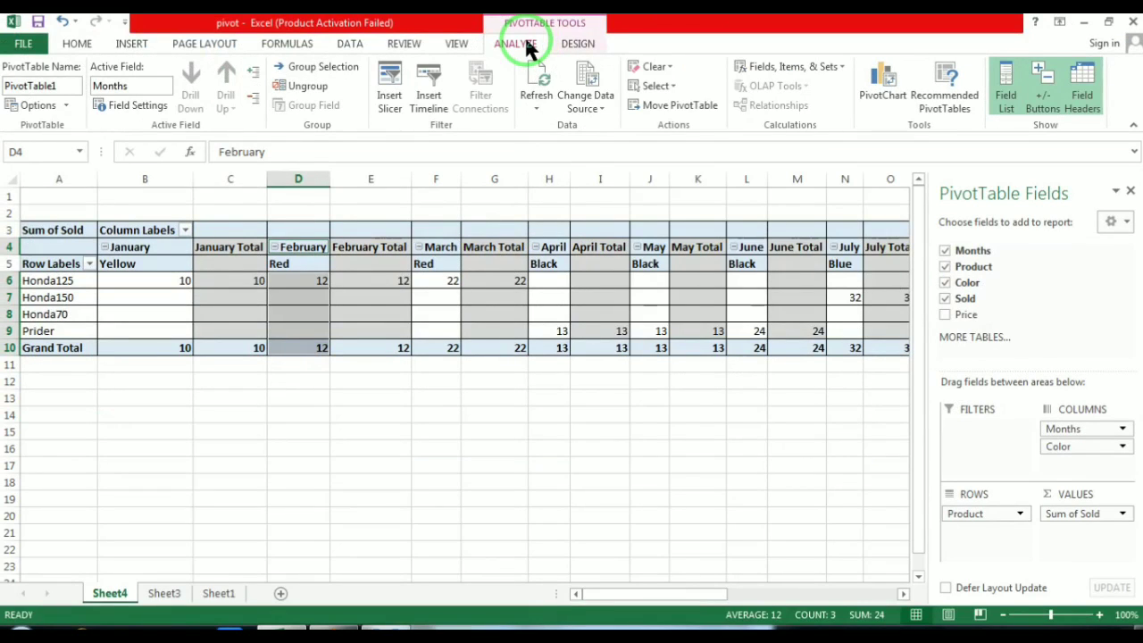
pyautogui.click(574, 44)
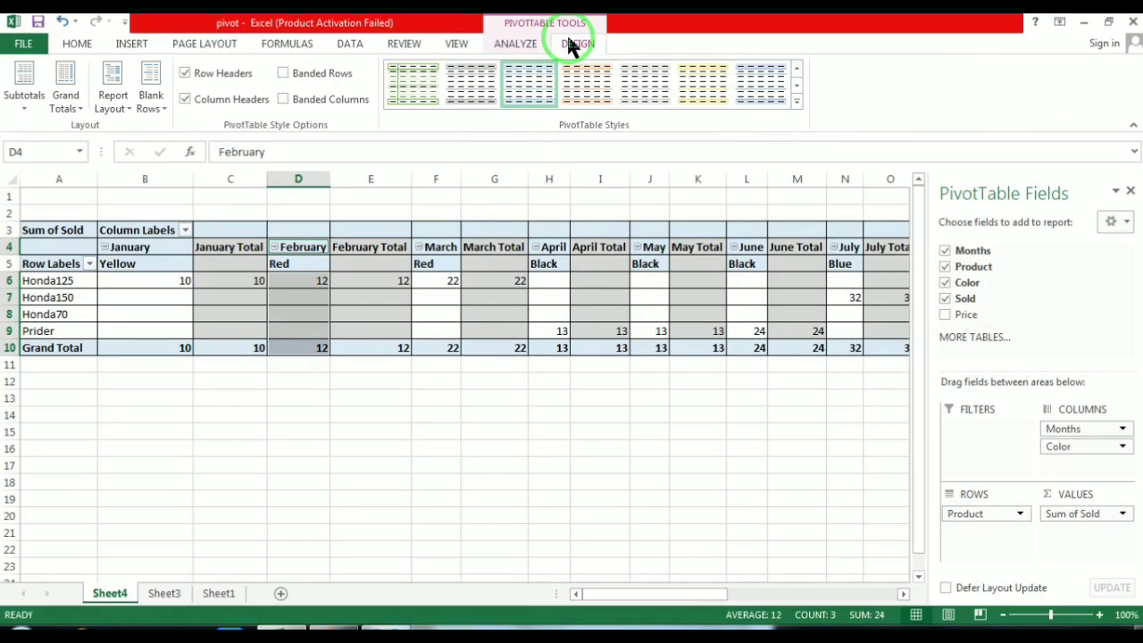
pyautogui.click(576, 75)
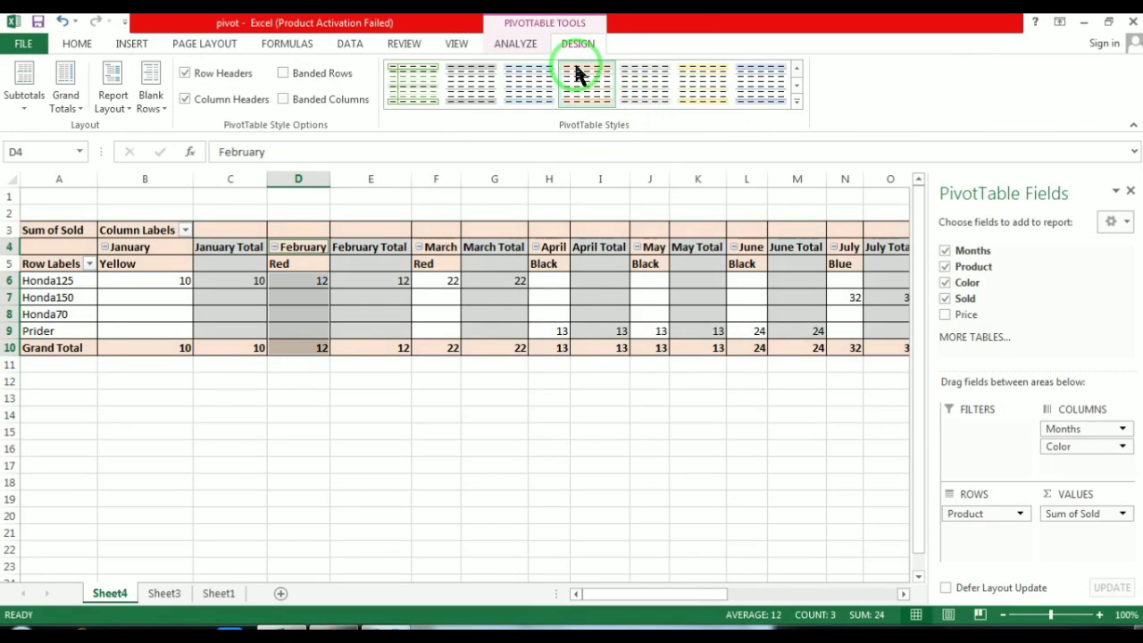
pyautogui.click(534, 90)
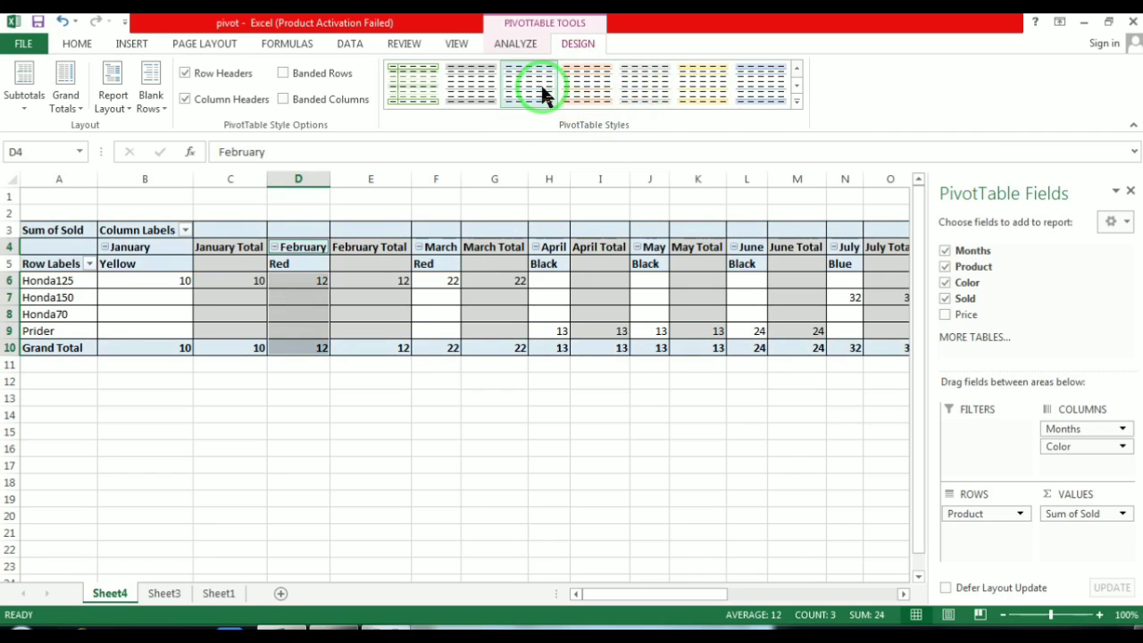
pyautogui.click(797, 98)
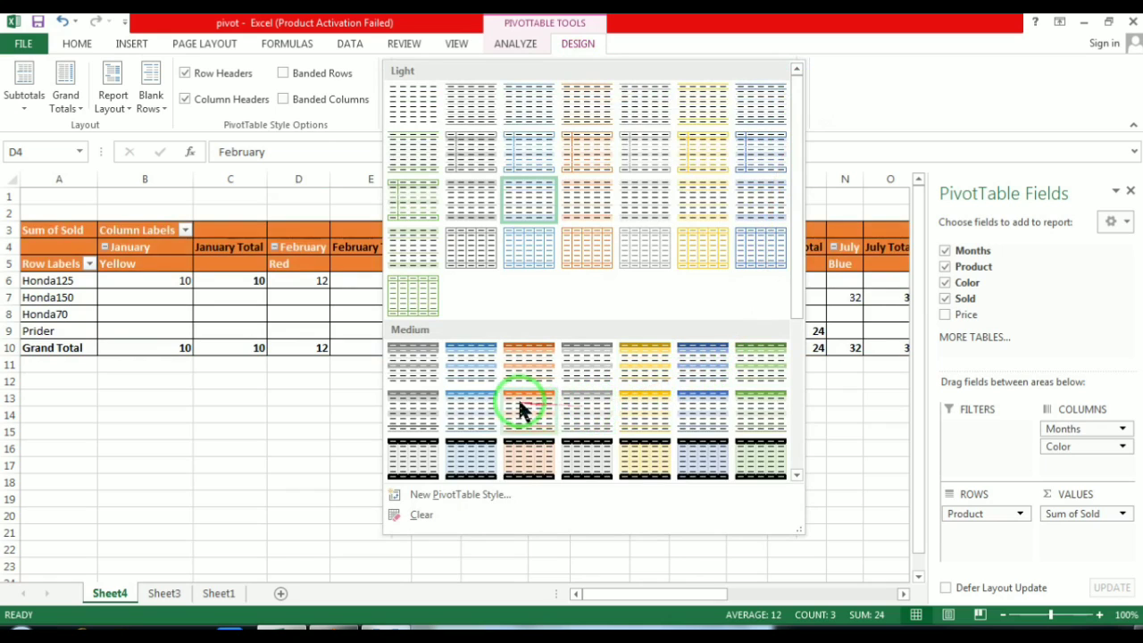
pyautogui.click(481, 362)
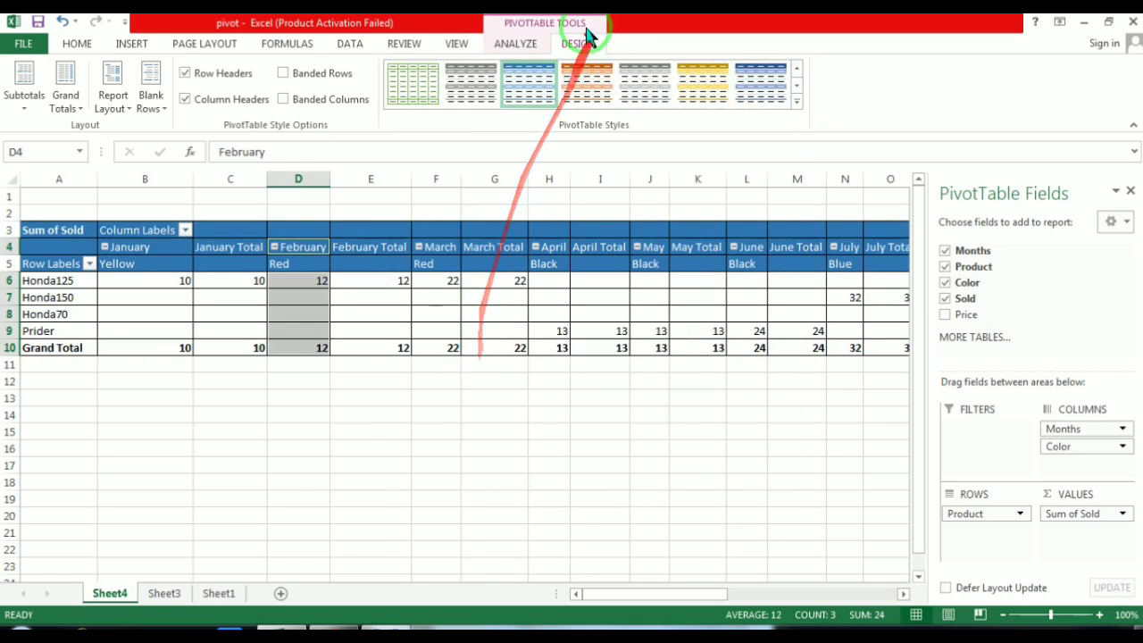
# Select the Column Labels cell and apply the Medium PivotTable style with the solid orange header rows.
pyautogui.click(429, 478)
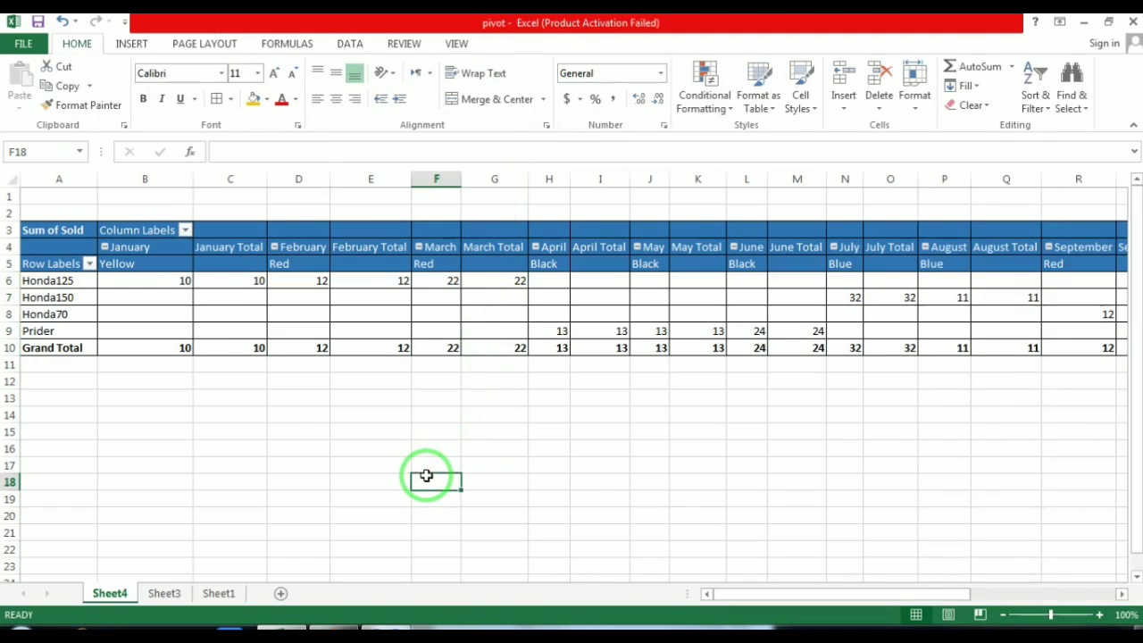
pyautogui.click(160, 234)
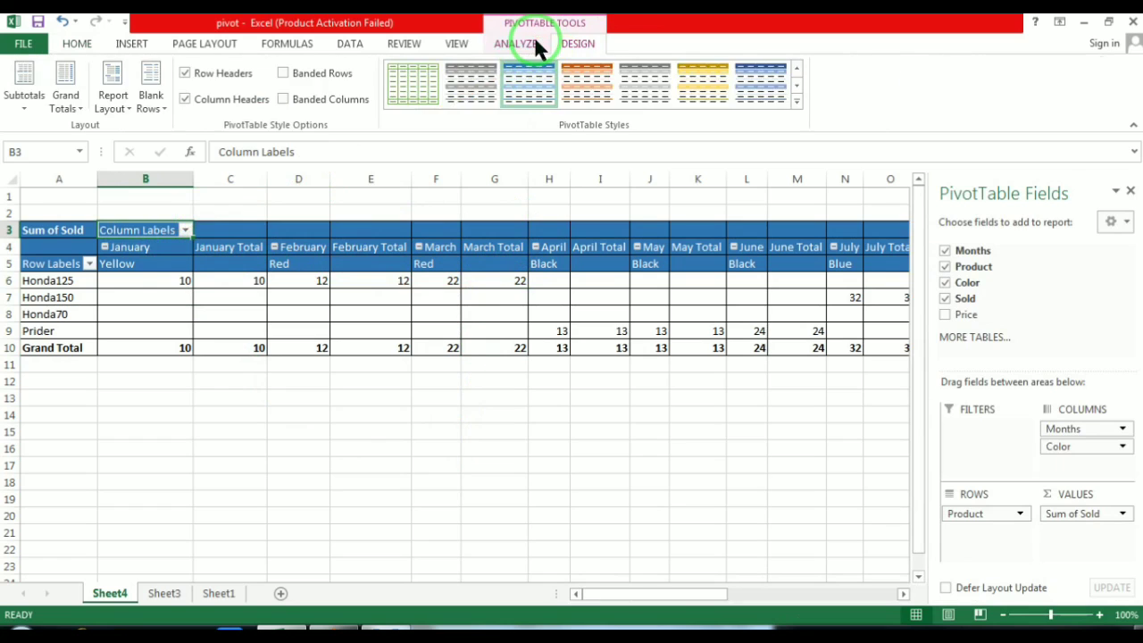
pyautogui.click(527, 40)
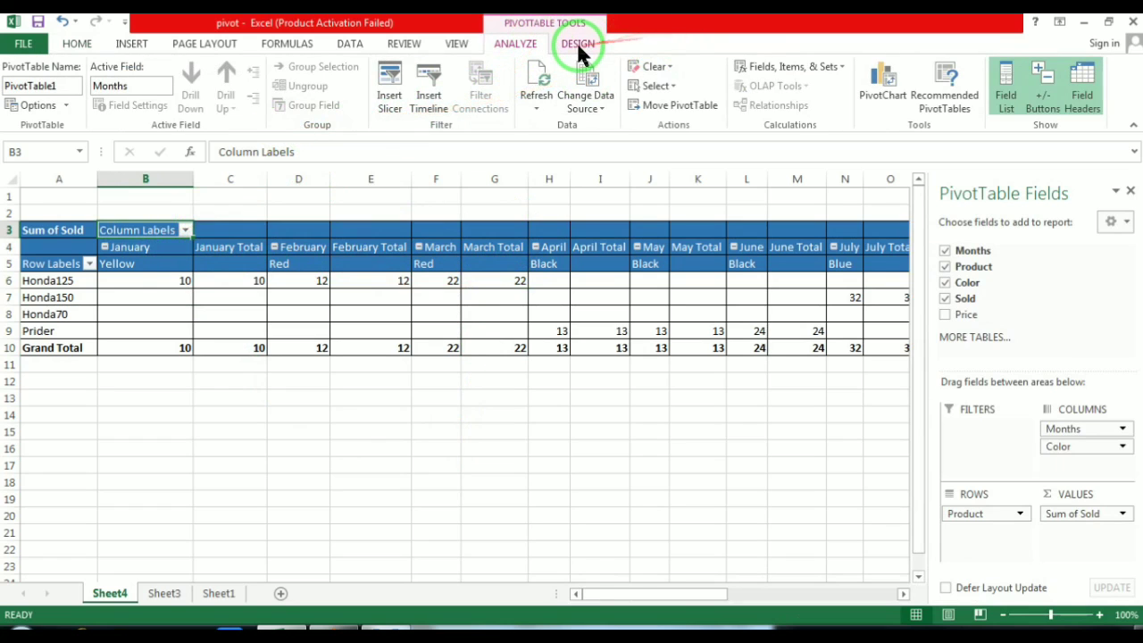
pyautogui.click(578, 43)
pyautogui.click(536, 43)
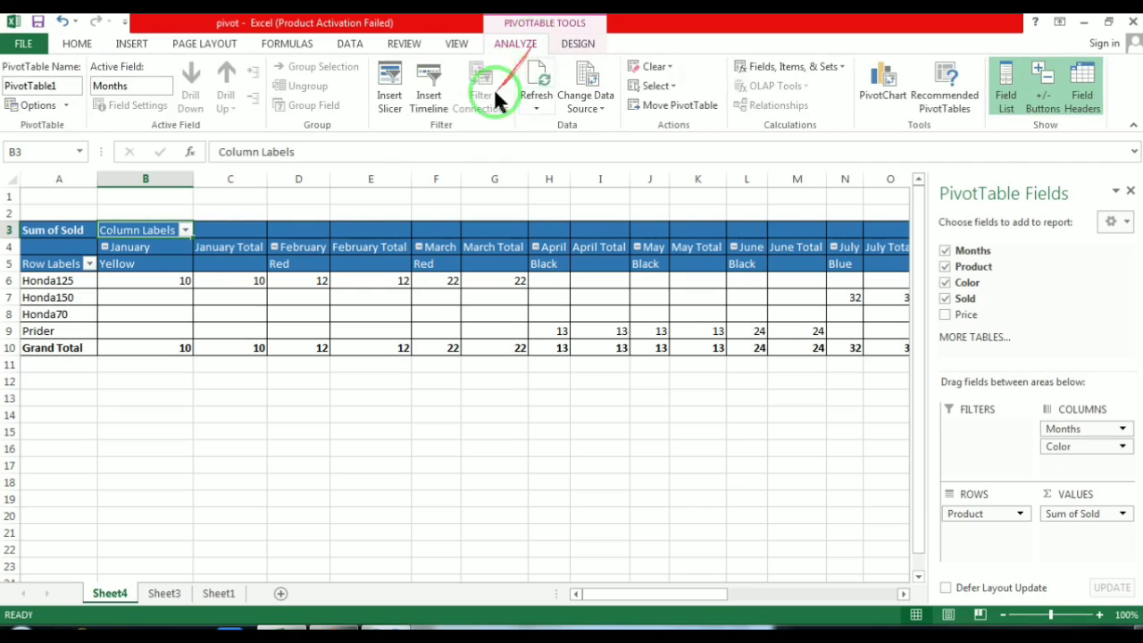
pyautogui.click(582, 44)
pyautogui.click(418, 92)
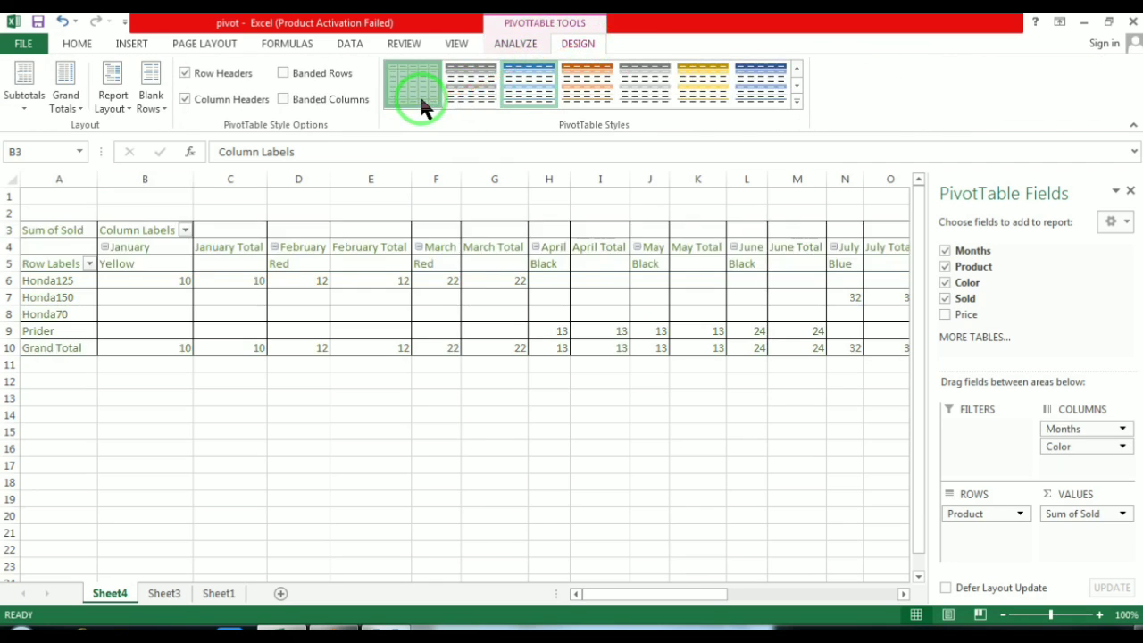
pyautogui.click(701, 90)
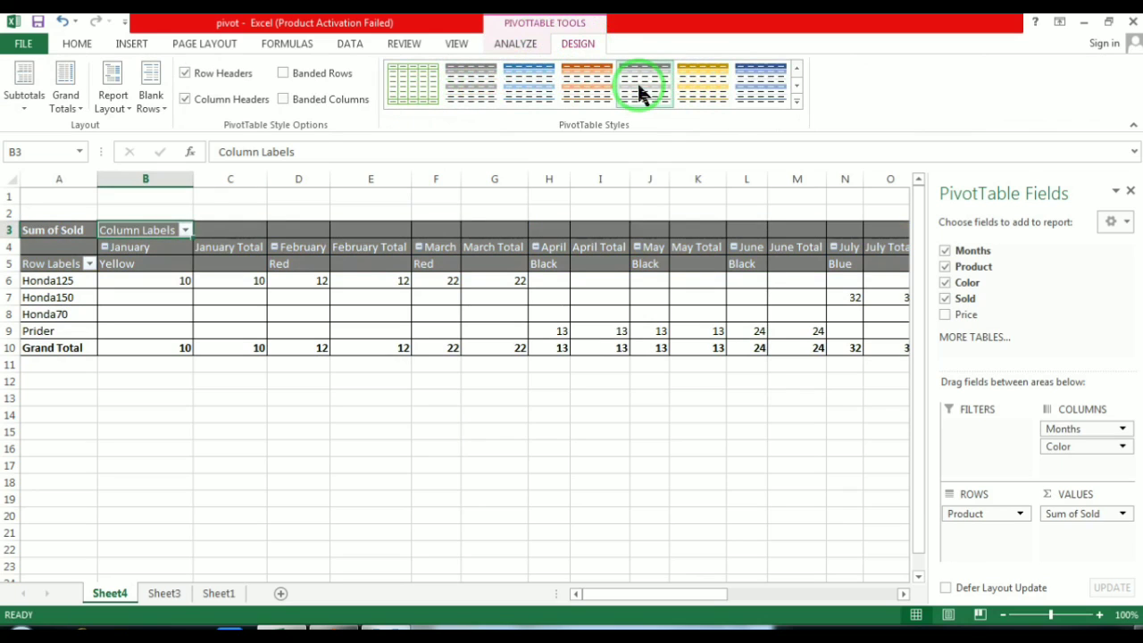
pyautogui.click(585, 89)
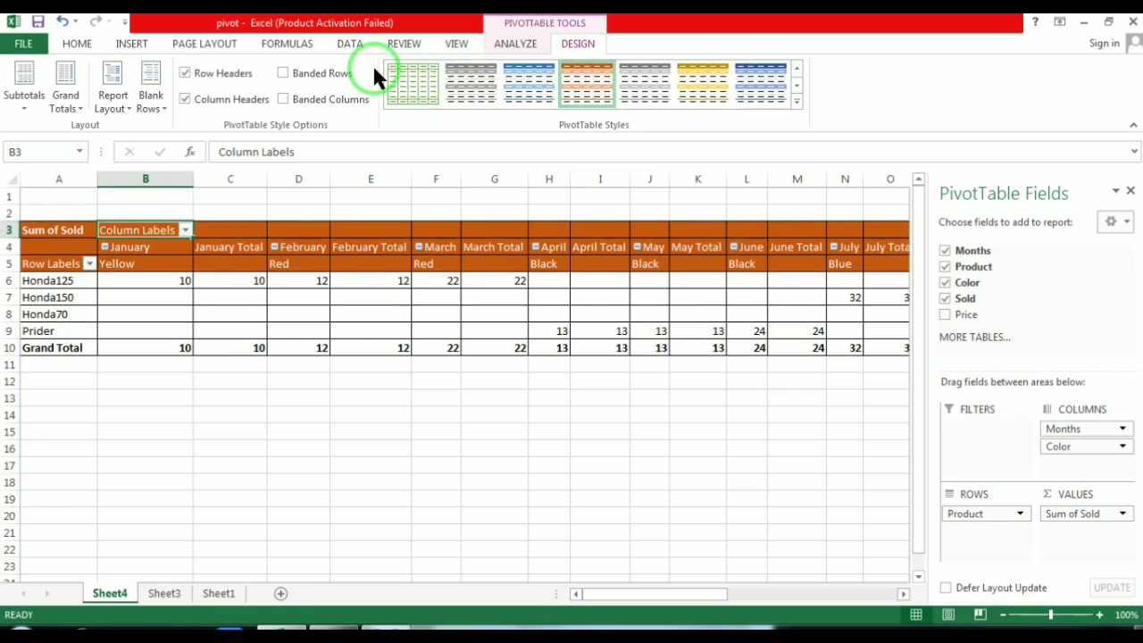
# Turn the Row Headers style option off and on again, and do the same with Column Headers.
pyautogui.click(59, 86)
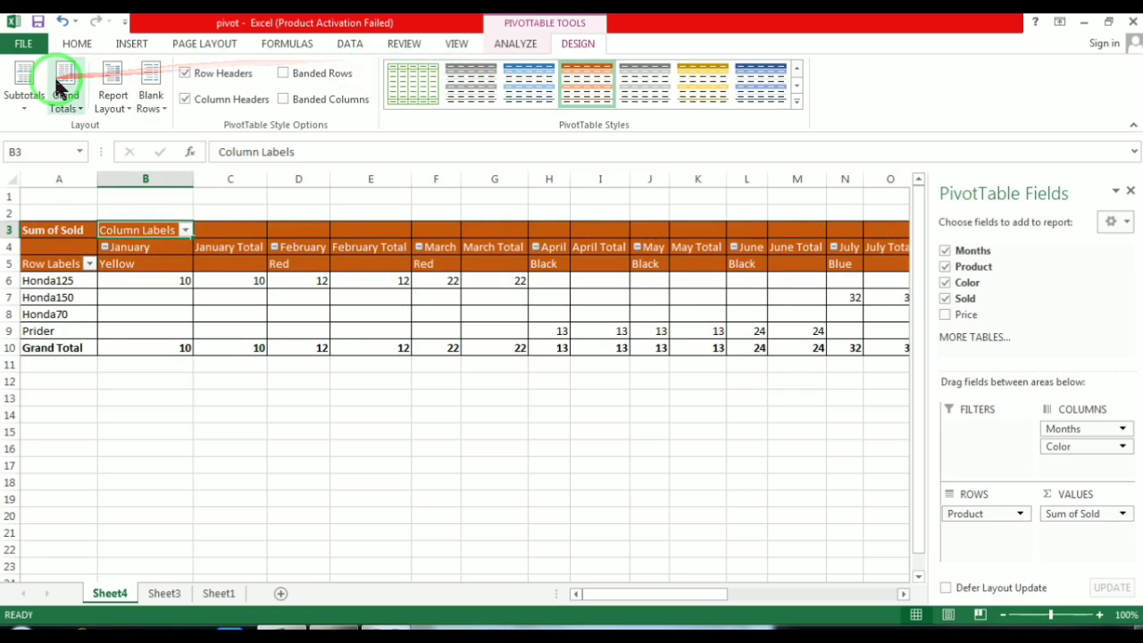
pyautogui.click(184, 74)
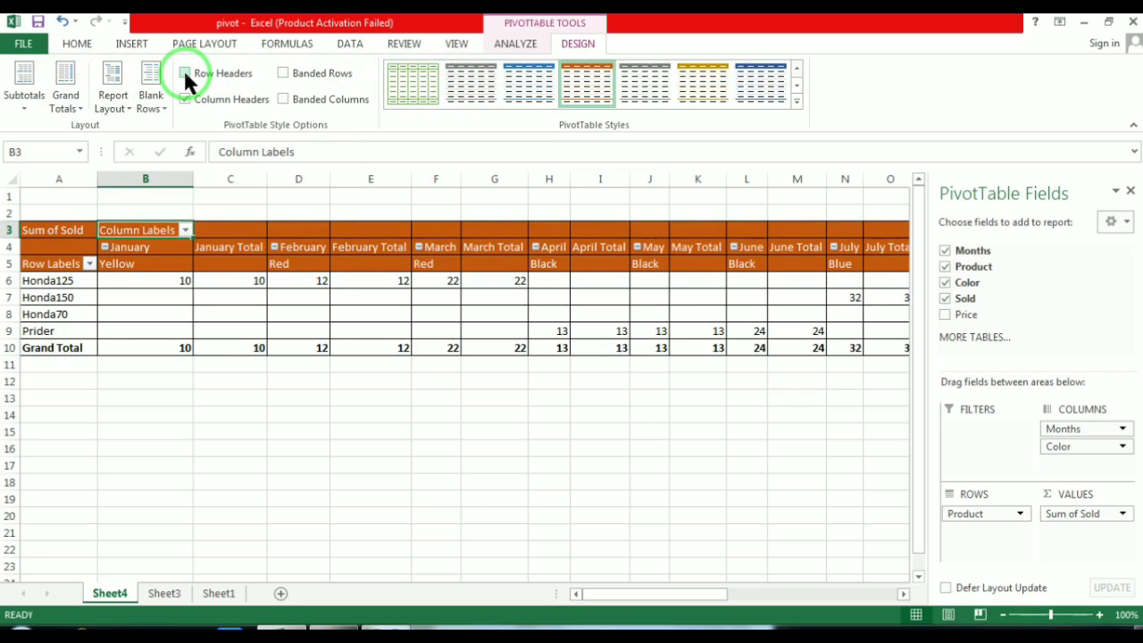
pyautogui.click(183, 73)
pyautogui.click(184, 100)
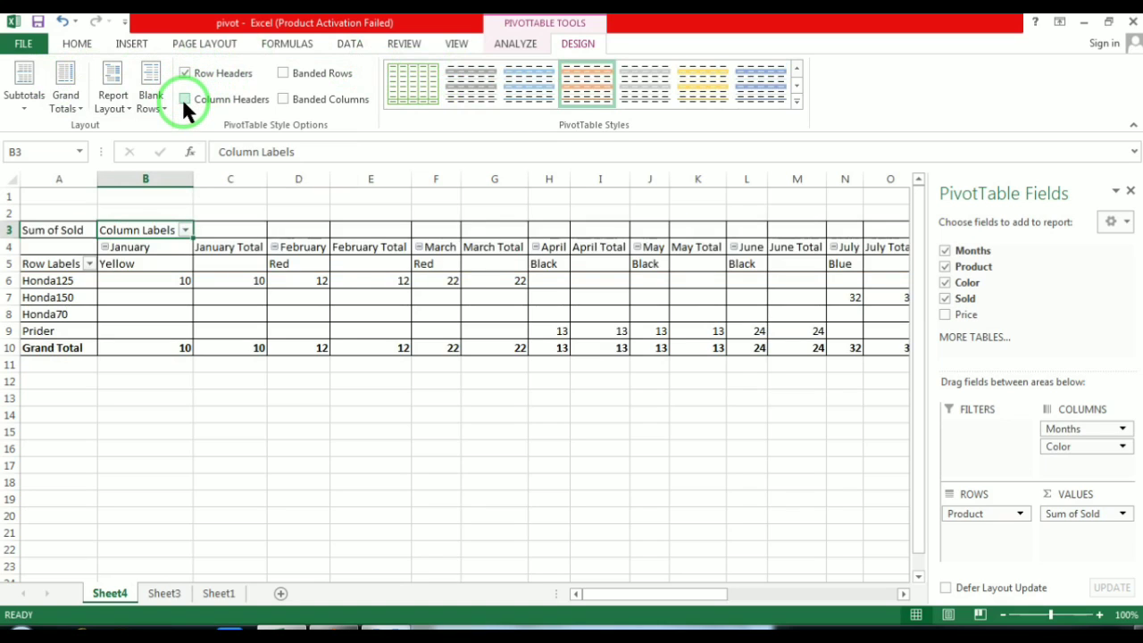
pyautogui.click(182, 96)
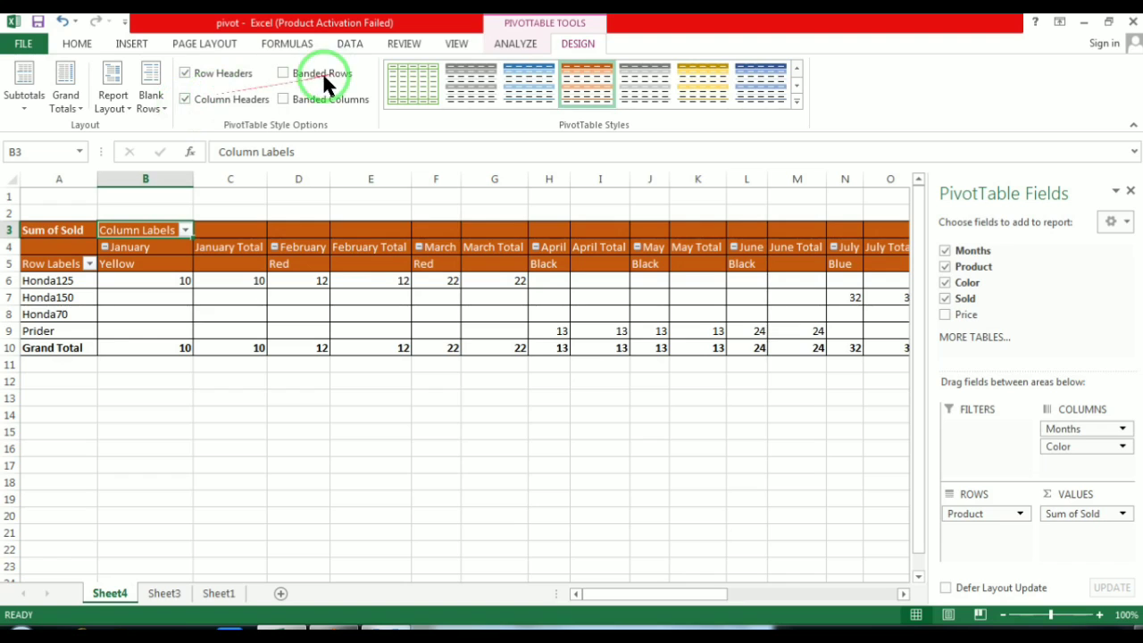
# Turn the Banded Rows style option on and off, and do the same with Banded Columns.
pyautogui.click(282, 76)
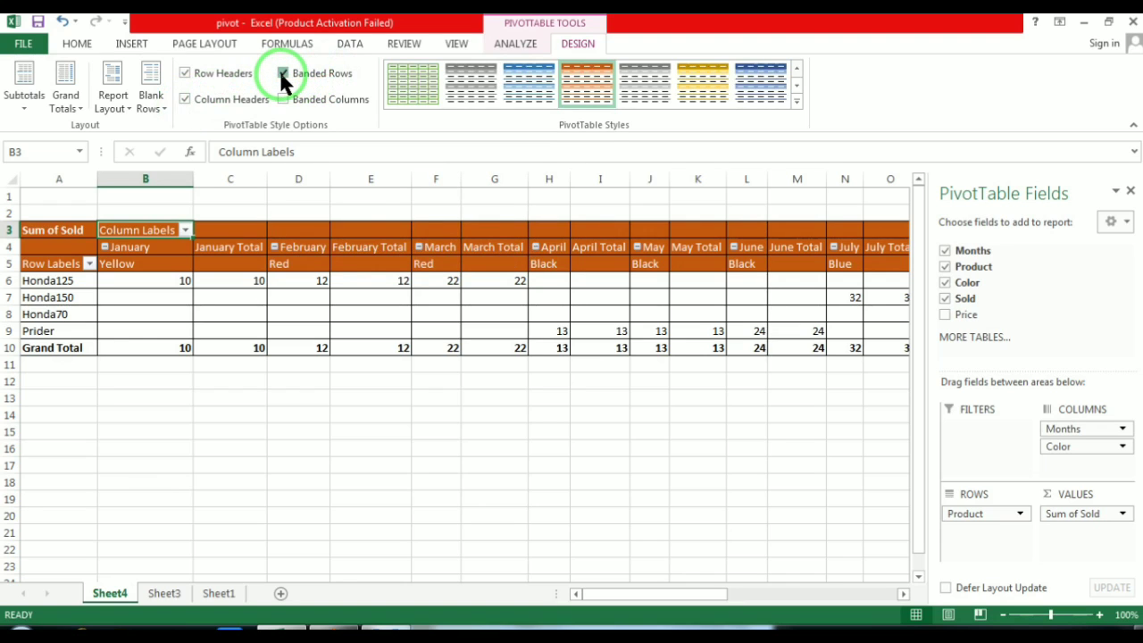
pyautogui.click(282, 75)
pyautogui.click(283, 99)
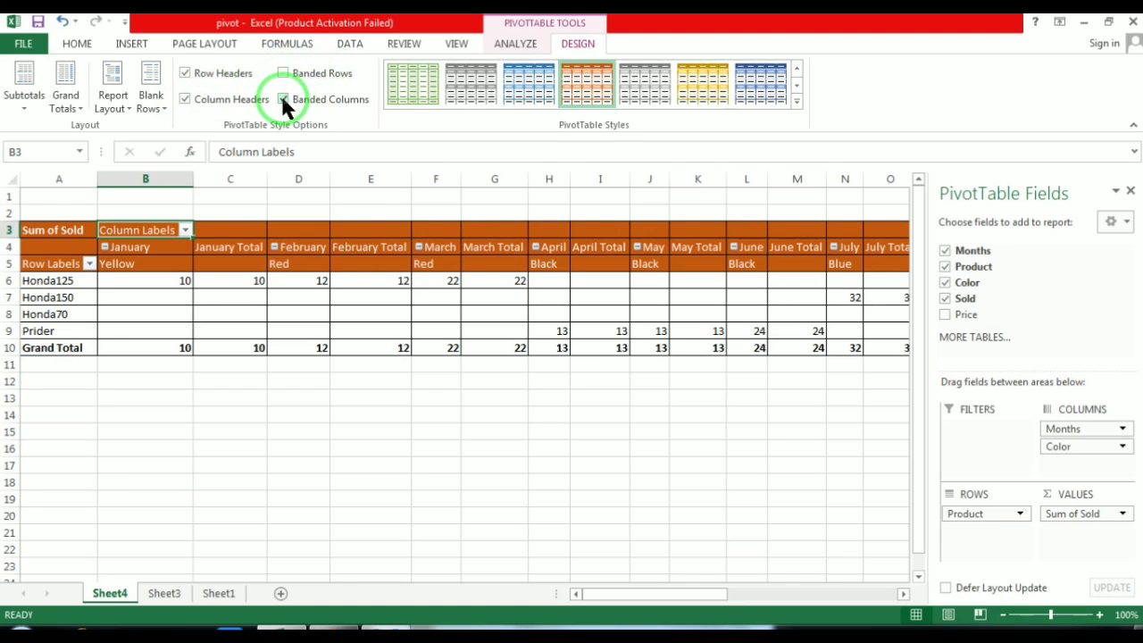
pyautogui.click(283, 99)
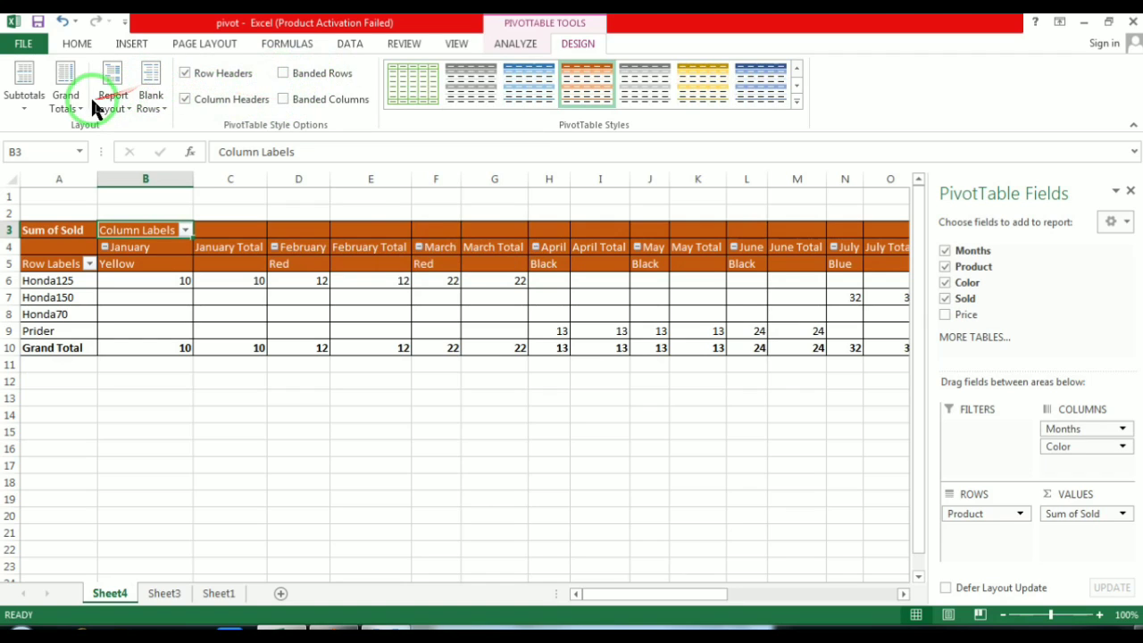
# Hide the PivotTable's subtotals, and show all subtotals again at the bottom of each group.
pyautogui.click(27, 114)
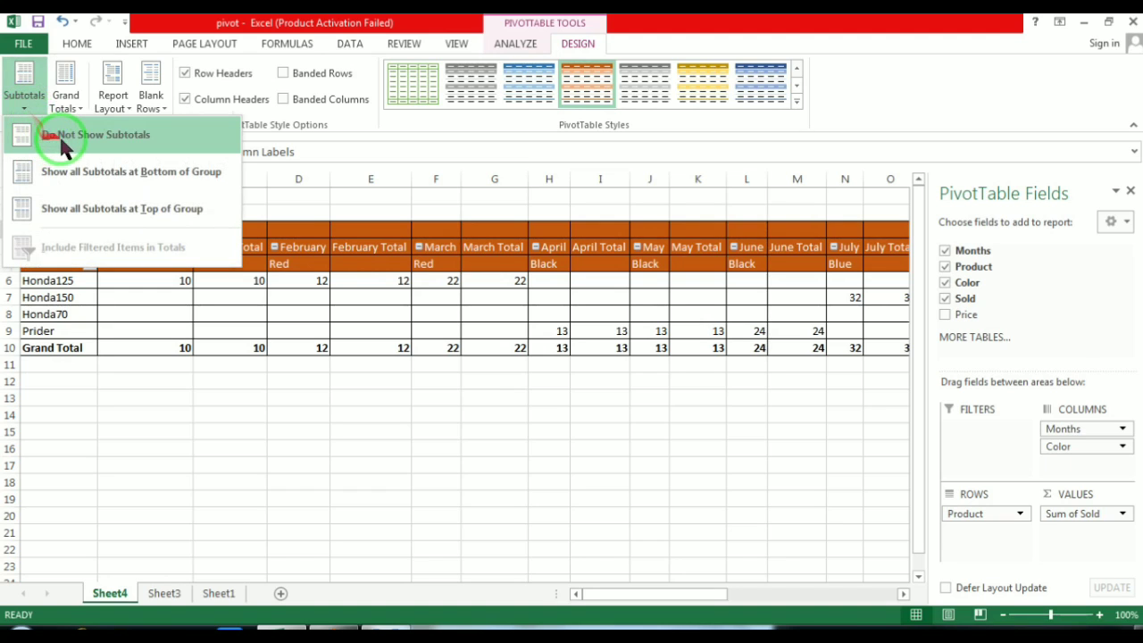
pyautogui.click(109, 134)
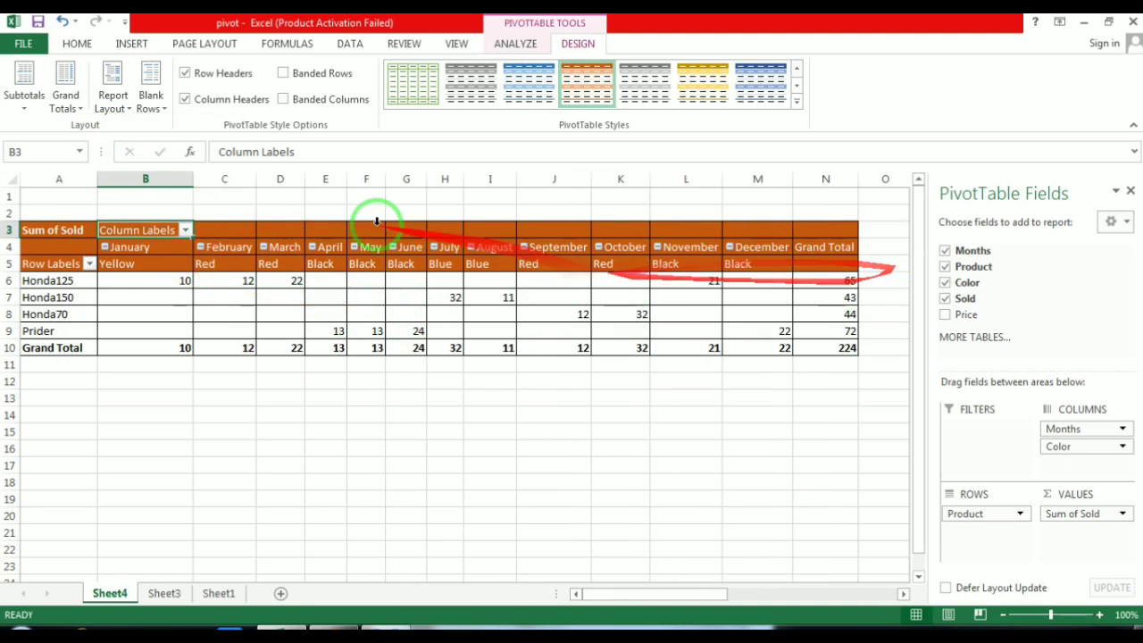
pyautogui.click(32, 112)
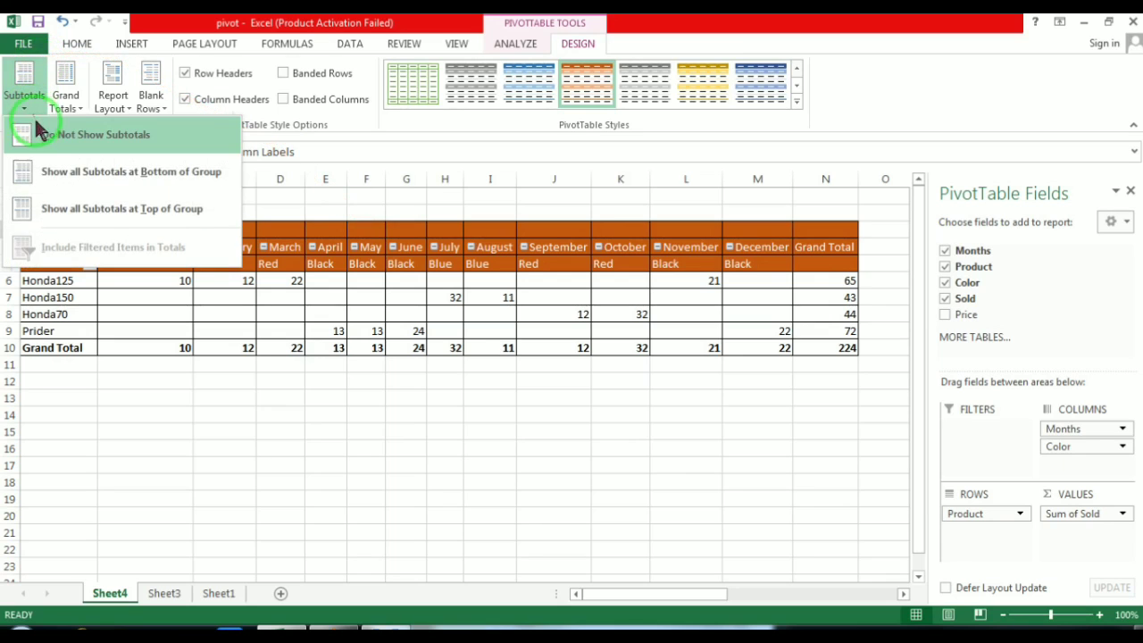
pyautogui.click(51, 173)
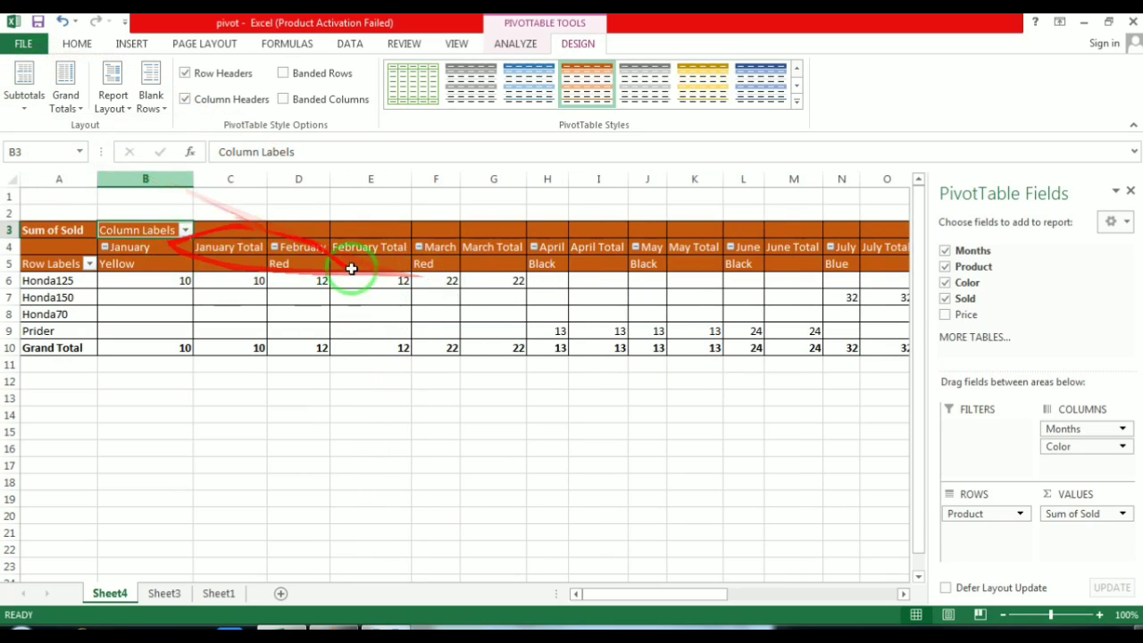
# Turn the PivotTable's grand totals off for rows and columns.
pyautogui.click(72, 119)
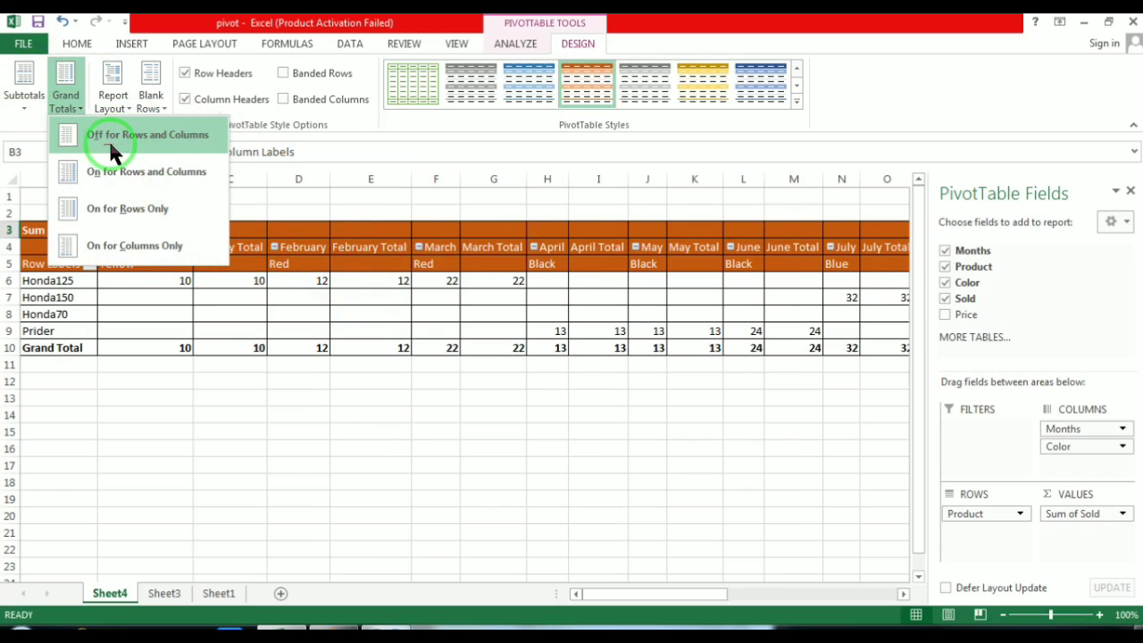
pyautogui.click(166, 138)
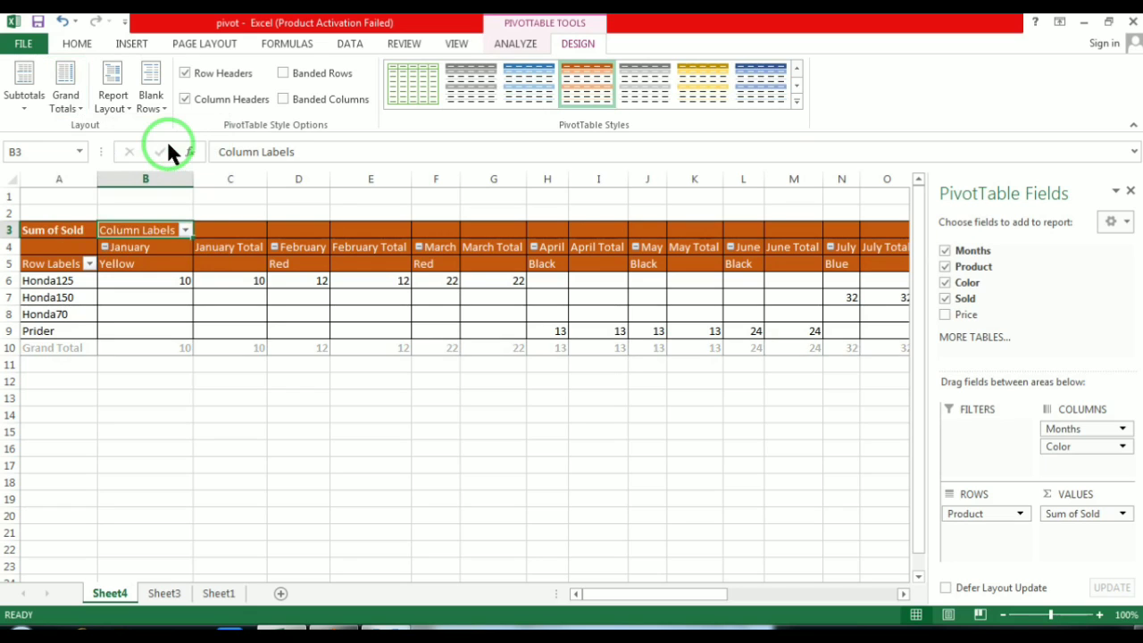
pyautogui.moveTo(330, 335); pyautogui.dragTo(492, 334)
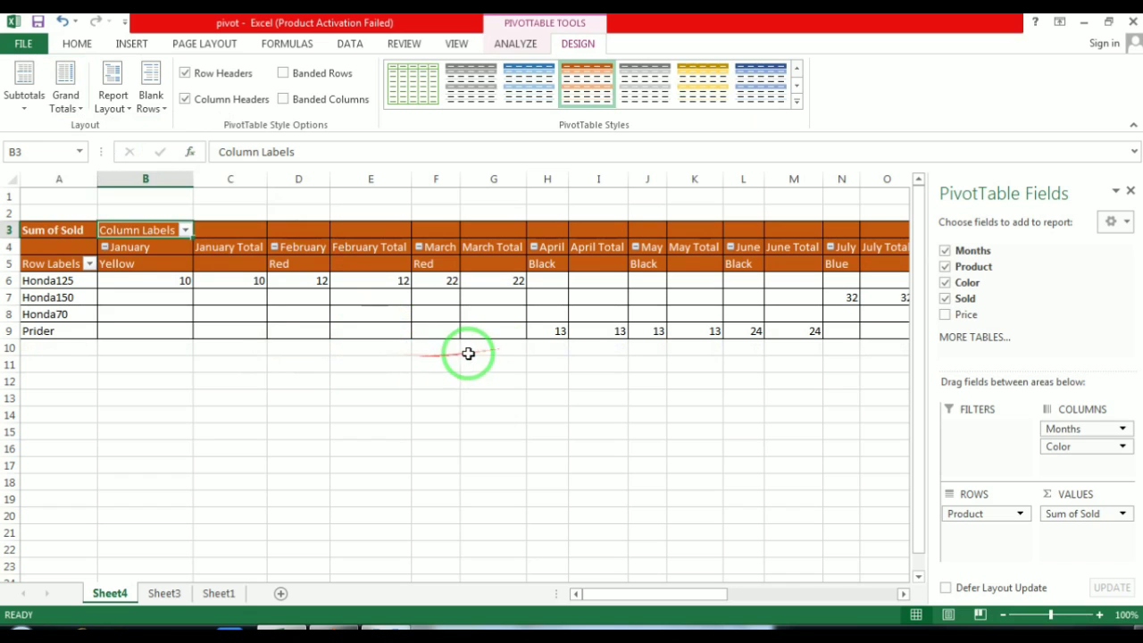
# Show the report in Tabular Form, and switch it back to Compact Form.
pyautogui.click(116, 109)
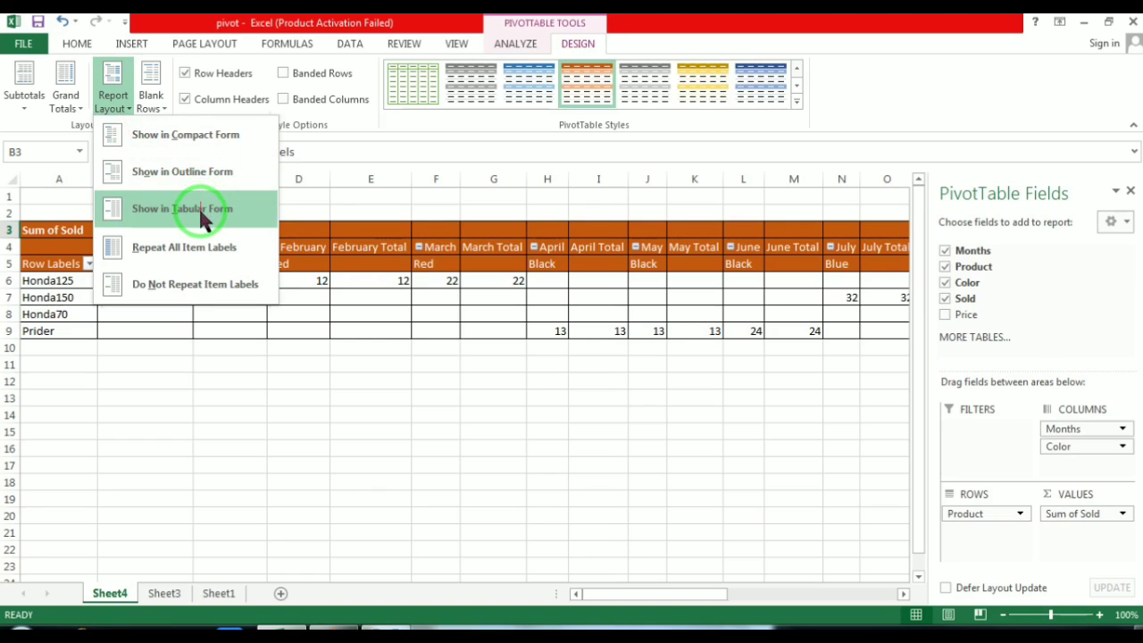
pyautogui.click(221, 213)
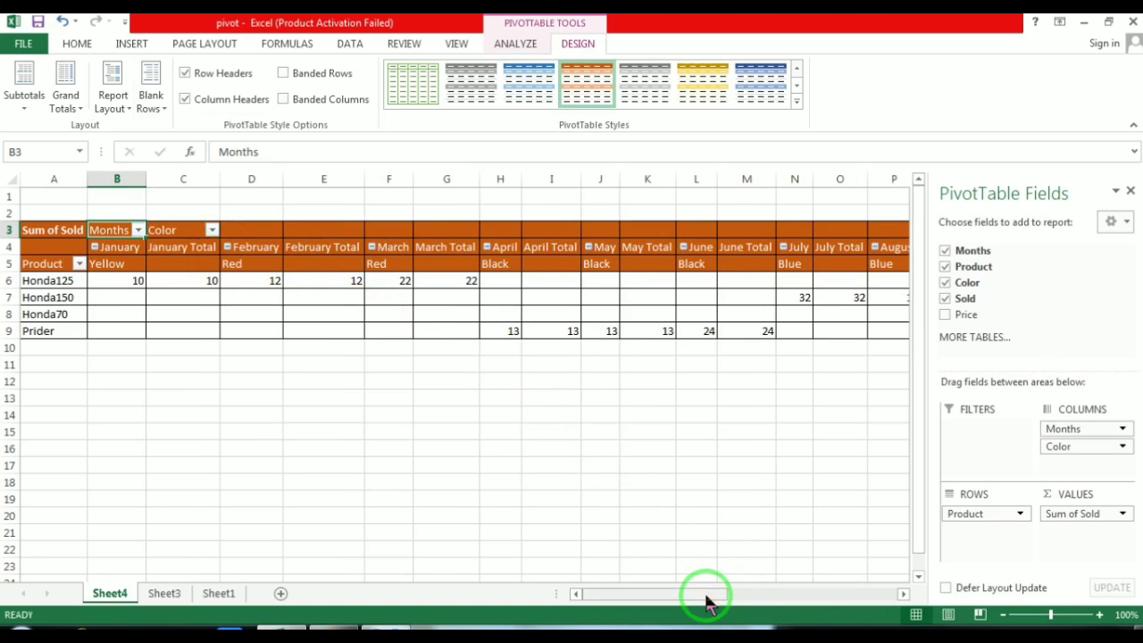
pyautogui.moveTo(706, 599); pyautogui.dragTo(674, 590)
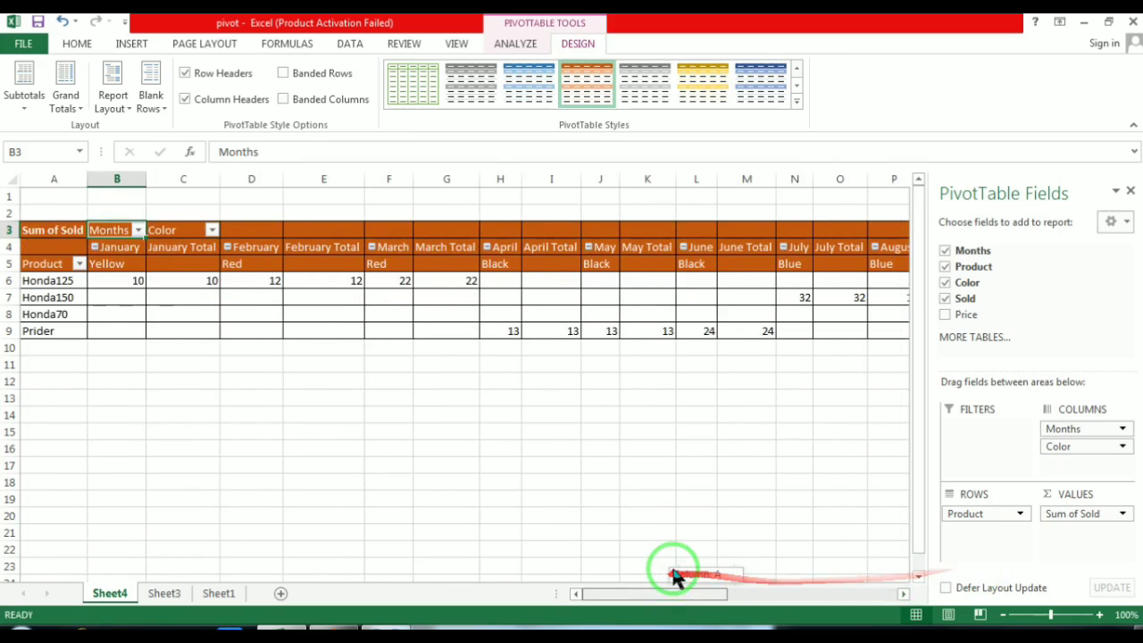
pyautogui.click(113, 105)
pyautogui.click(134, 143)
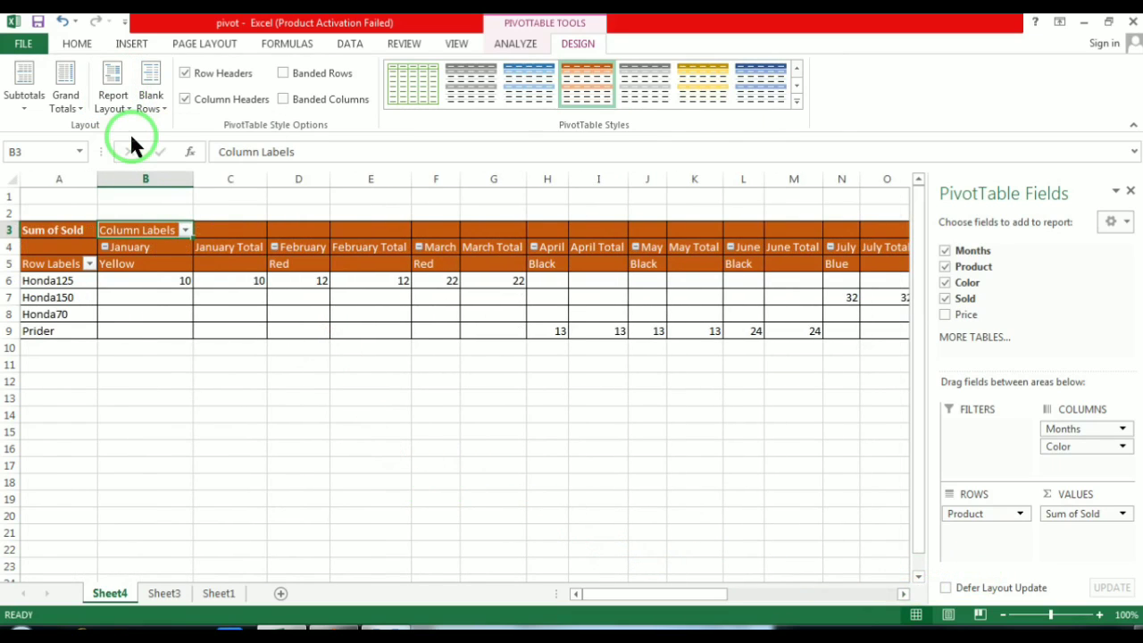
# Turn the PivotTable's grand totals on for rows and columns.
pyautogui.click(76, 111)
pyautogui.click(89, 136)
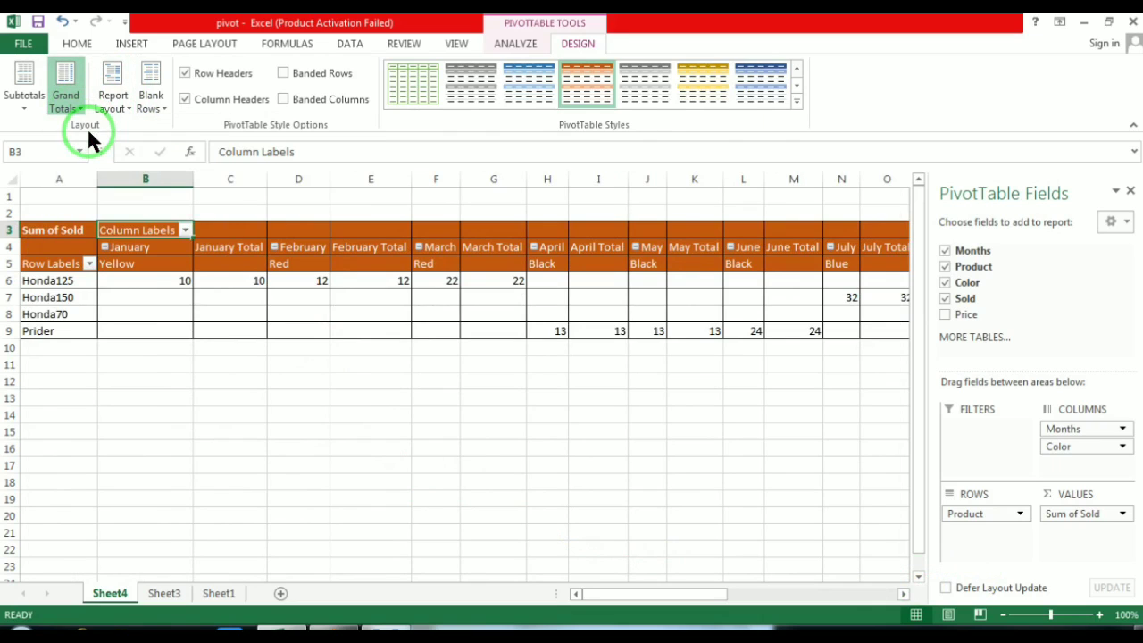
pyautogui.click(75, 107)
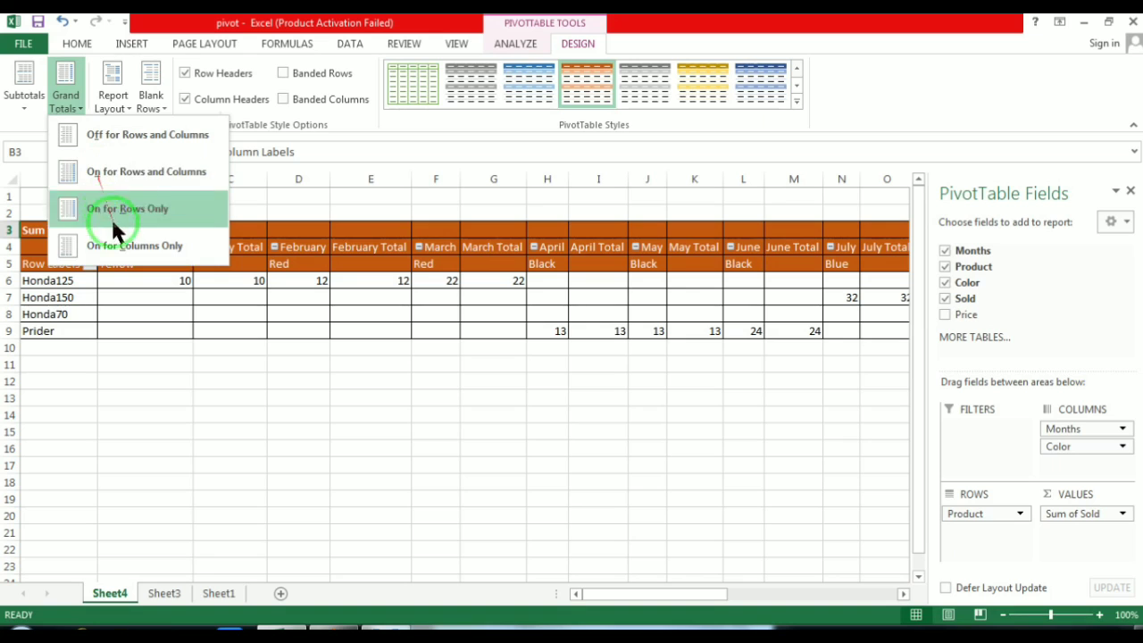
pyautogui.click(109, 179)
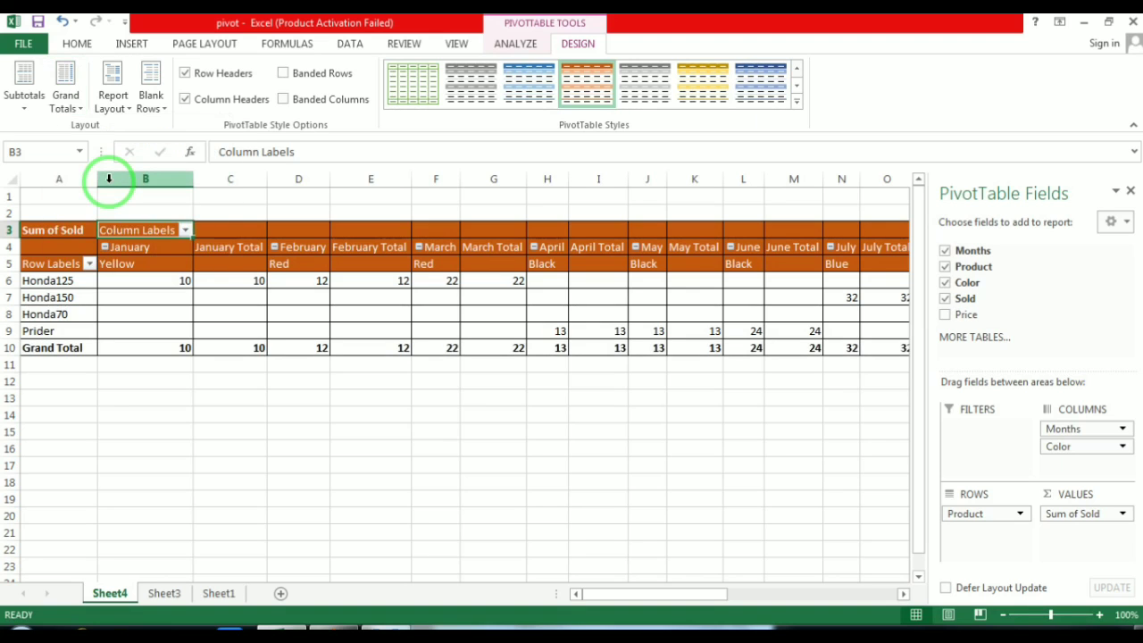
# View the options for blank lines after the PivotTable's items.
pyautogui.click(156, 107)
pyautogui.click(237, 143)
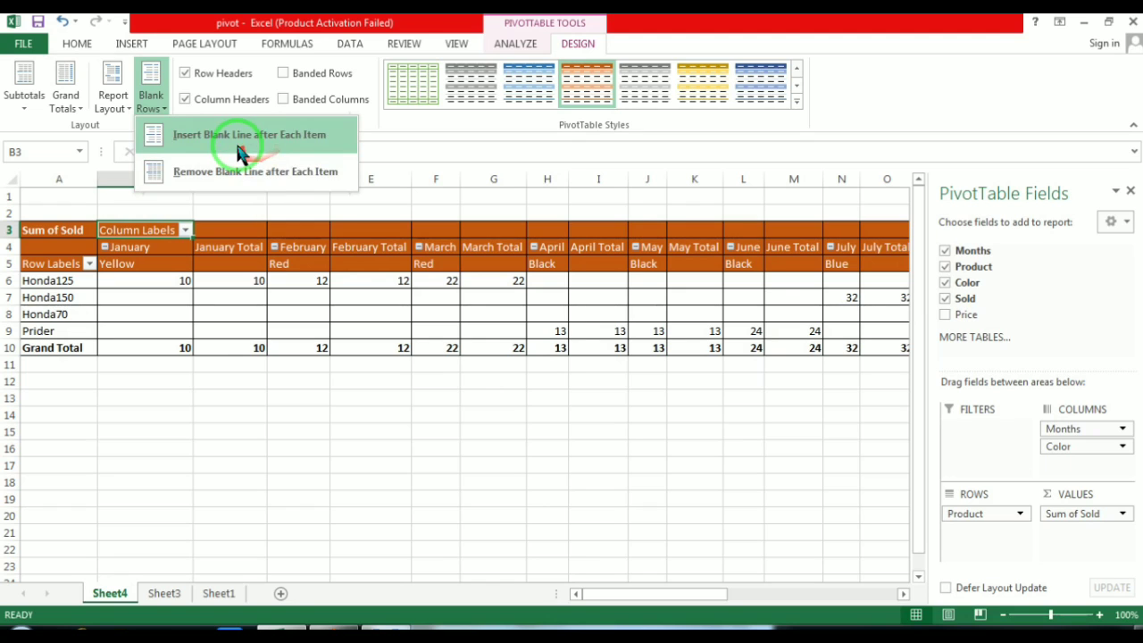
# Show the PivotTable report in Tabular Form, and switch it back to Compact Form.
pyautogui.click(121, 107)
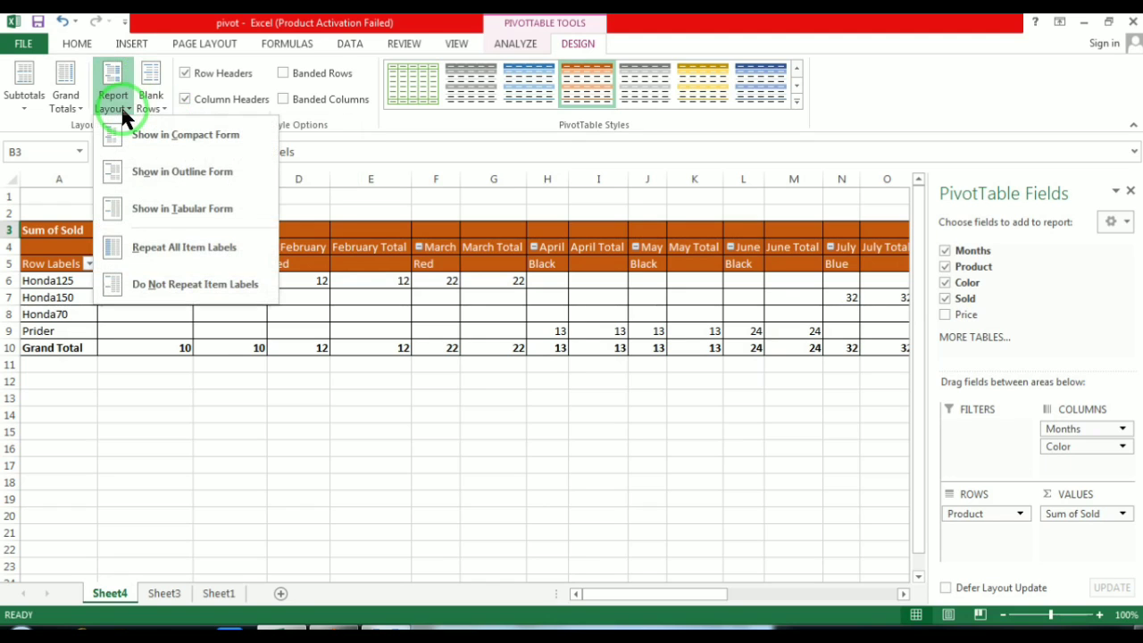
pyautogui.click(174, 212)
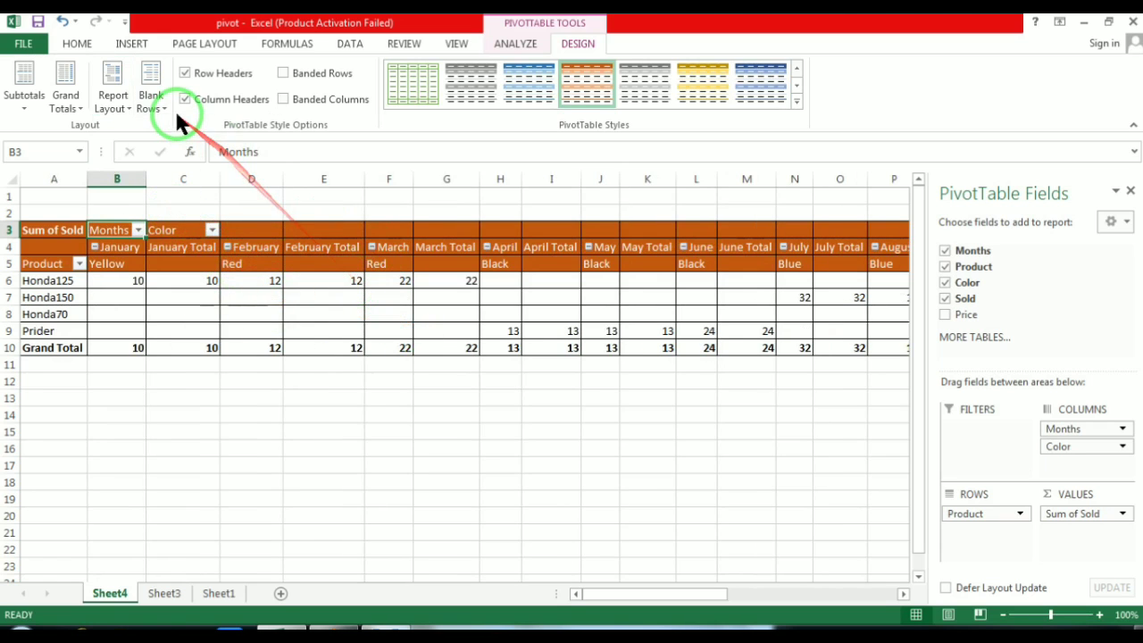
pyautogui.click(130, 106)
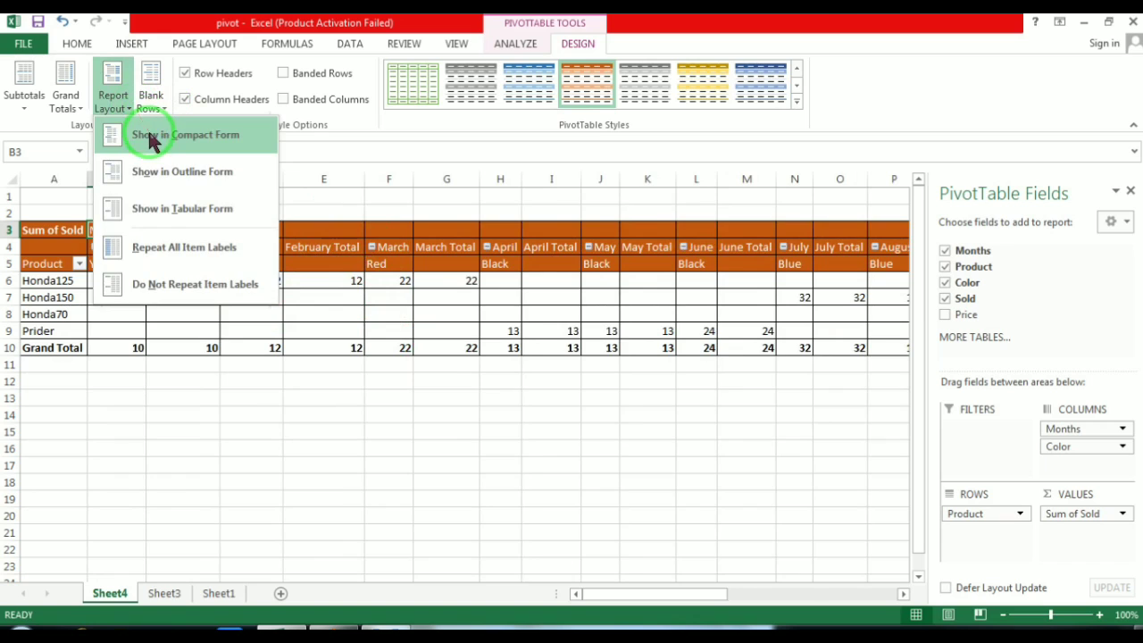
pyautogui.click(152, 139)
# Set the PivotTable to repeat all item labels, and show the report in Compact Form.
pyautogui.click(118, 103)
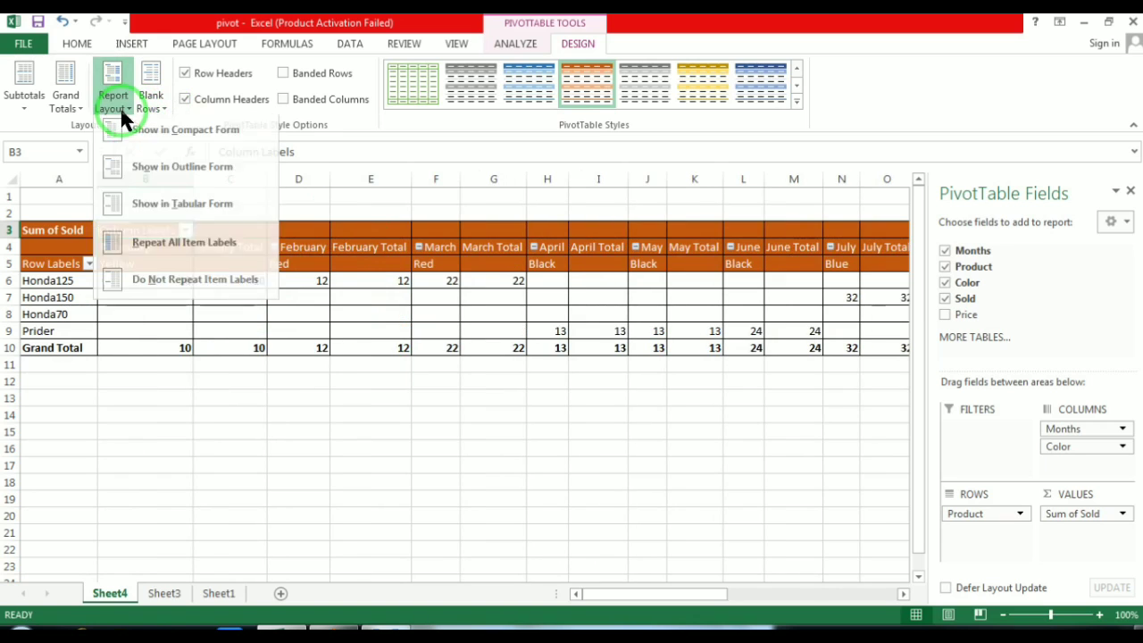
pyautogui.click(183, 251)
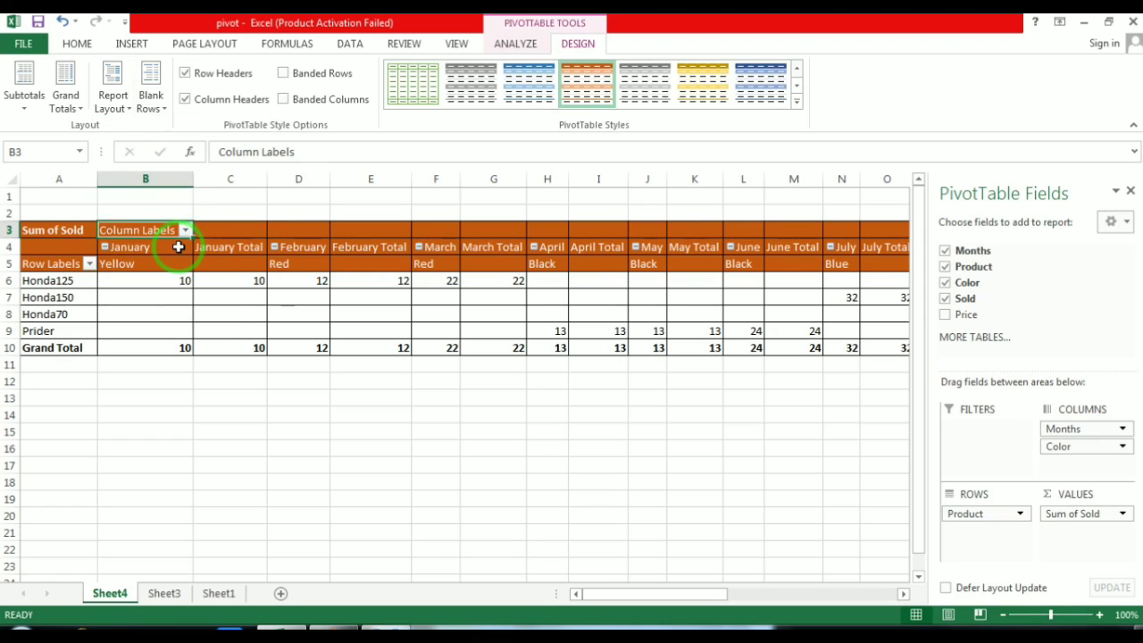
pyautogui.click(119, 105)
pyautogui.click(155, 136)
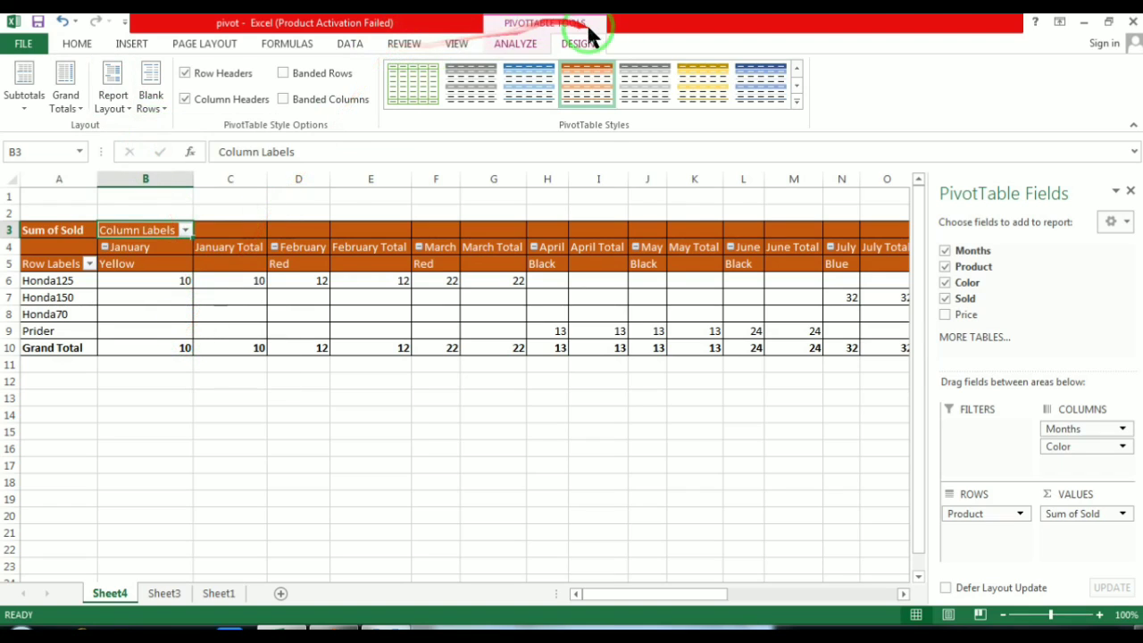
pyautogui.click(518, 44)
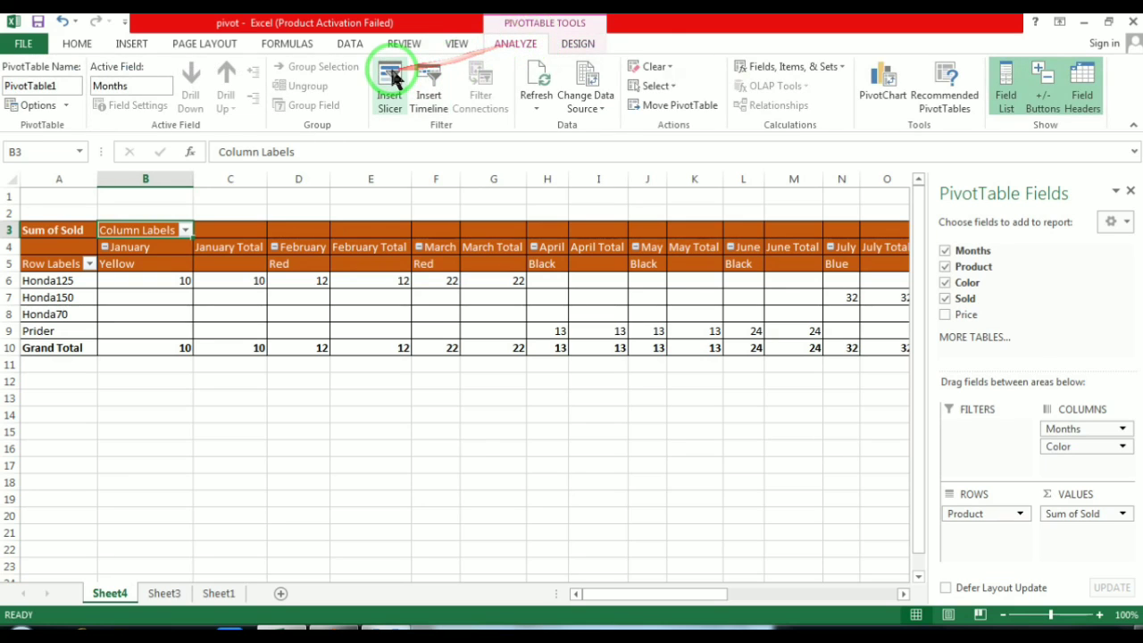
pyautogui.click(464, 432)
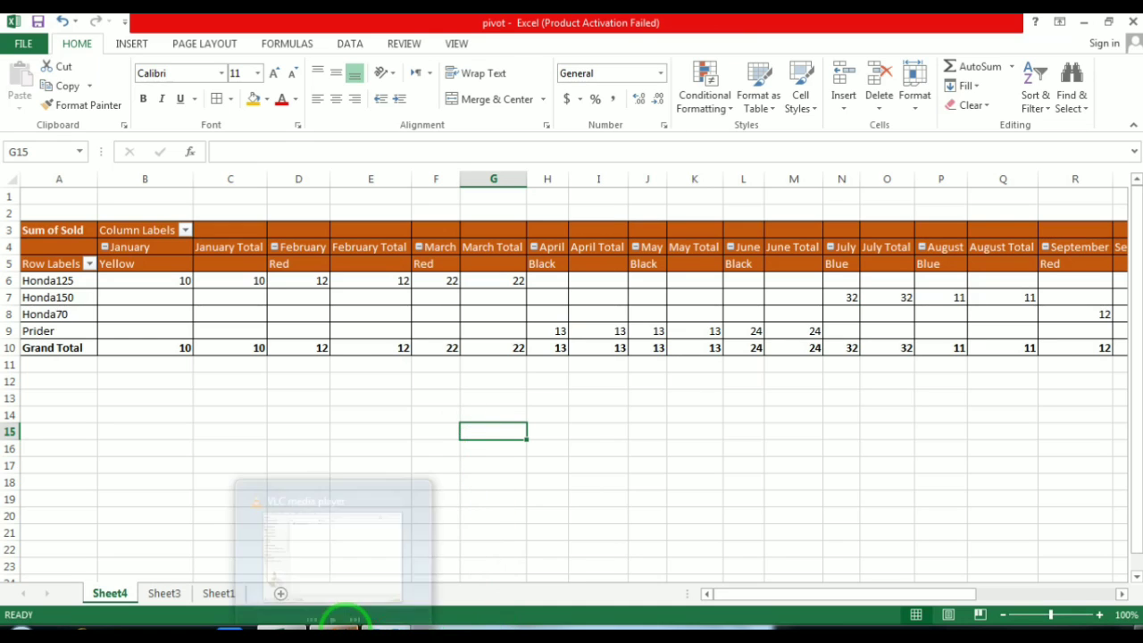
pyautogui.click(342, 618)
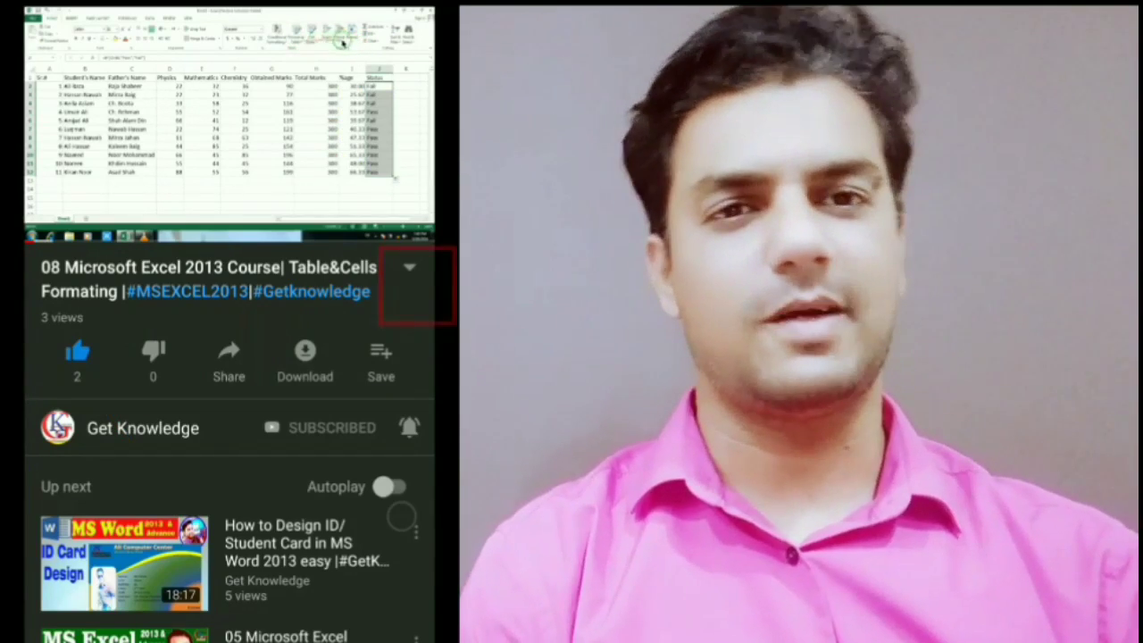
# Examine the course, playlist and social links in the description of the Excel table and cell formatting video on YouTube.
pyautogui.click(409, 268)
pyautogui.scroll(-5, 229, 442)
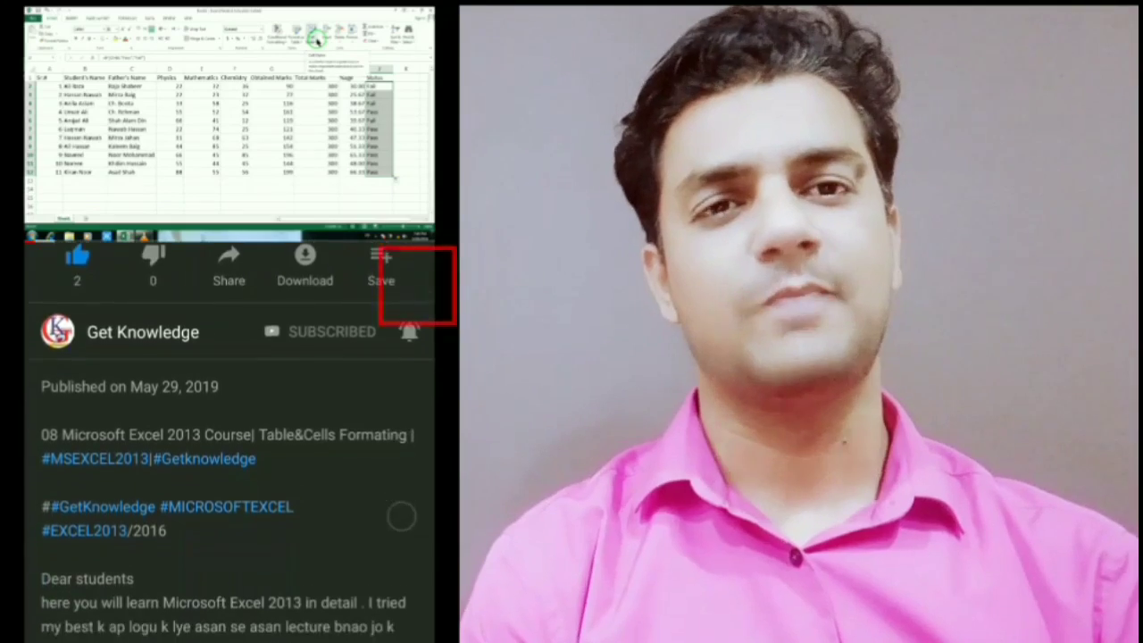
pyautogui.scroll(-5, 230, 442)
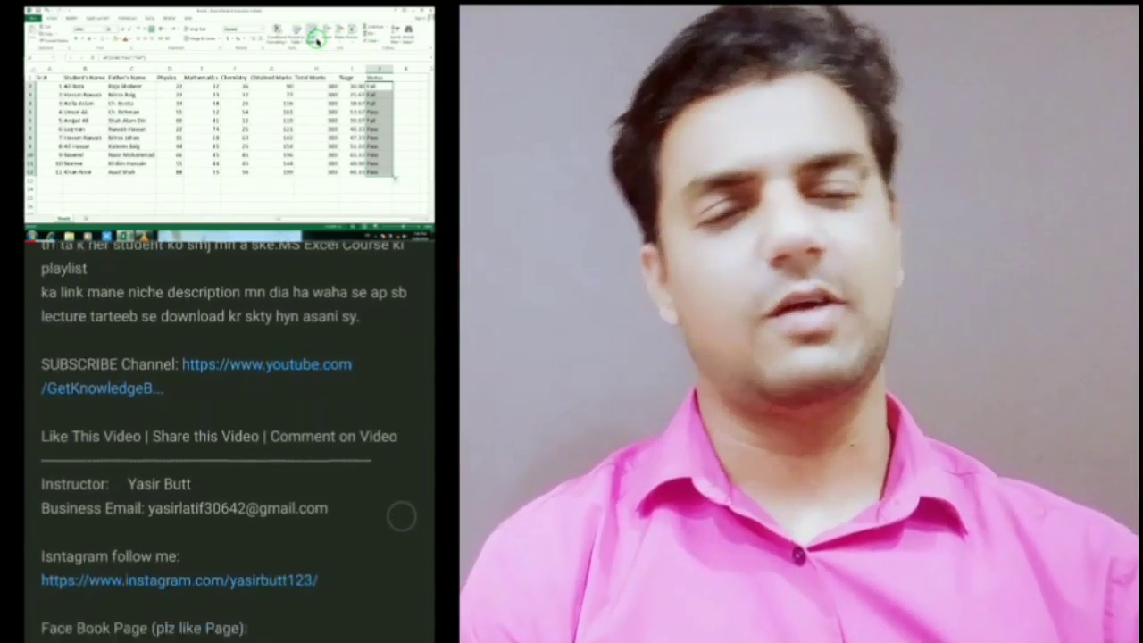
pyautogui.scroll(2, 230, 442)
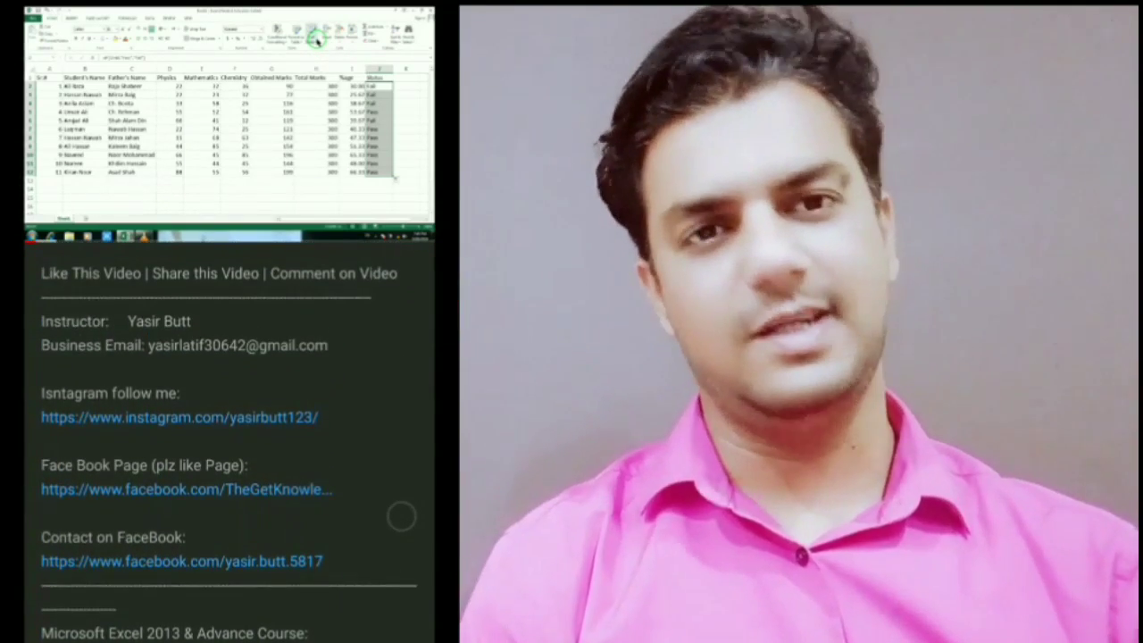
pyautogui.scroll(-2, 229, 442)
pyautogui.scroll(-1, 230, 442)
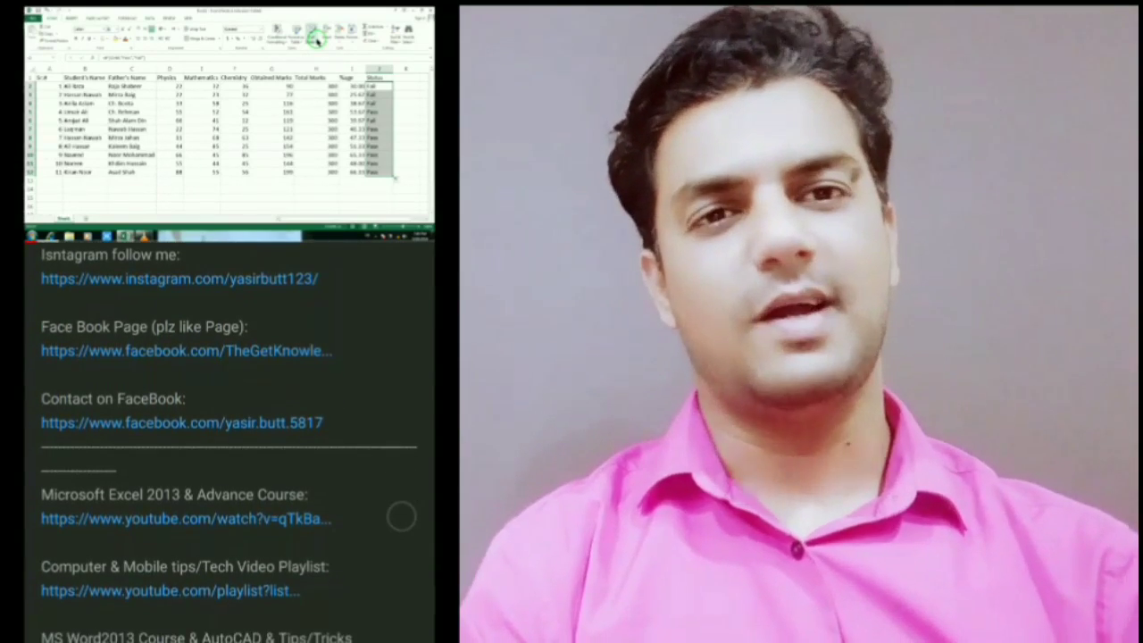
pyautogui.scroll(-2, 229, 442)
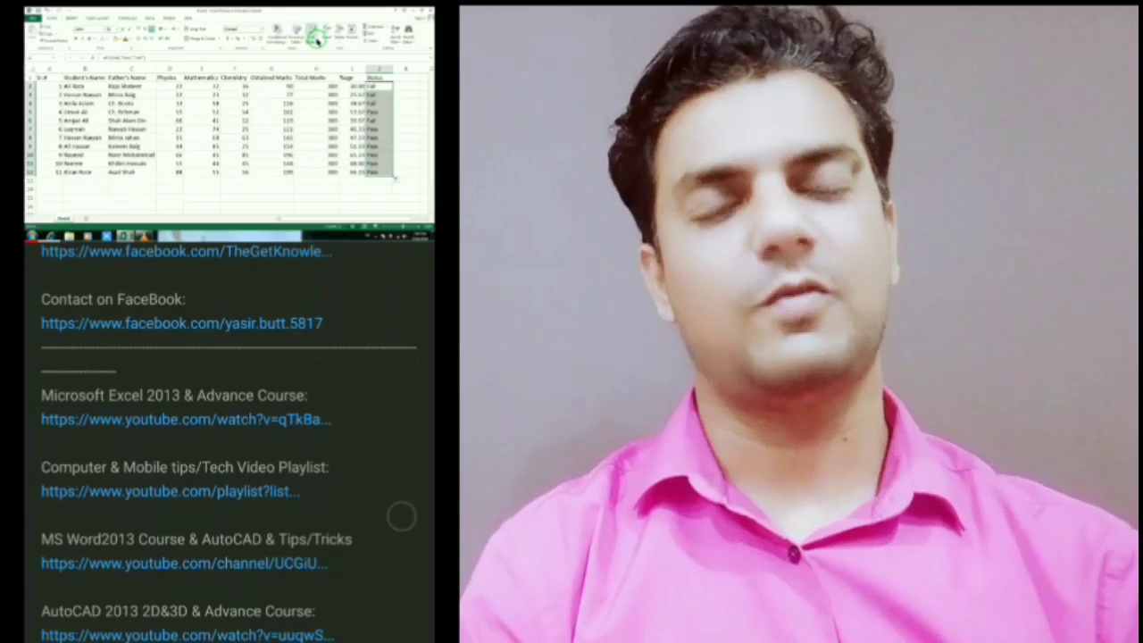
pyautogui.scroll(-5, 230, 442)
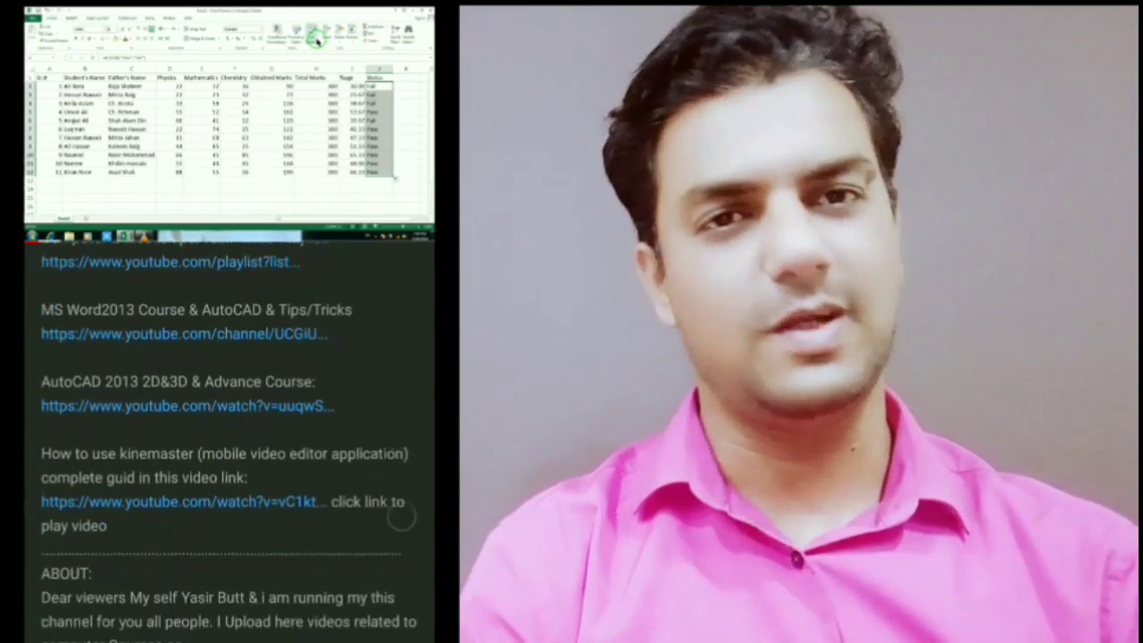
pyautogui.scroll(10, 229, 442)
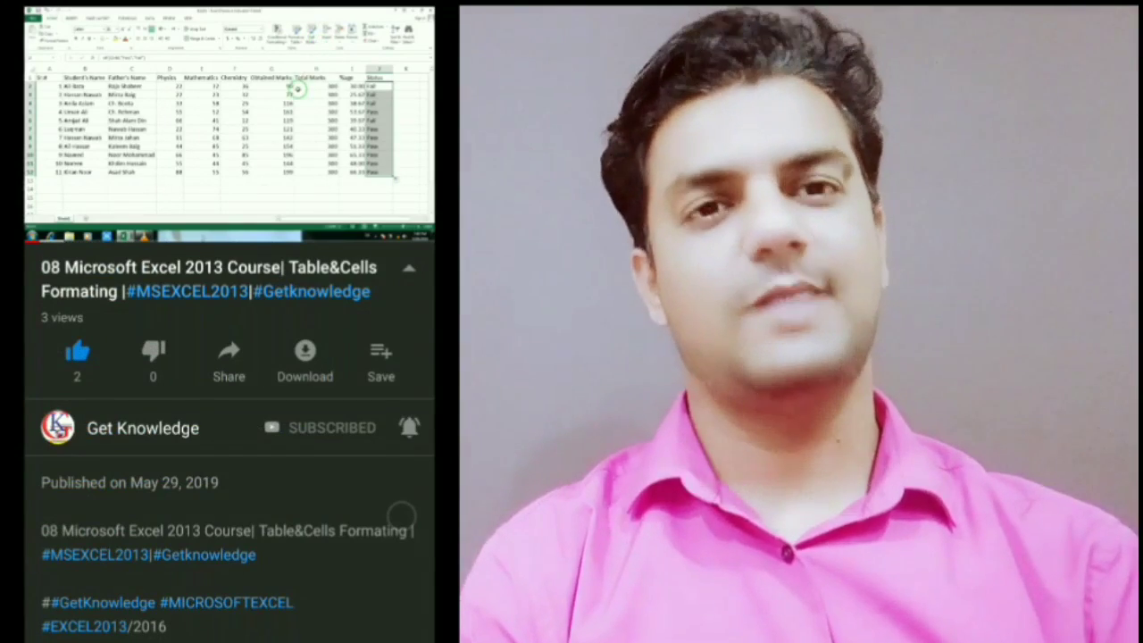
pyautogui.click(409, 268)
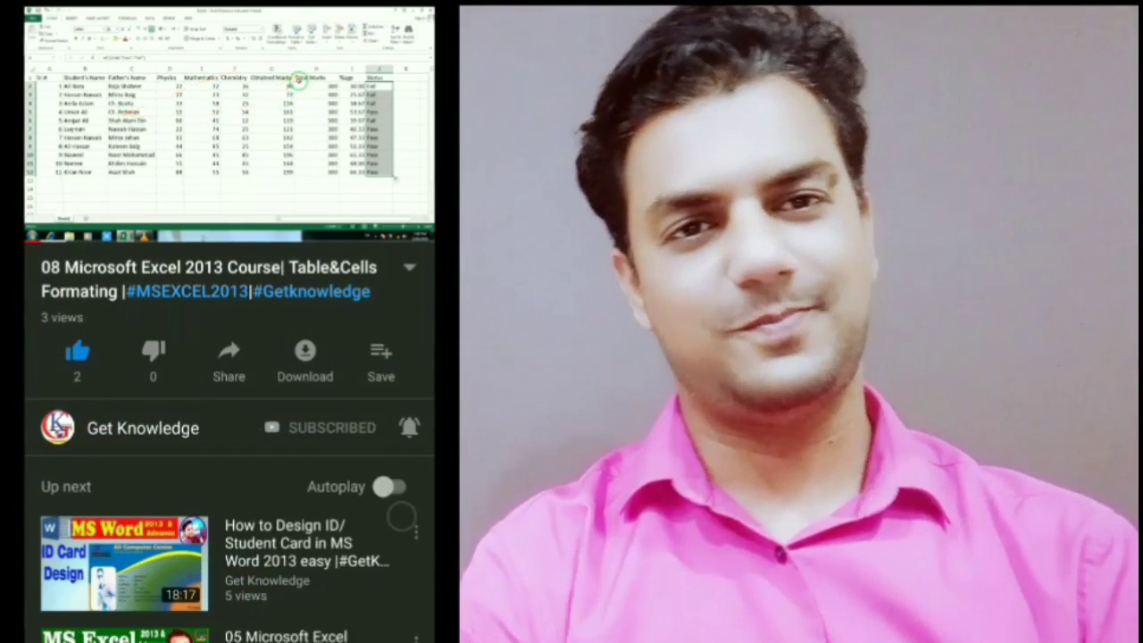